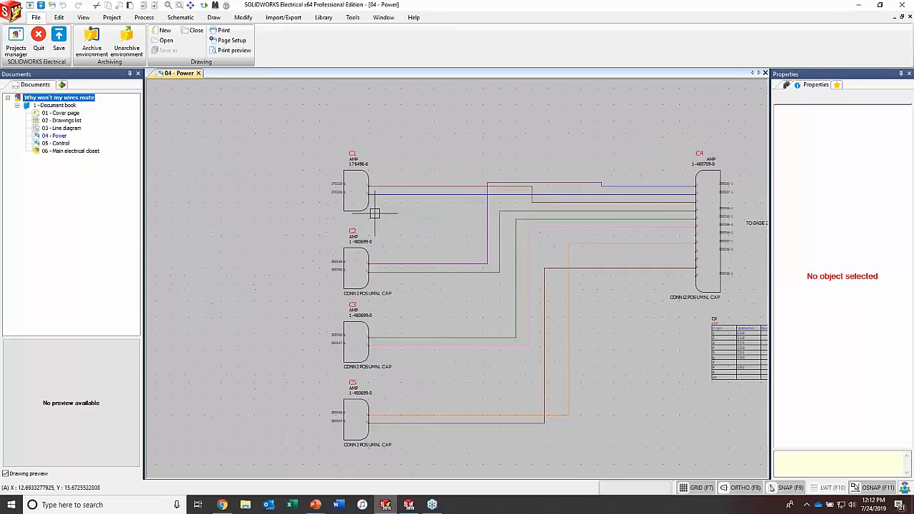
Step: Select the blue wire between connectors C1 and C4 and inspect its connection point at C1's terminal 2
scroll(275, 213, up, 2)
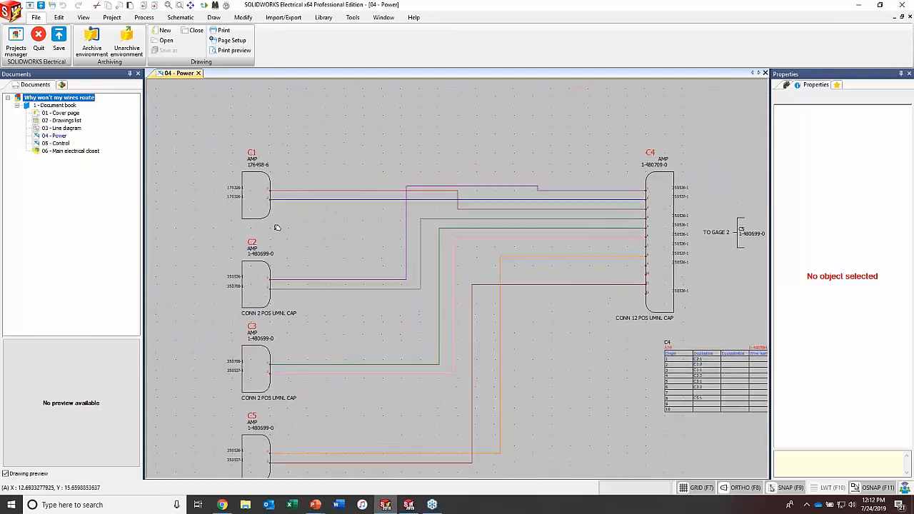
scroll(297, 207, up, 1)
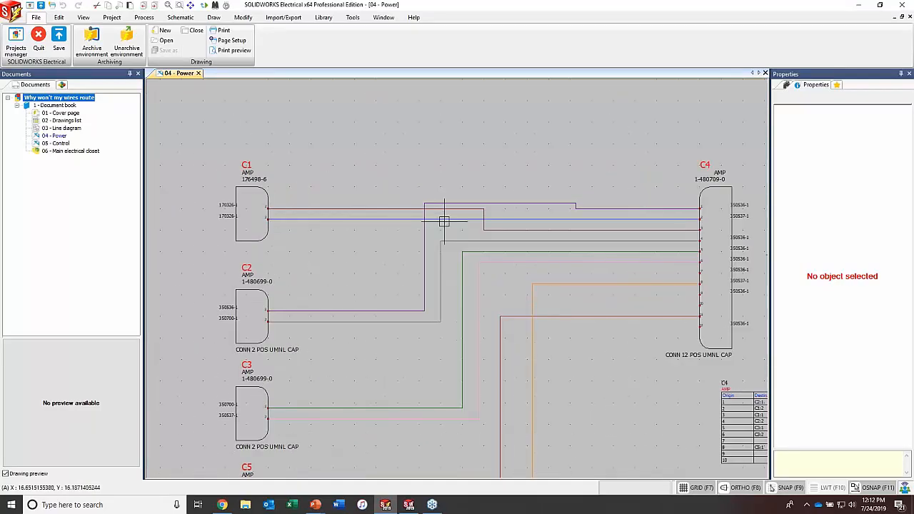
scroll(426, 229, up, 1)
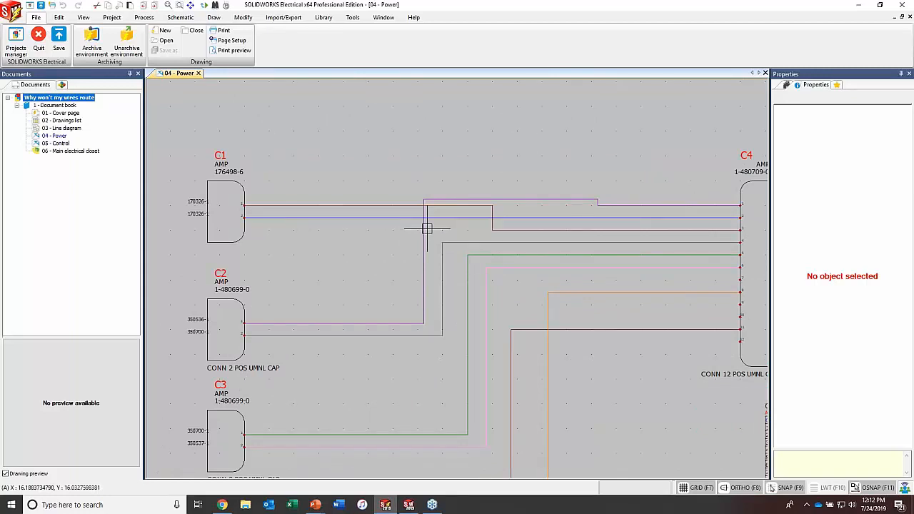
click(345, 218)
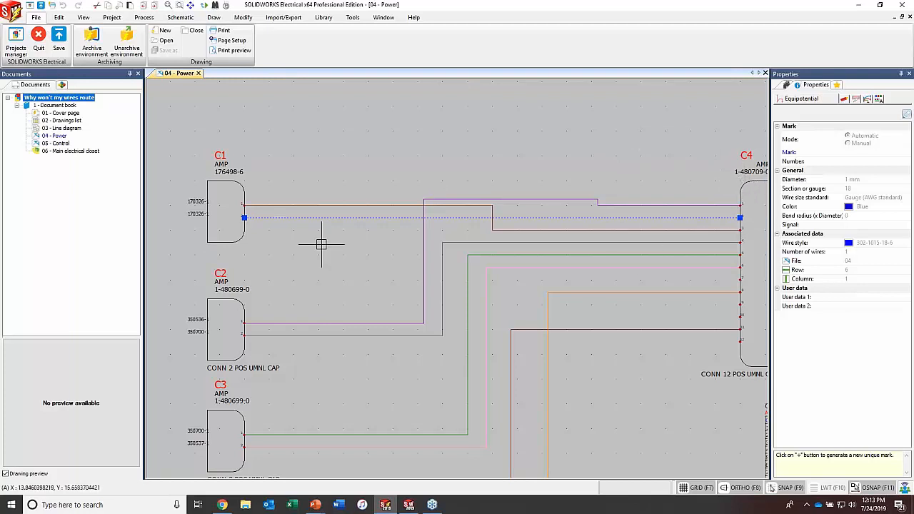
scroll(259, 223, up, 5)
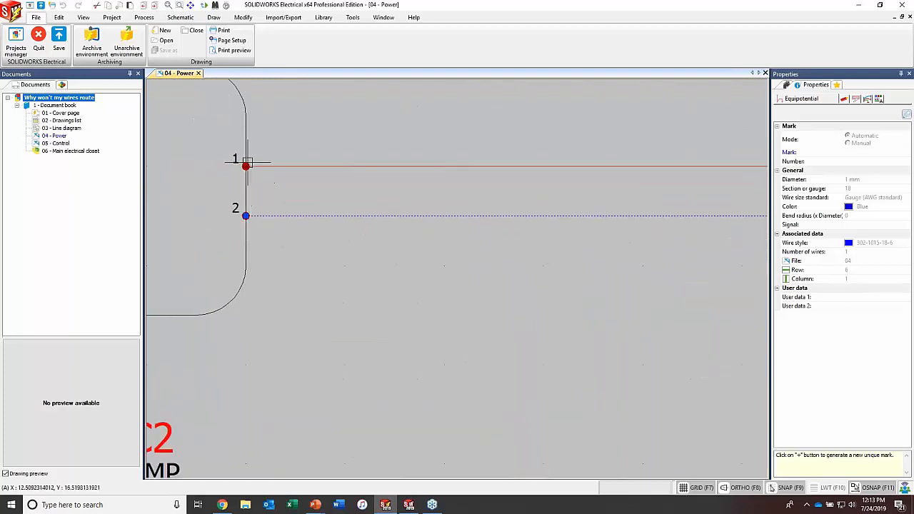
Step: Review the blue wire's style properties, checking diameter, wire color, line color and bend radius, and deselect the wire
right_click(321, 216)
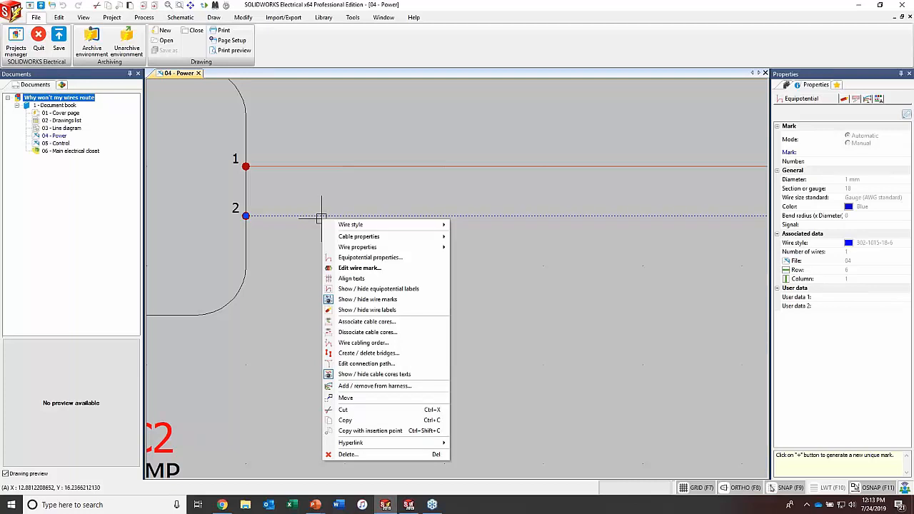
mouse_move(337, 227)
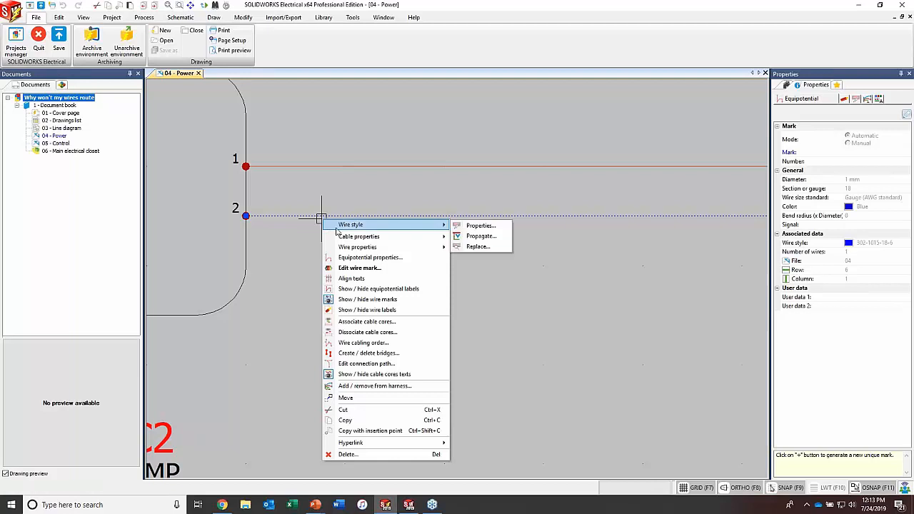
click(478, 225)
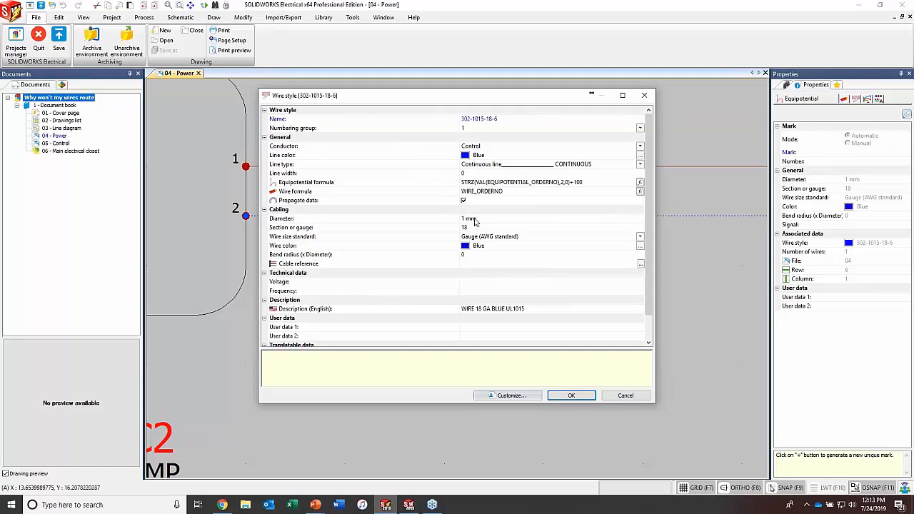
click(450, 218)
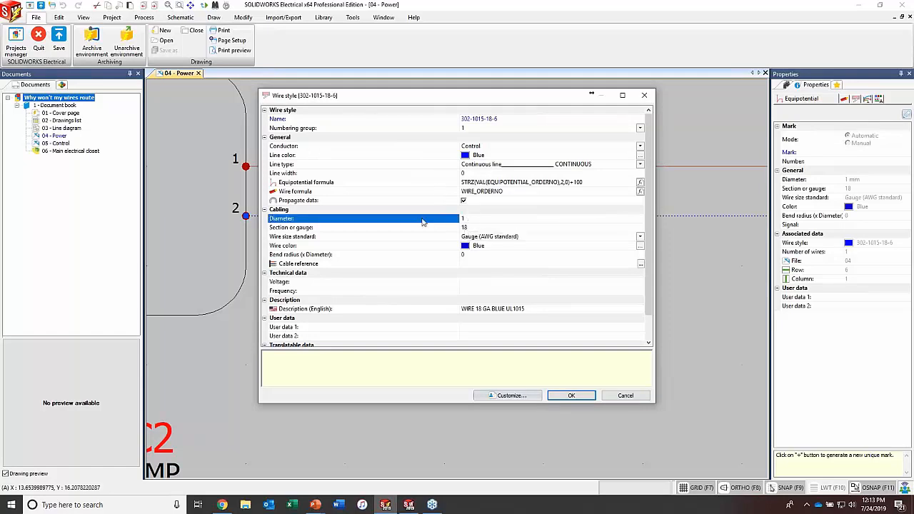
click(499, 247)
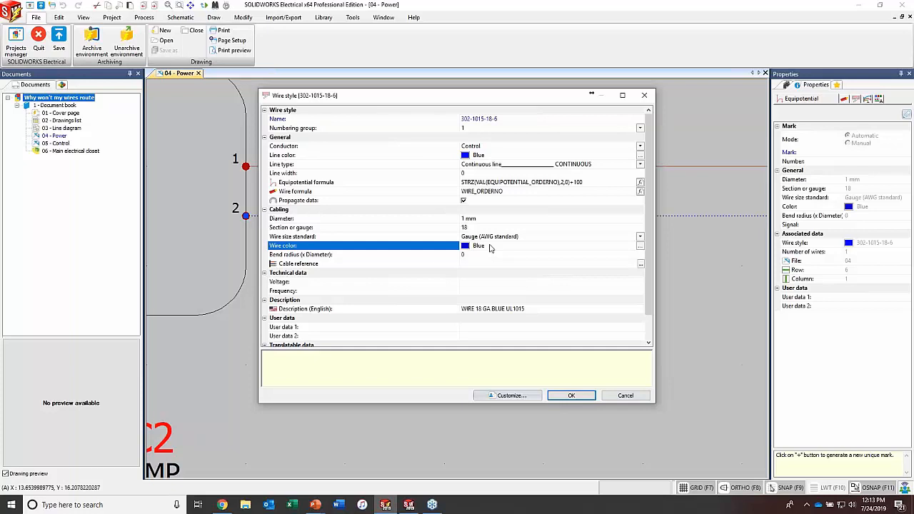
click(503, 156)
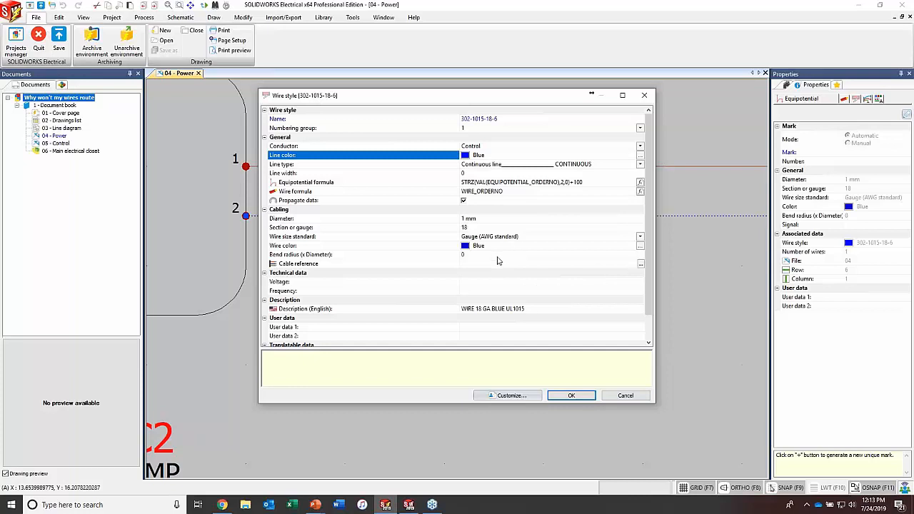
click(399, 259)
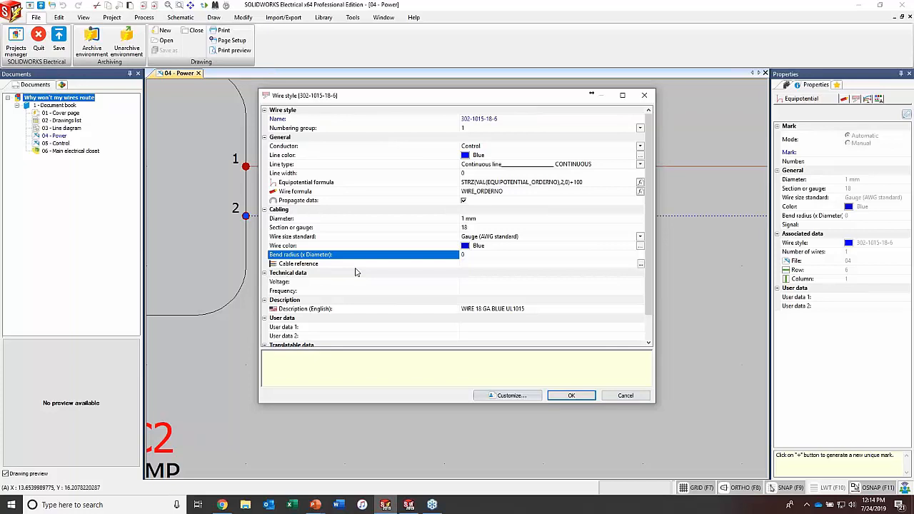
click(571, 396)
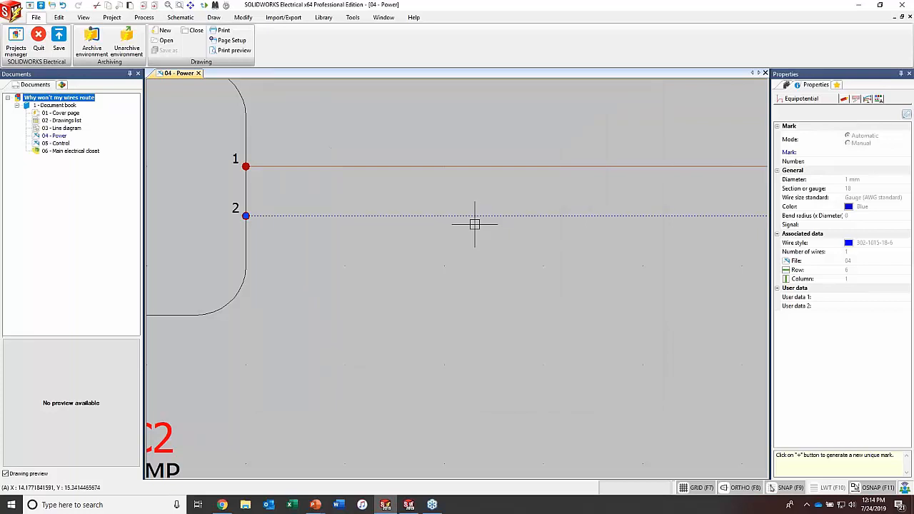
click(493, 363)
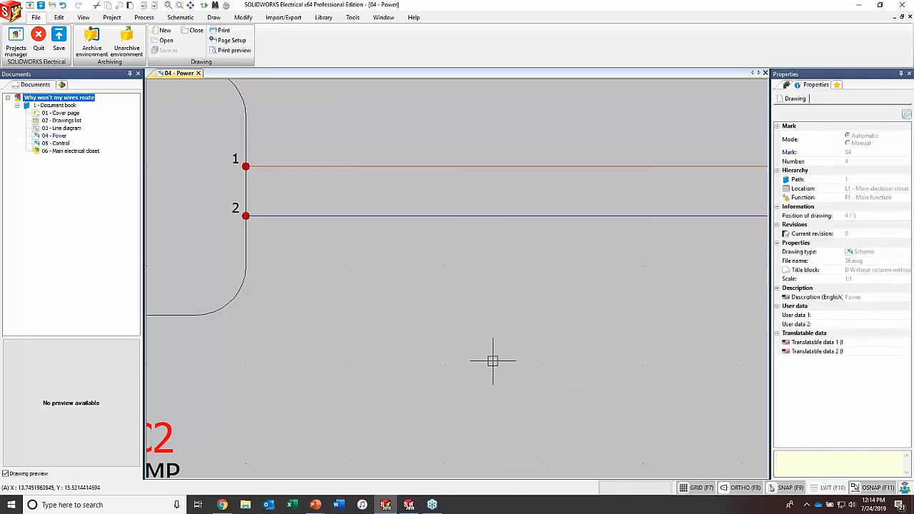
scroll(493, 360, down, 2)
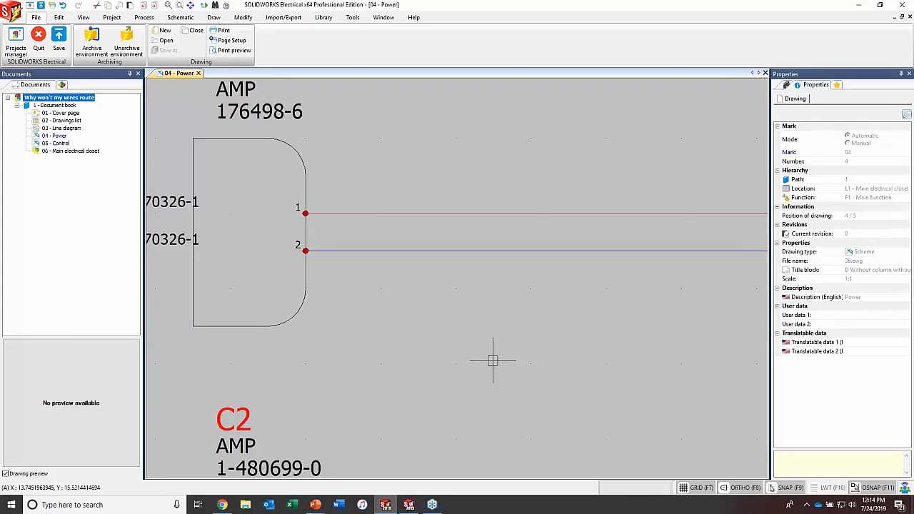
key(alt+Tab)
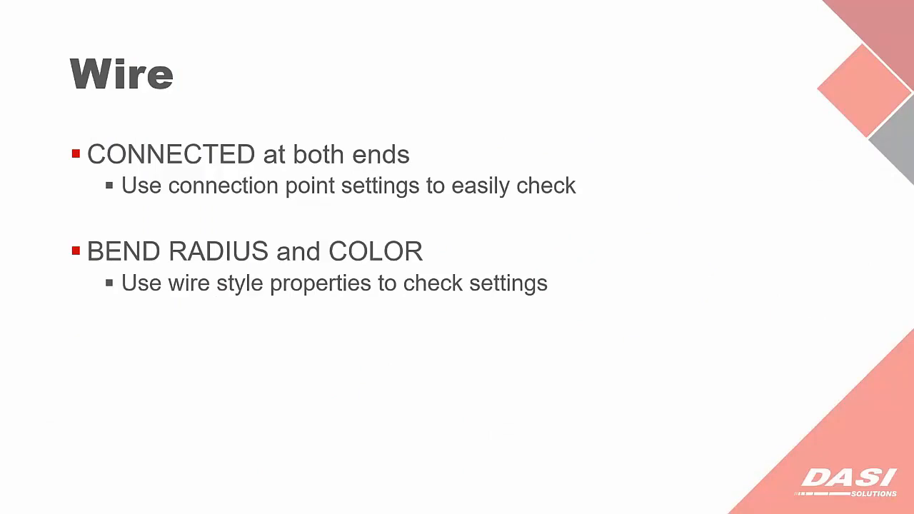
key(Right)
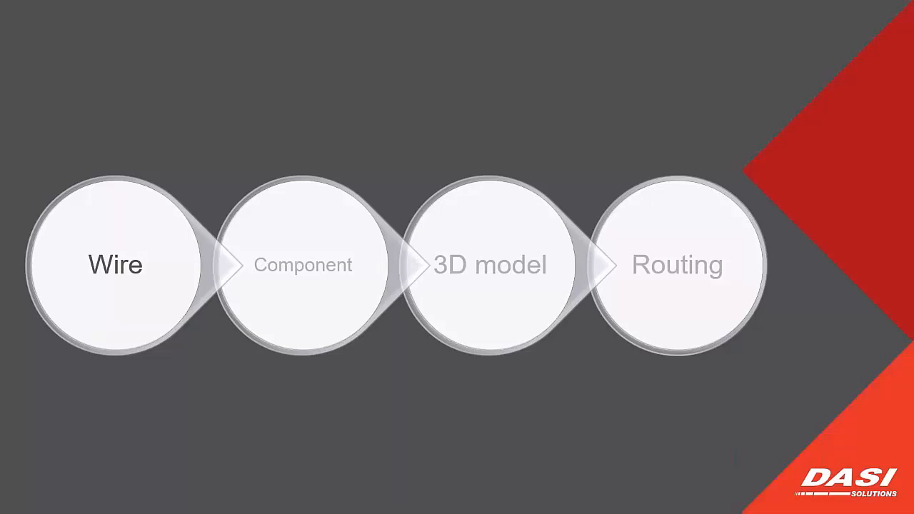
key(Right)
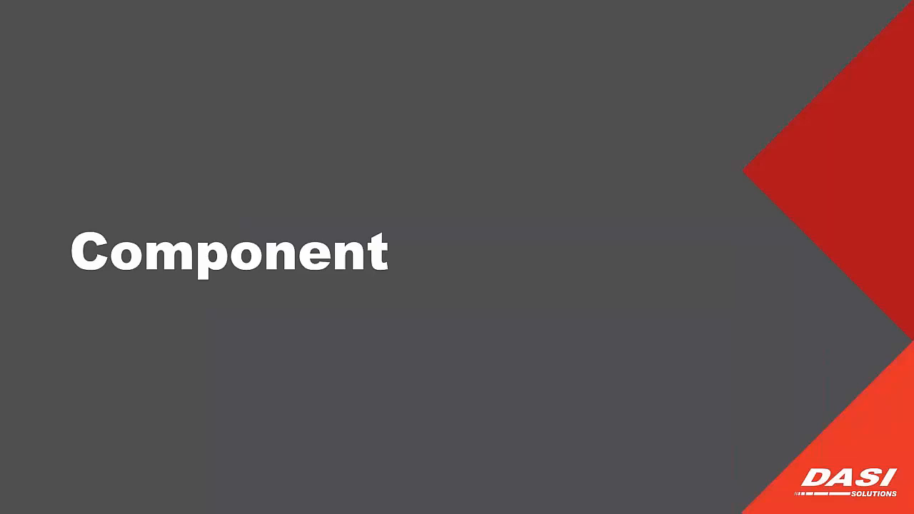
key(Right)
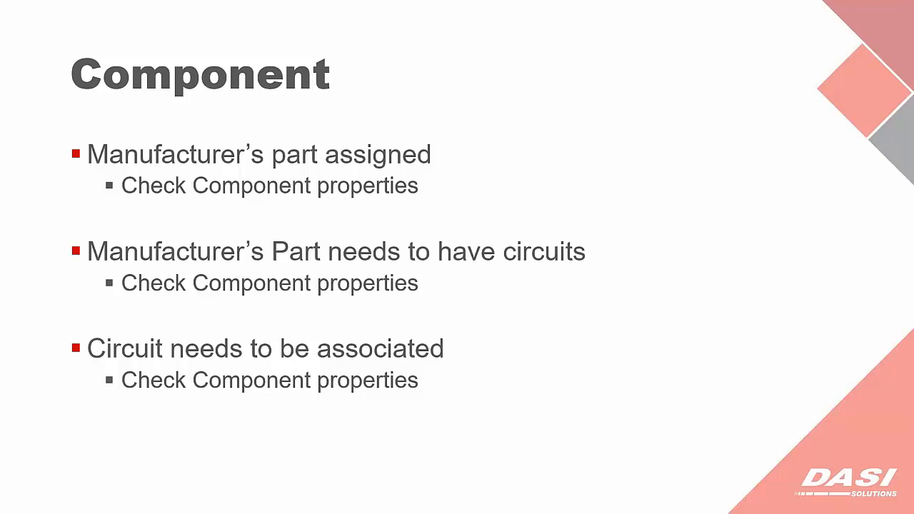
key(alt+Tab)
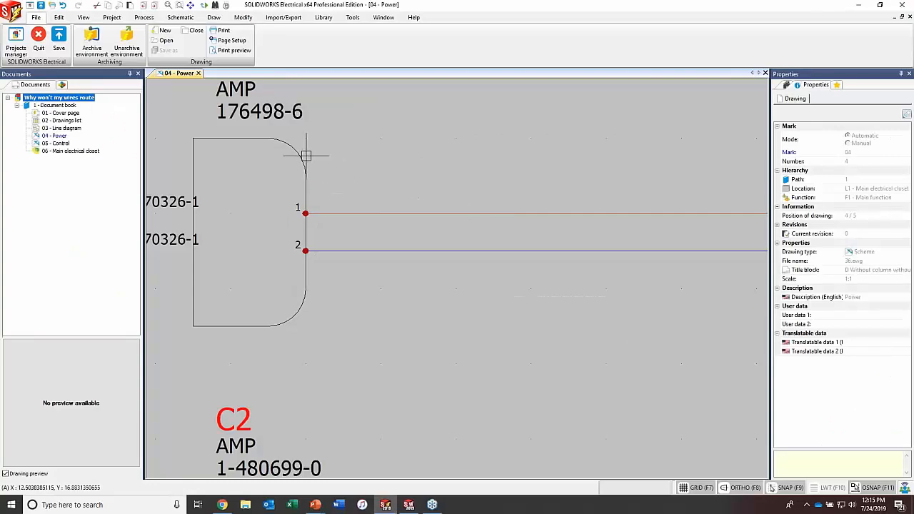
Step: Open the component properties of connector C1 and show its assigned manufacturer parts and circuits
mouse_move(272, 165)
middle_down()
mouse_move(281, 186)
mouse_move(378, 226)
middle_up()
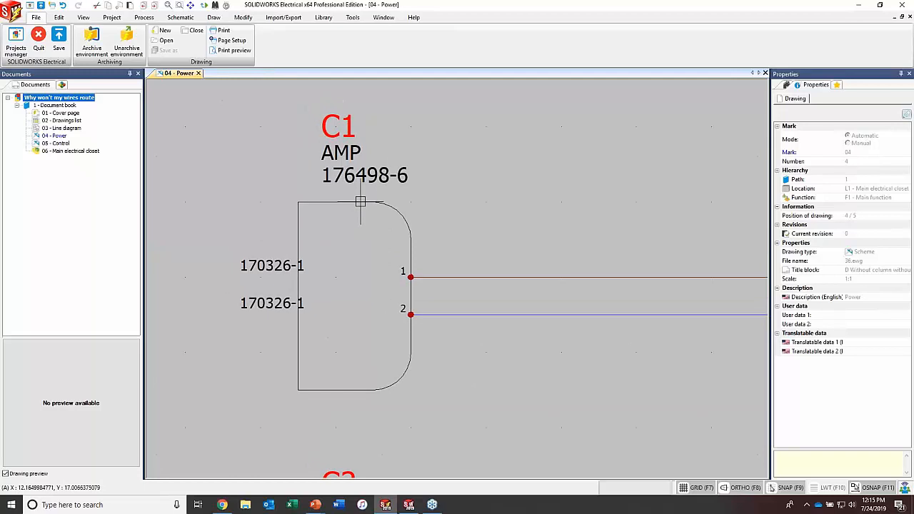
click(361, 202)
right_click(360, 202)
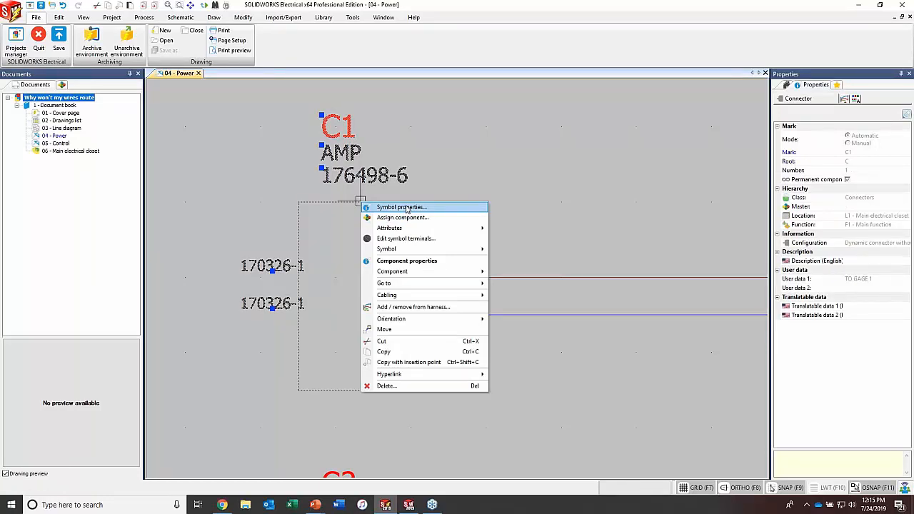
click(398, 261)
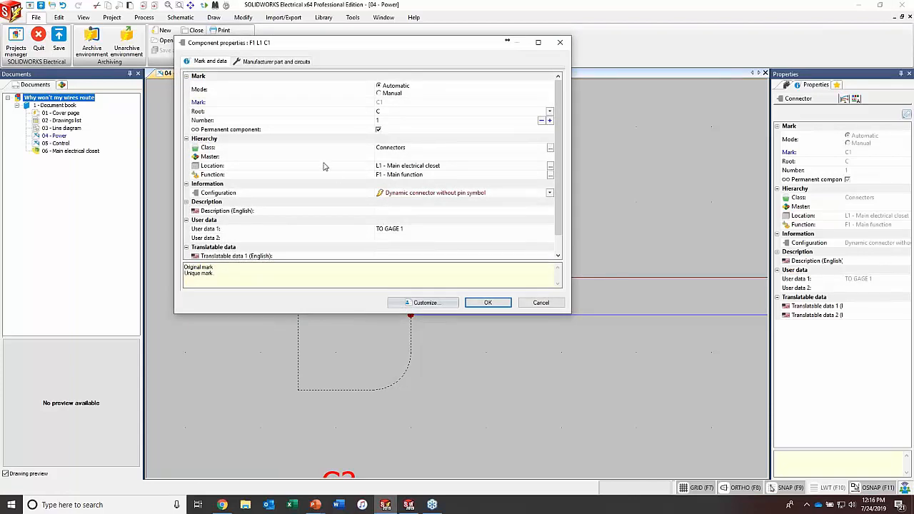
click(267, 62)
drag(346, 37, 357, 102)
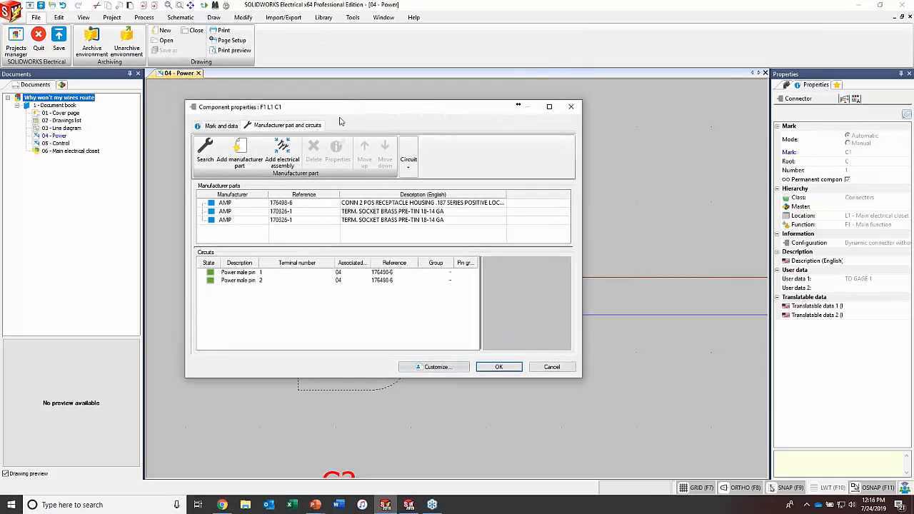
Step: Inspect the terminals of both circuits in manufacturer part 176498-6, dismiss the catalog update and close the component properties
click(245, 205)
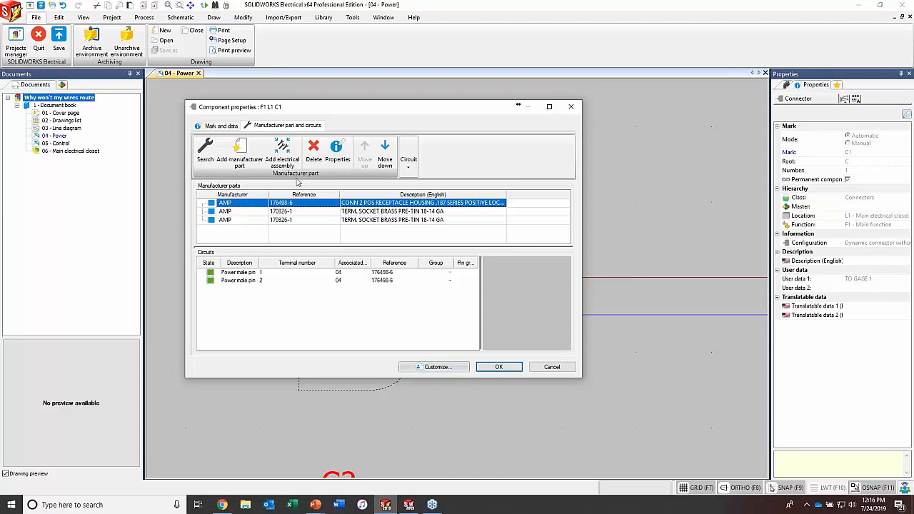
click(338, 148)
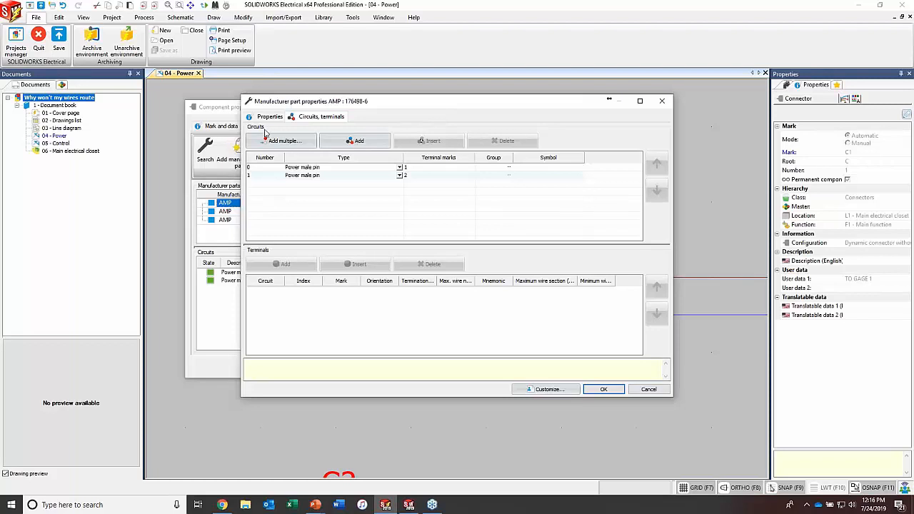
click(269, 167)
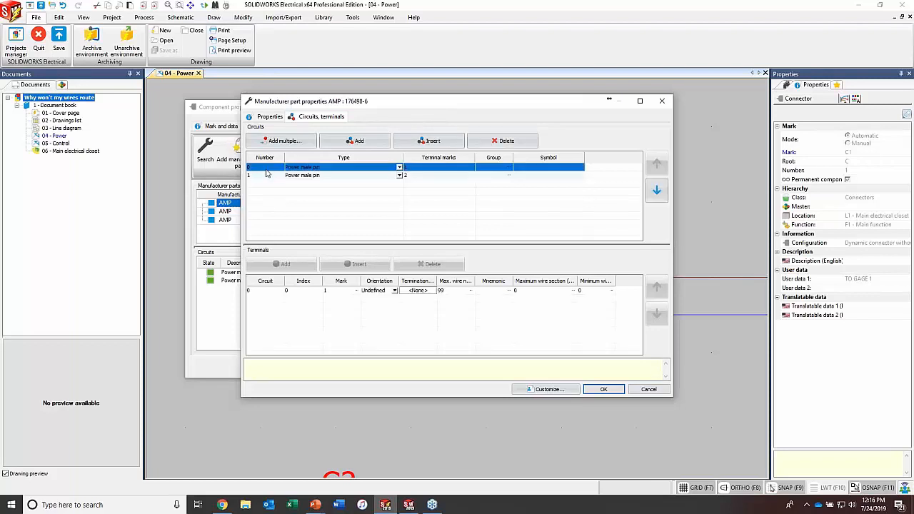
click(269, 175)
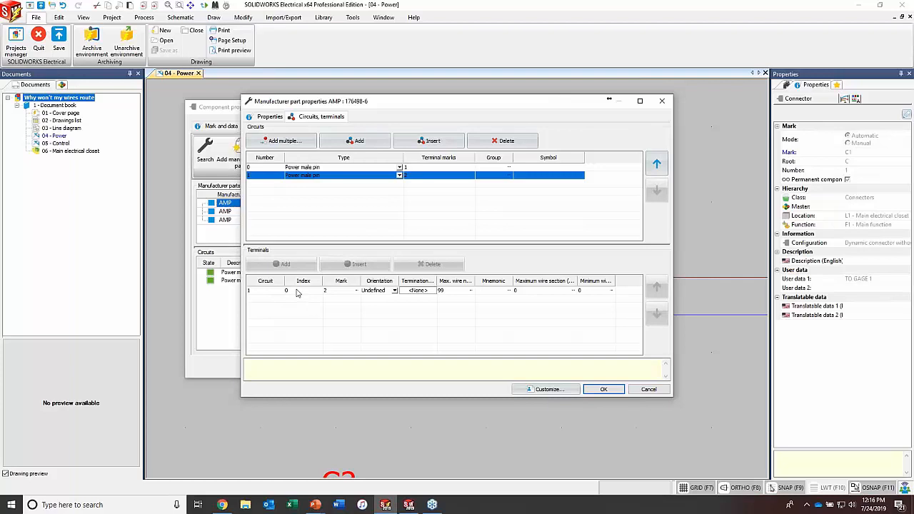
click(266, 169)
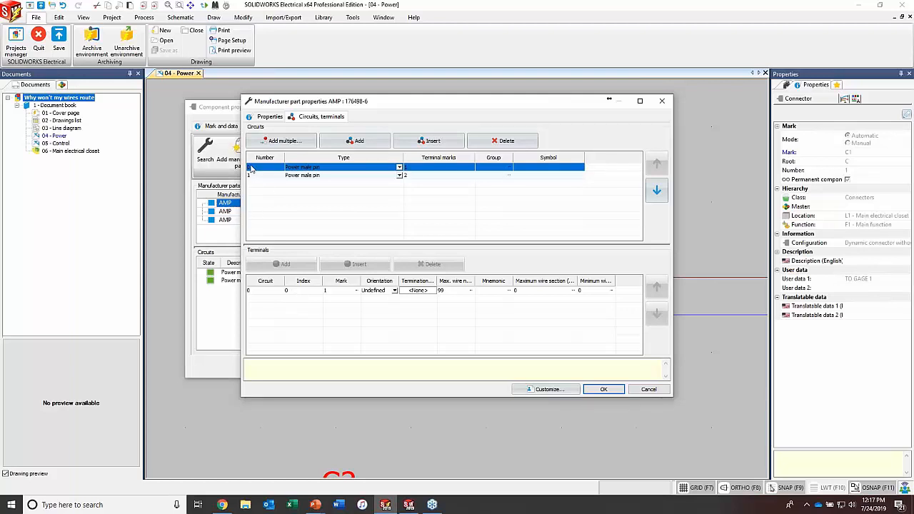
click(617, 390)
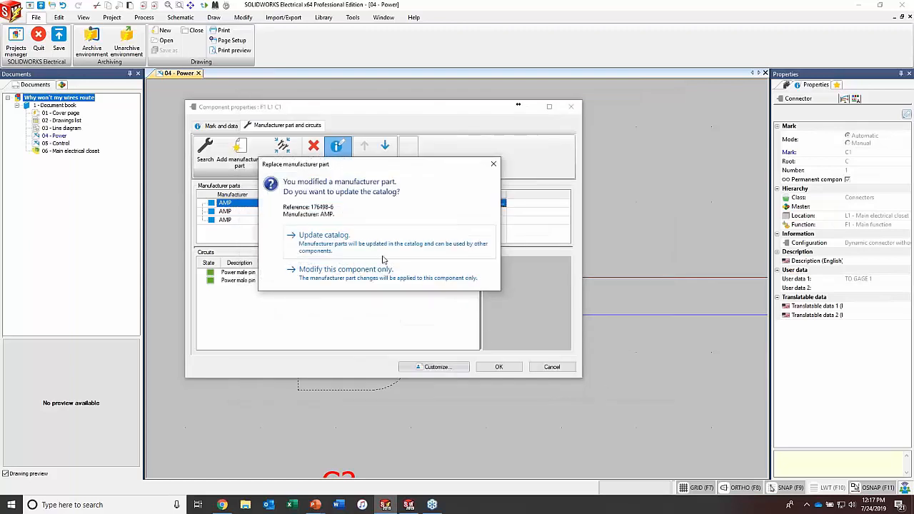
click(492, 162)
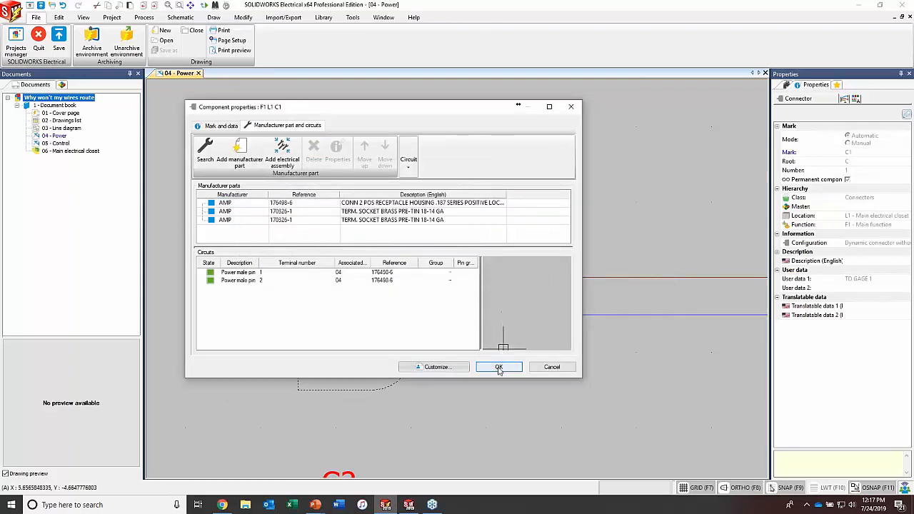
click(498, 367)
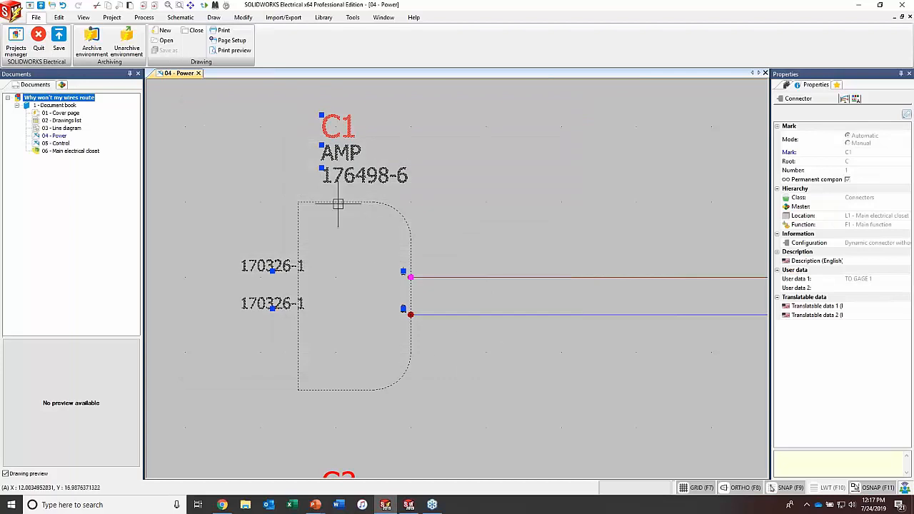
Step: Reopen connector C1's component properties to check the circuits associated with its manufacturer part
right_click(380, 204)
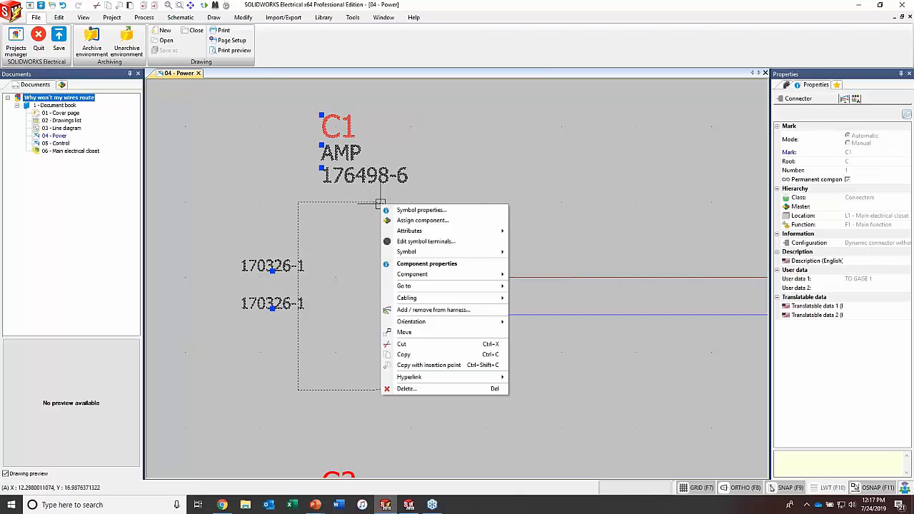
click(427, 264)
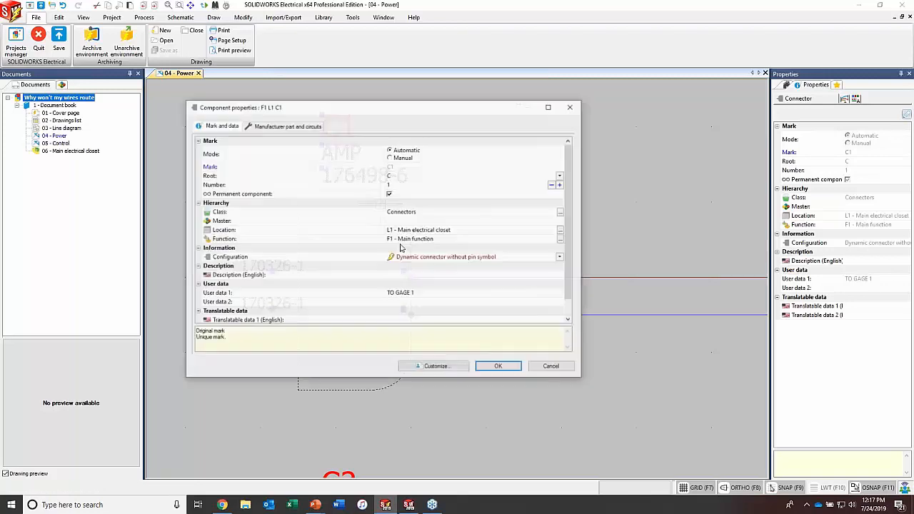
click(287, 126)
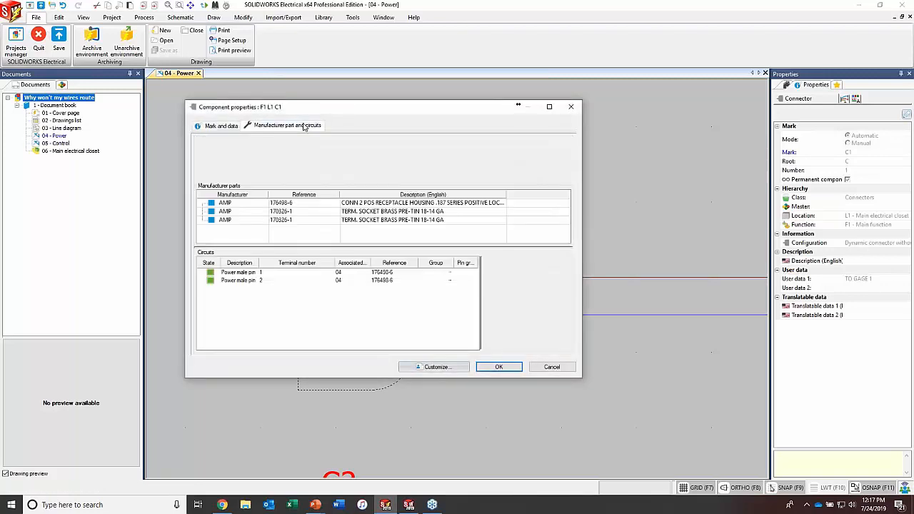
Step: Dissociate the second circuit's symbol from connector C1's manufacturer part, associate it again with terminal 2, and accept the component properties
right_click(238, 284)
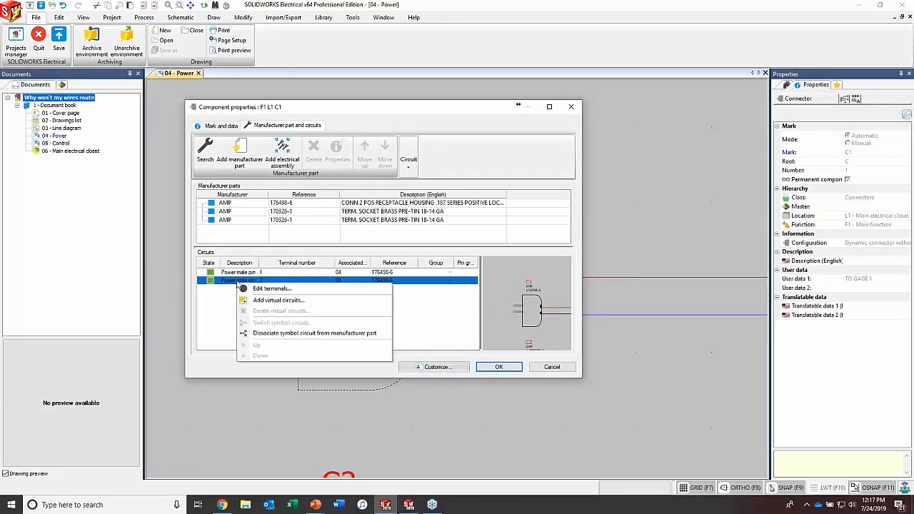
click(270, 332)
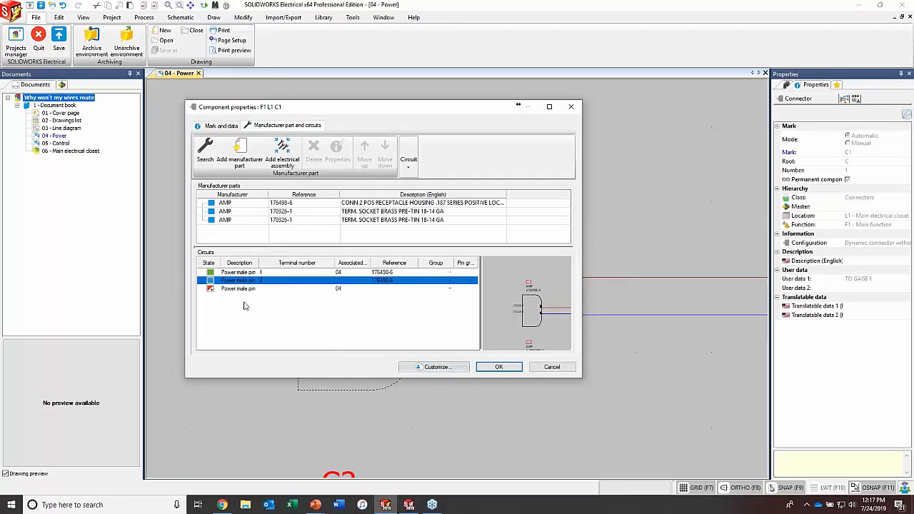
click(241, 308)
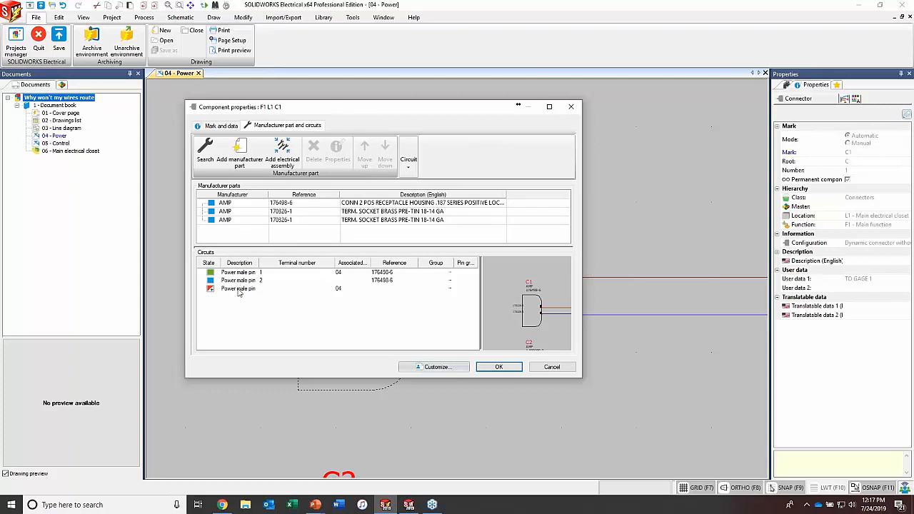
drag(239, 293, 243, 283)
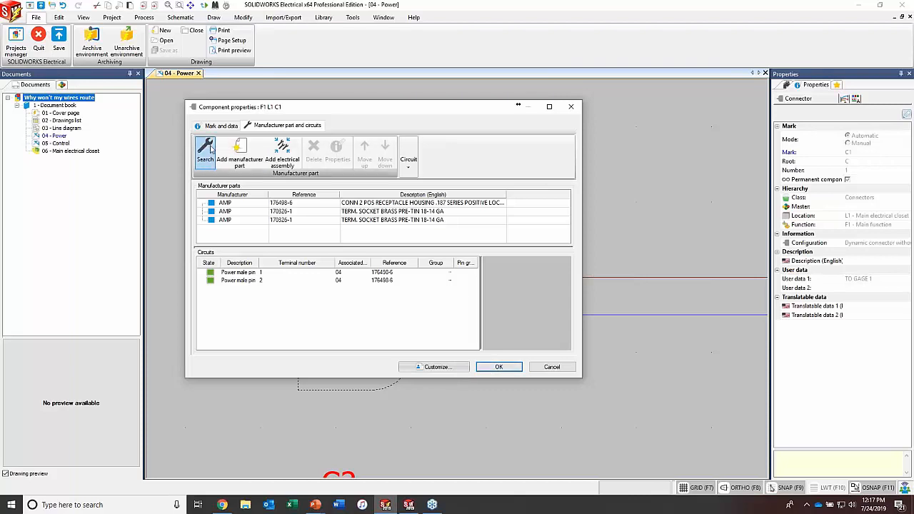
click(111, 19)
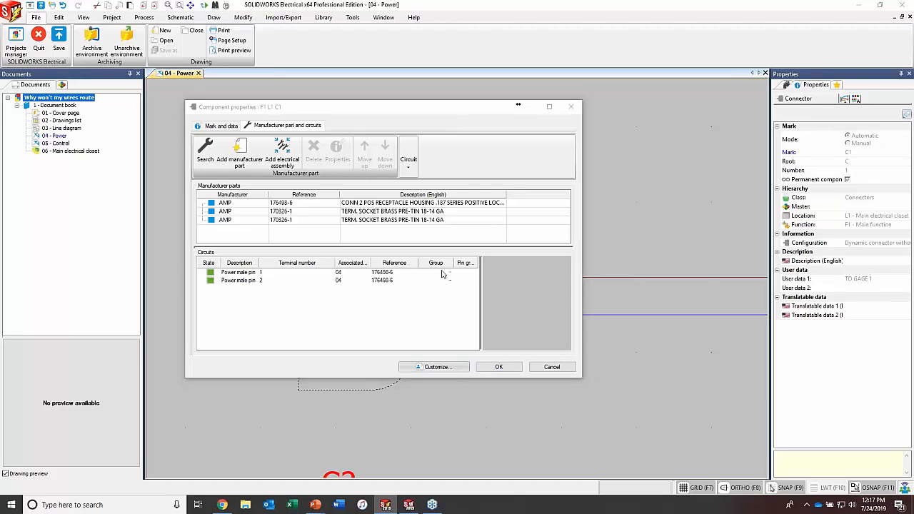
click(497, 365)
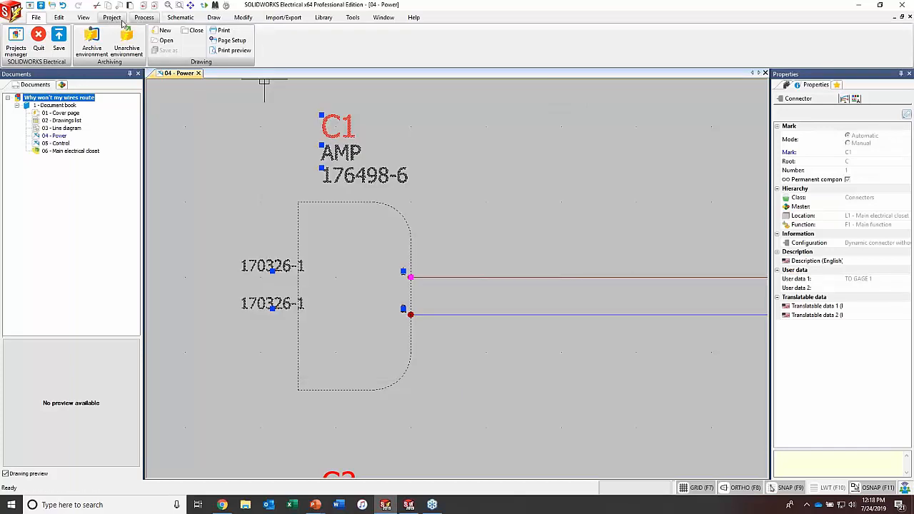
Step: Inspect the circuit state colours in the XRefConfig cross-reference configuration, then close the configuration manager
click(111, 17)
click(80, 57)
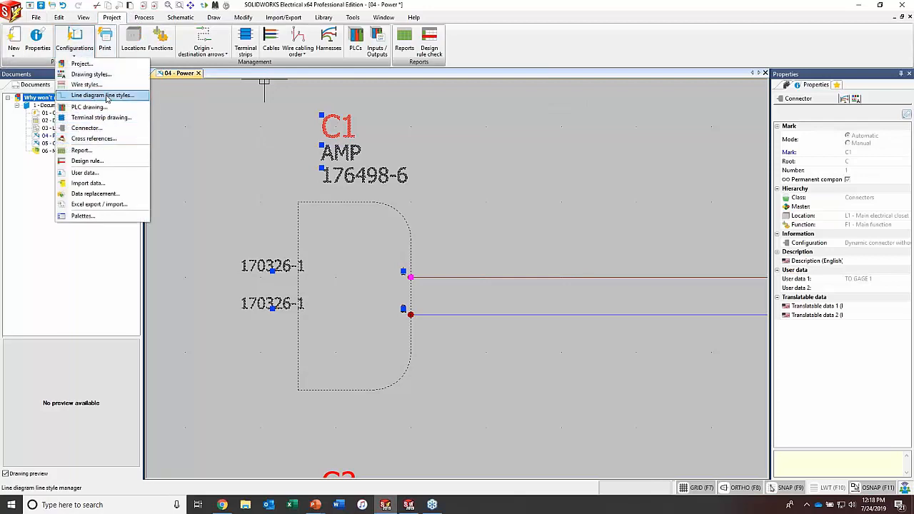
click(104, 141)
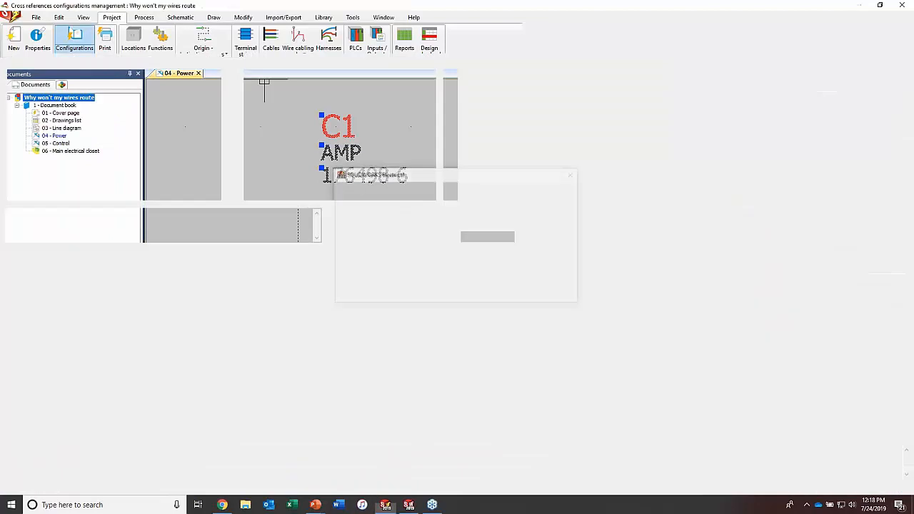
click(50, 160)
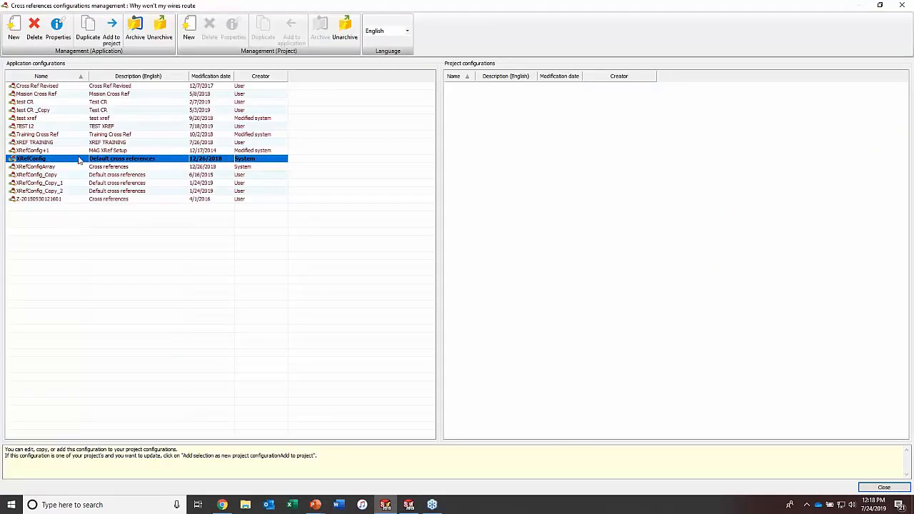
click(57, 28)
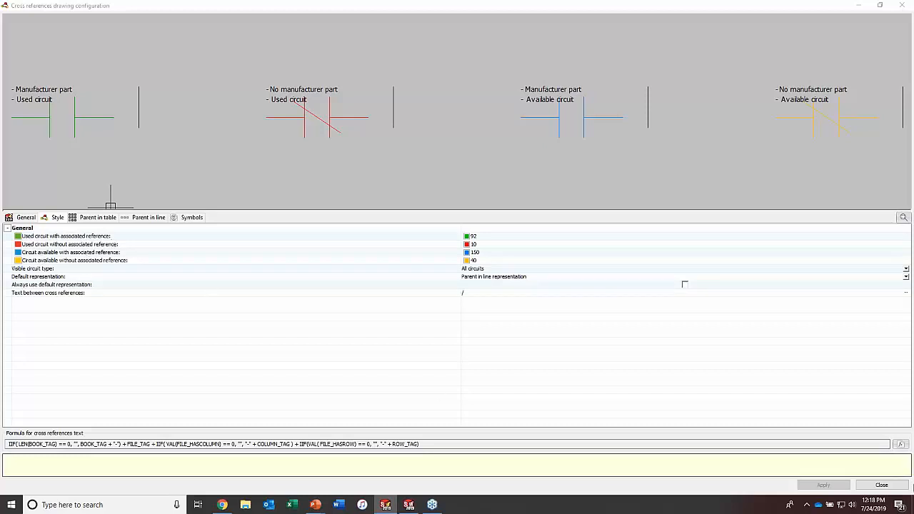
click(871, 485)
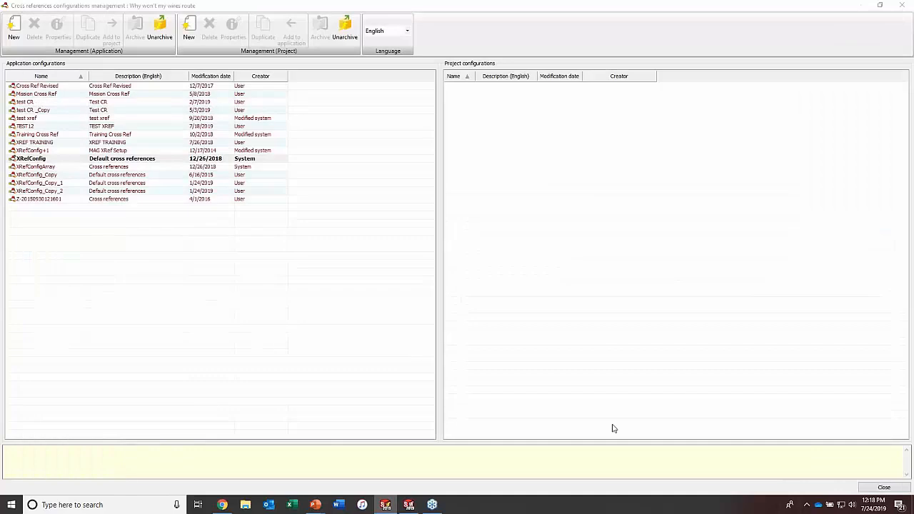
click(883, 487)
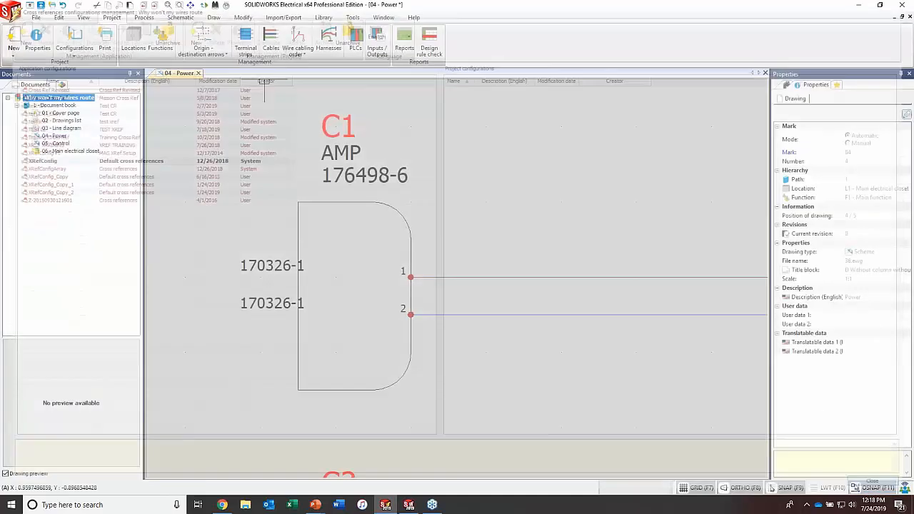
Step: Reopen connector C1's component properties, check the state of its manufacturer part circuits, and close them
click(346, 199)
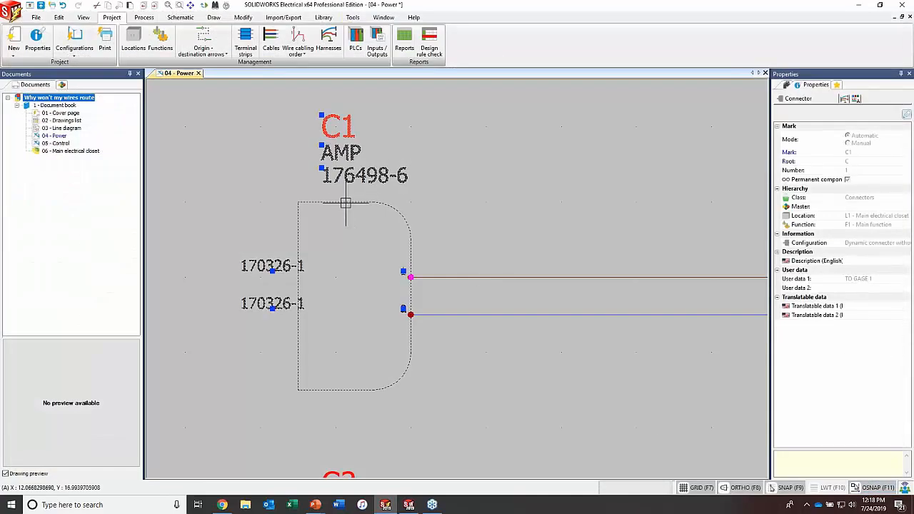
right_click(345, 202)
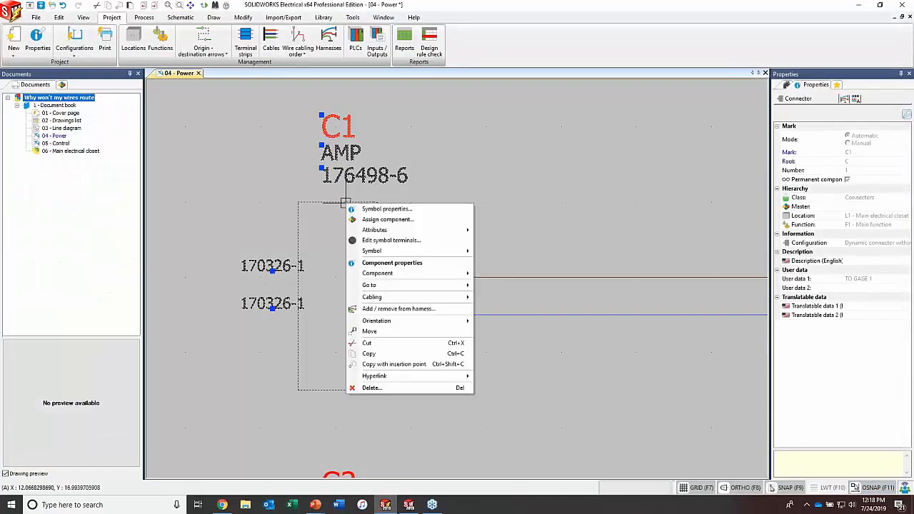
click(389, 265)
click(298, 126)
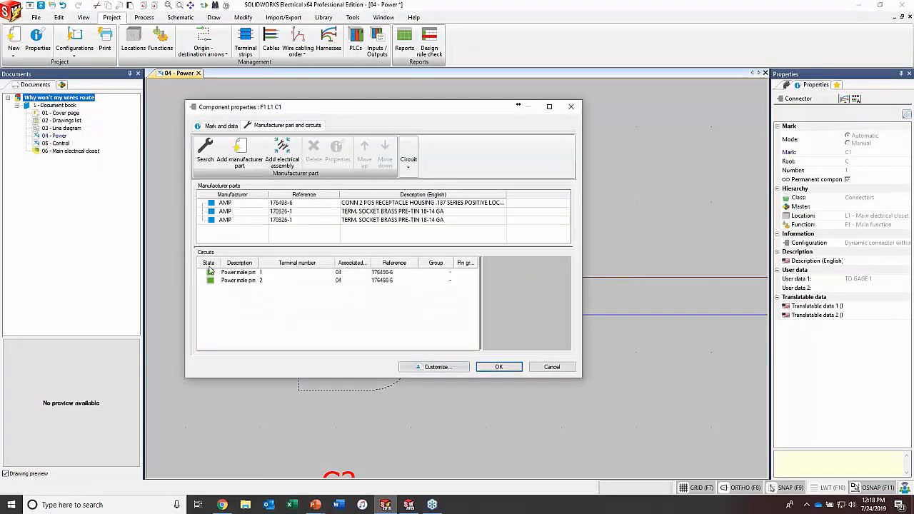
click(507, 367)
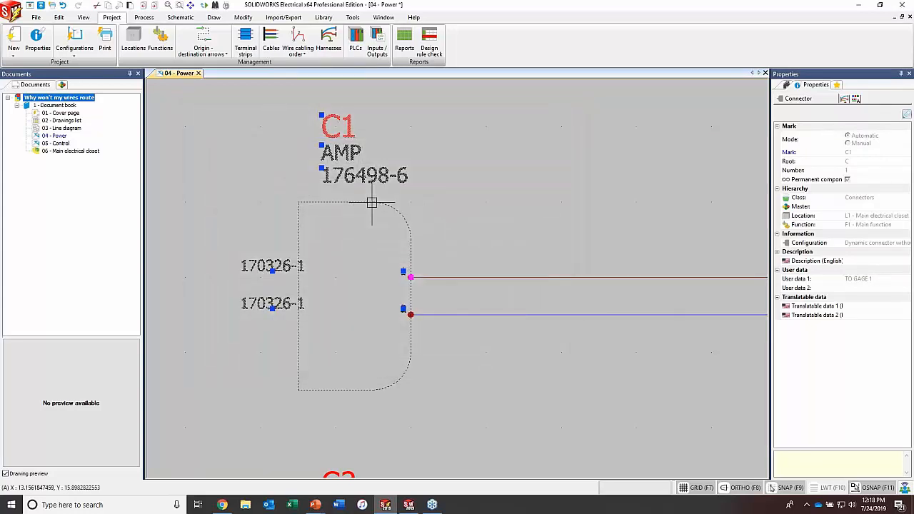
Step: Switch to the PowerPoint slide show and advance to the 3D Model slide
key(alt+Tab)
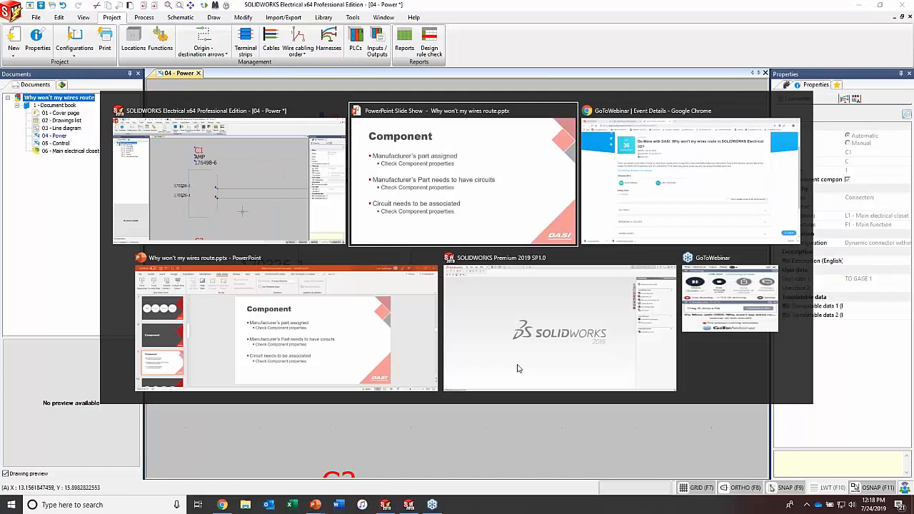
key(Right)
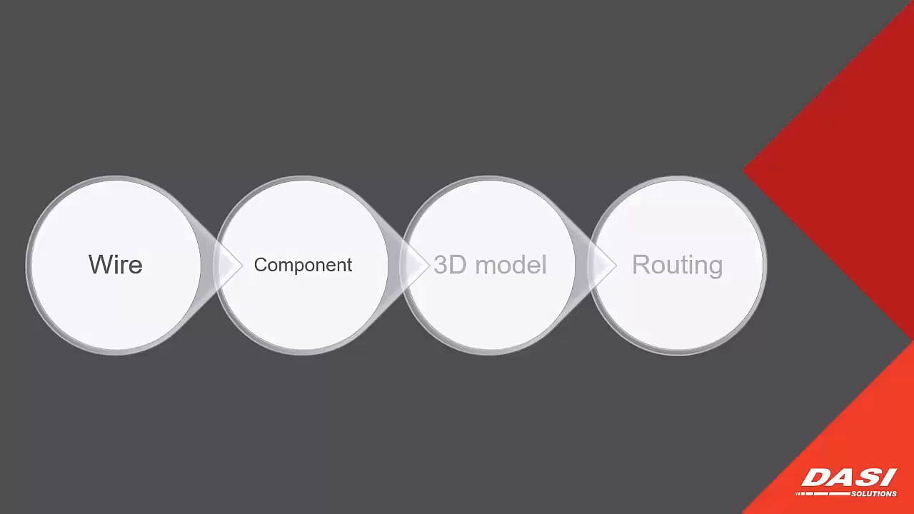
key(Right)
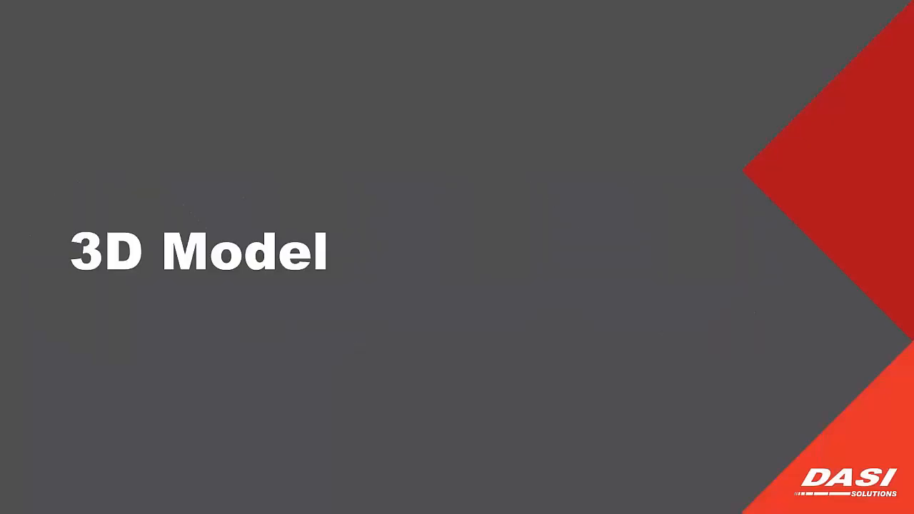
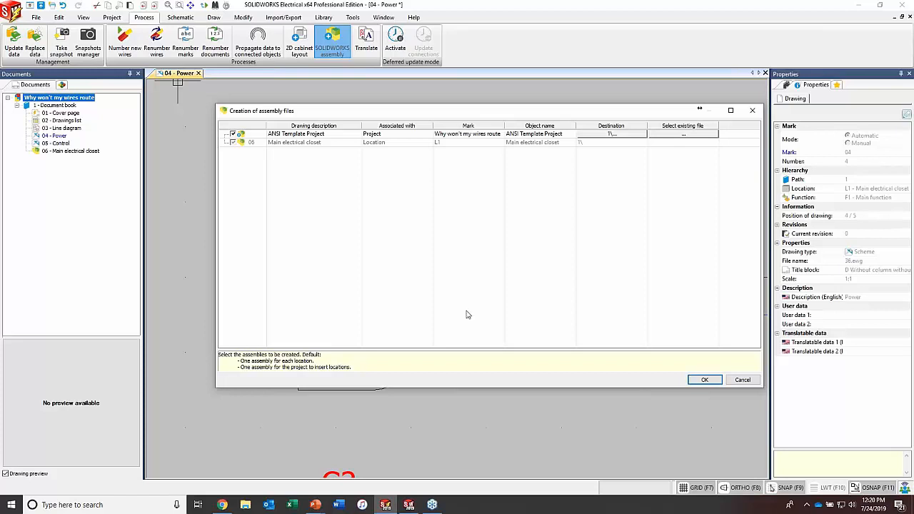
Step: Create the ANSI Template Project assembly file for the project and switch to SOLIDWORKS
click(704, 380)
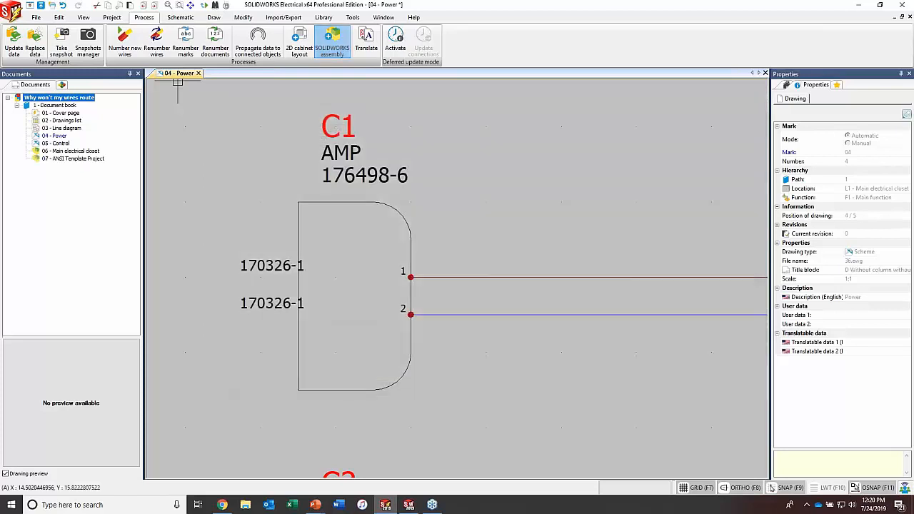
click(408, 504)
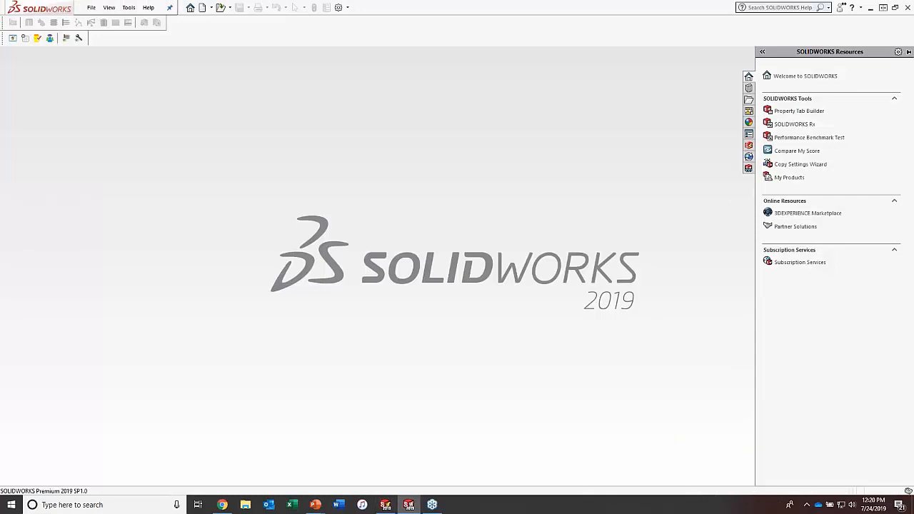
Step: Open the electrical project "Why won't my wires route" from the Projects Manager, accepting that it is already in use
click(748, 145)
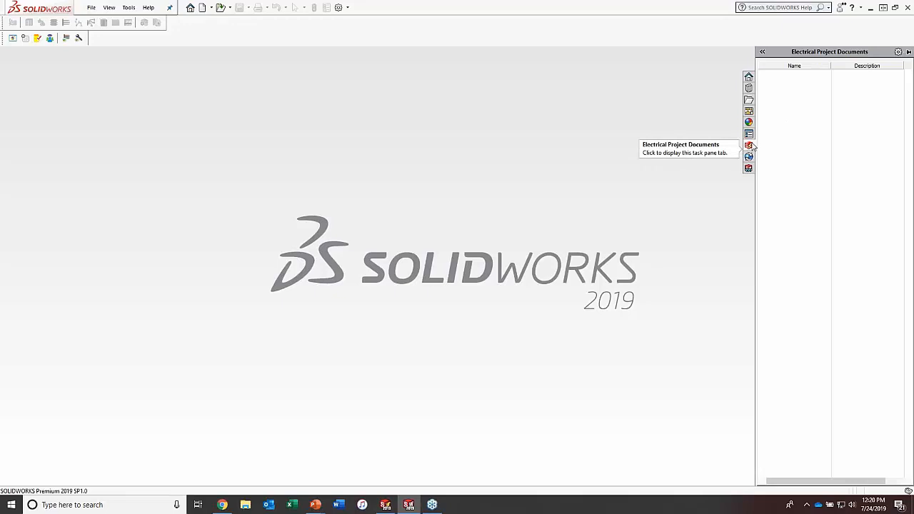
right_click(803, 134)
click(837, 141)
click(345, 189)
click(260, 130)
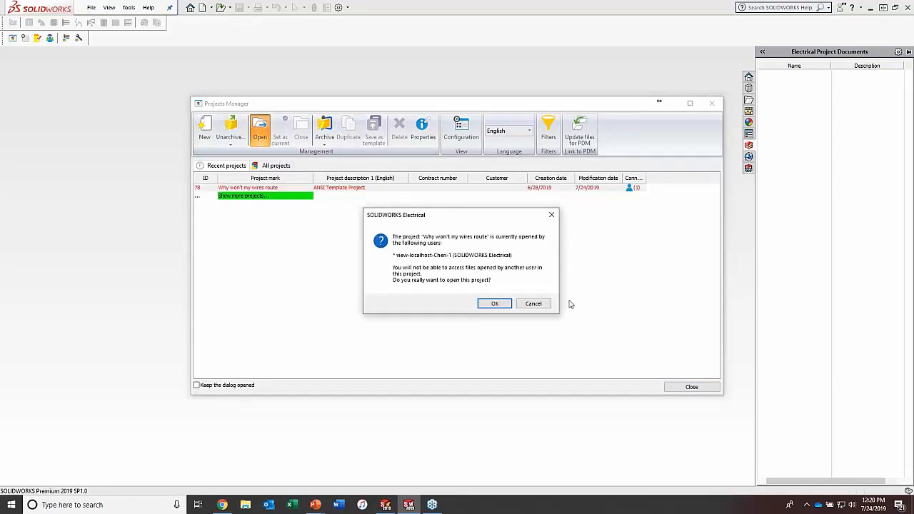
click(495, 303)
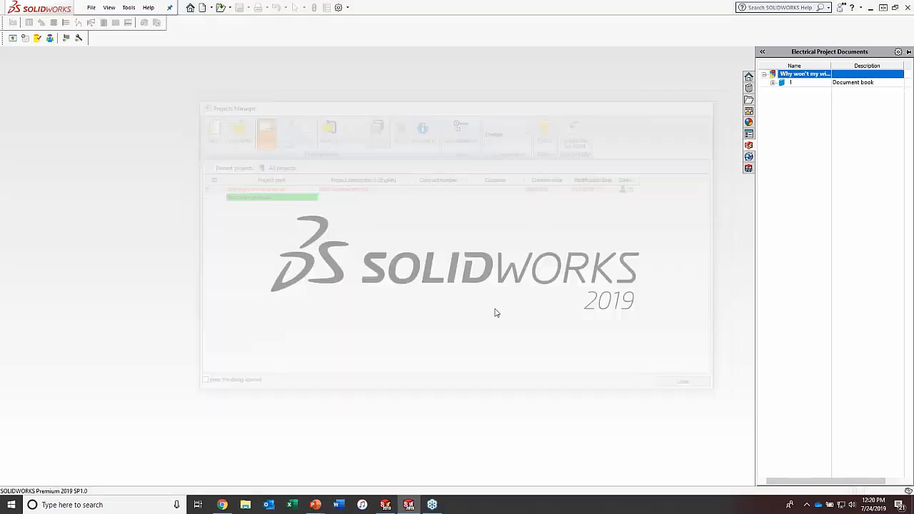
Step: Expand the project's document book and open the 06 Main electrical closet assembly
click(773, 84)
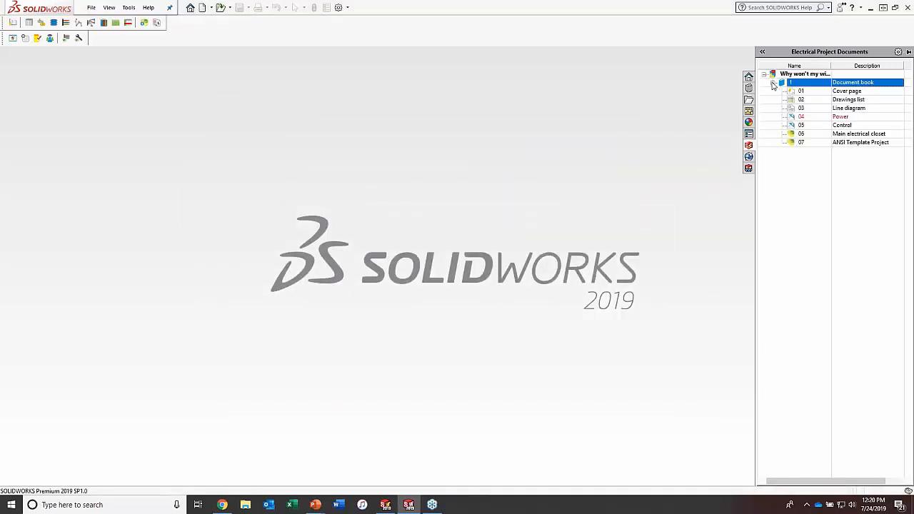
click(810, 136)
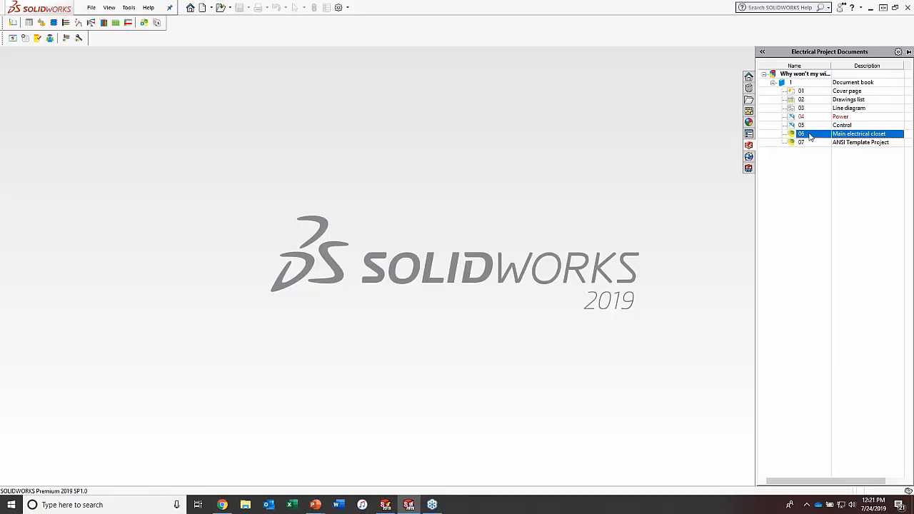
right_click(810, 135)
click(843, 143)
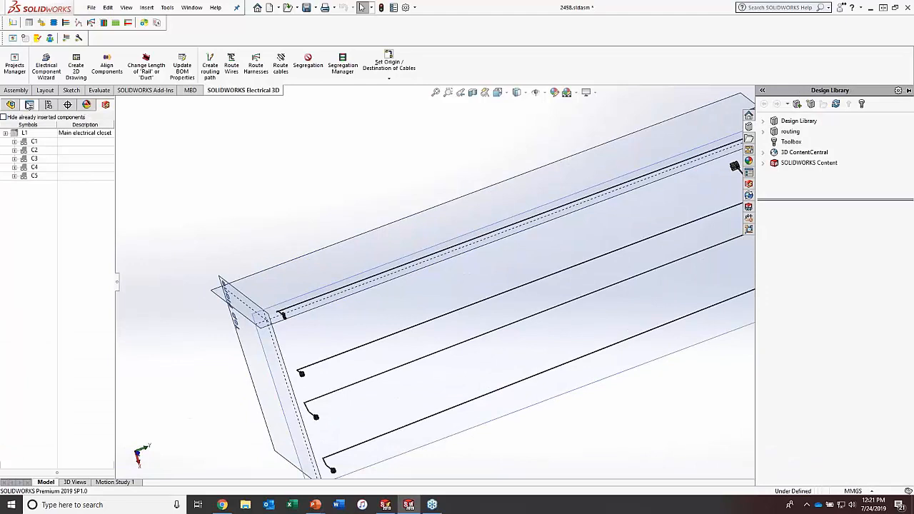
Step: Delete the EWRoutingAssyHarness_H1 routing subassembly from the assembly's feature tree
click(10, 106)
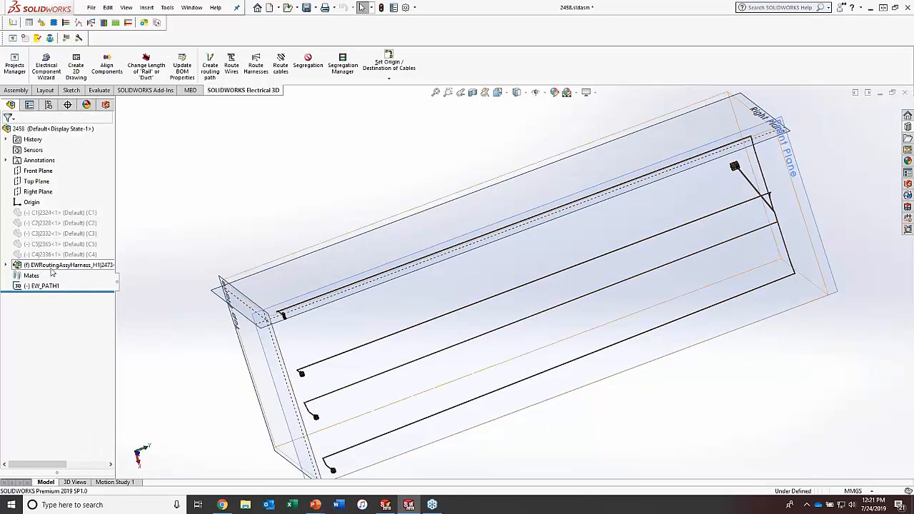
right_click(53, 266)
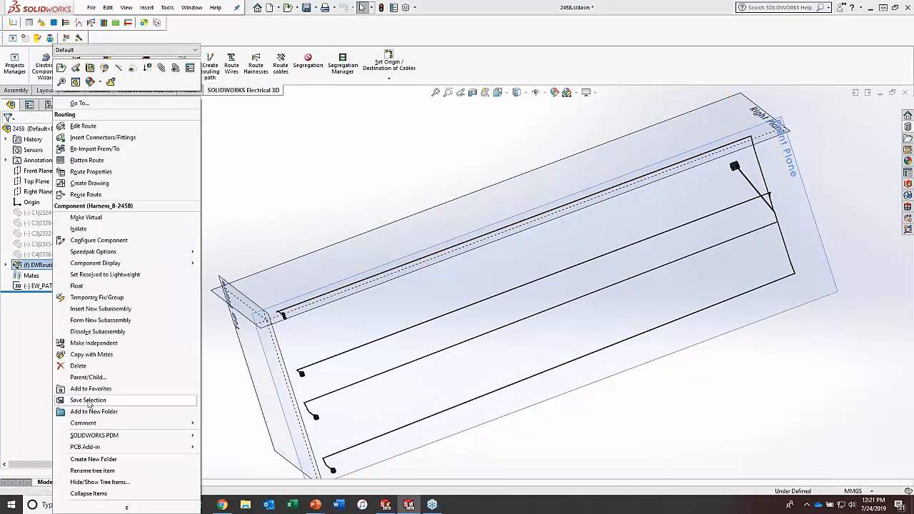
click(79, 366)
click(516, 205)
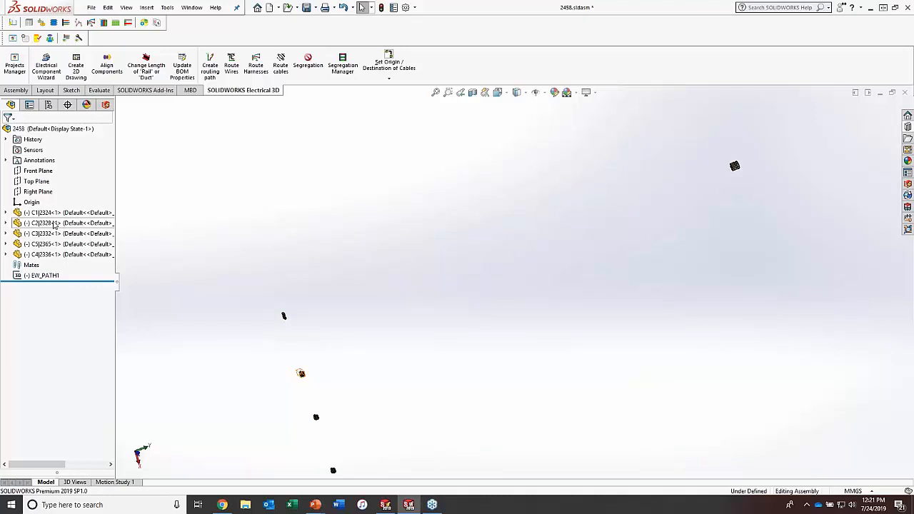
Step: Delete the C2, C3, C5 and C4 connector components from the assembly
click(54, 224)
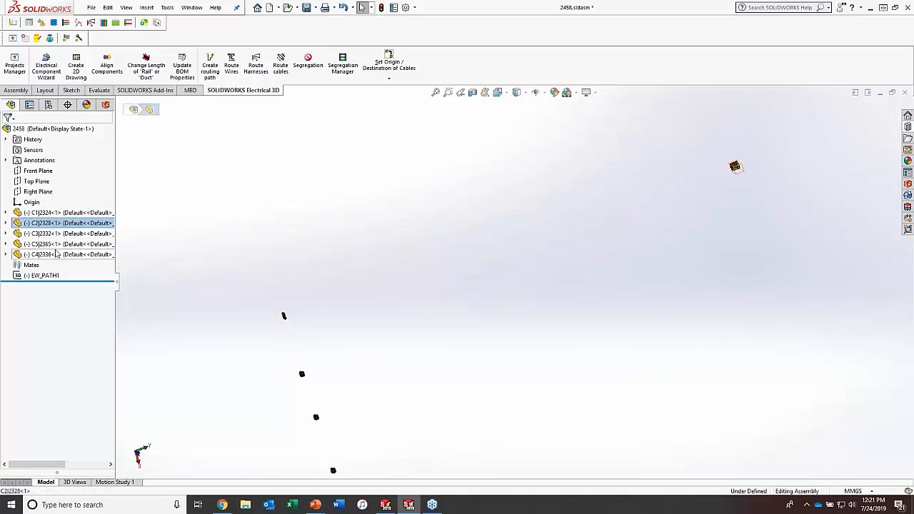
shift+click(56, 255)
right_click(55, 255)
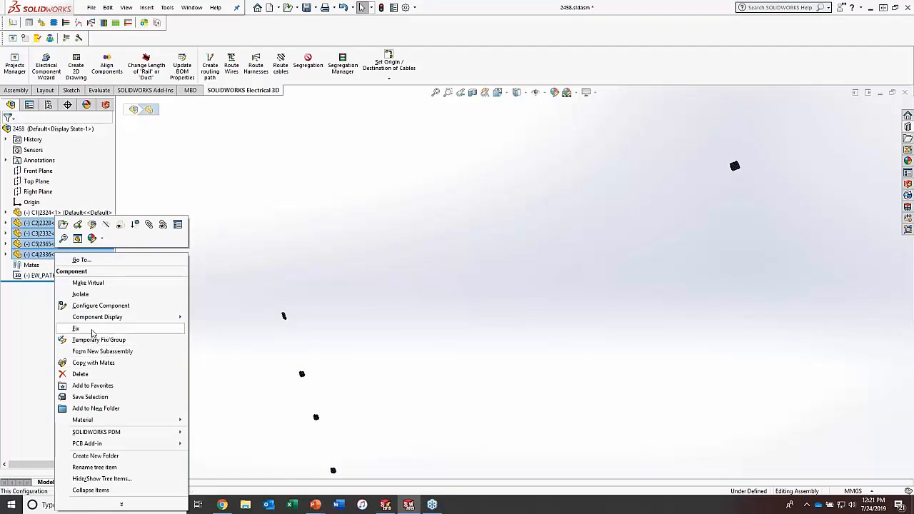
click(84, 374)
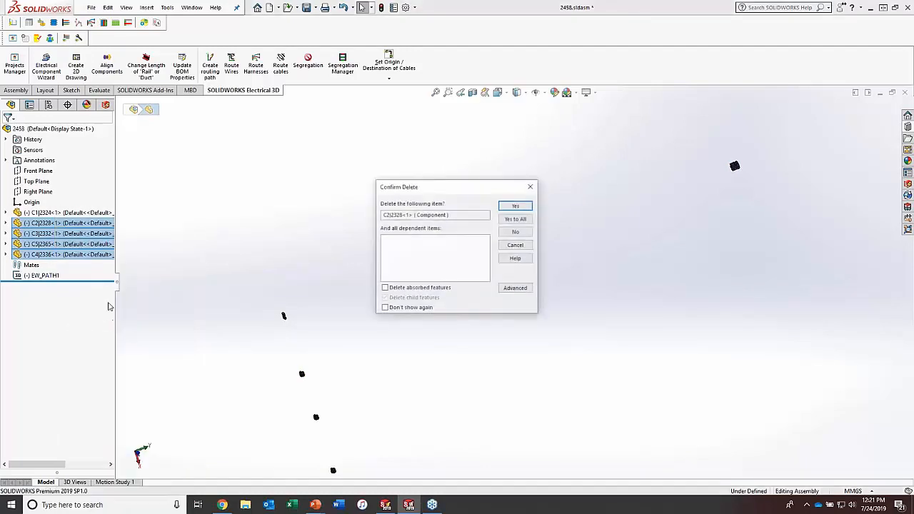
click(515, 206)
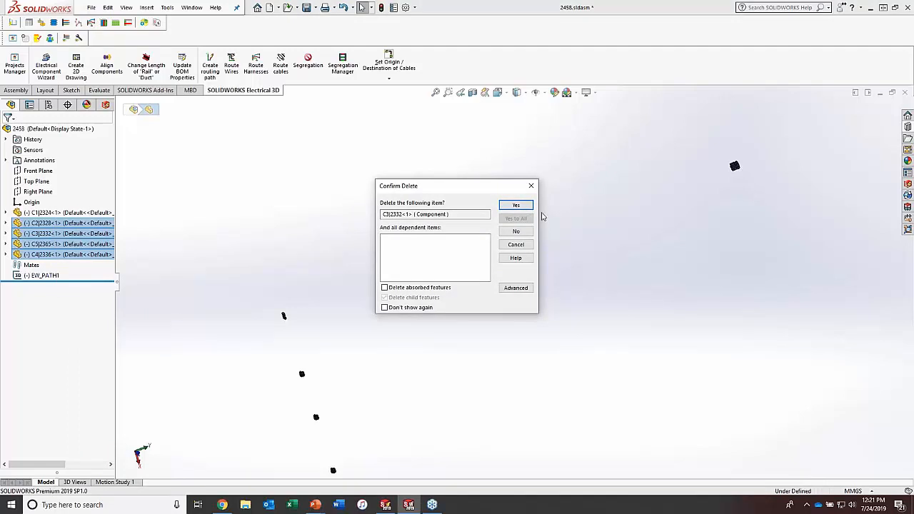
click(516, 206)
click(518, 206)
click(516, 206)
click(575, 280)
Step: Delete the remaining C1 connector component from the assembly
click(64, 213)
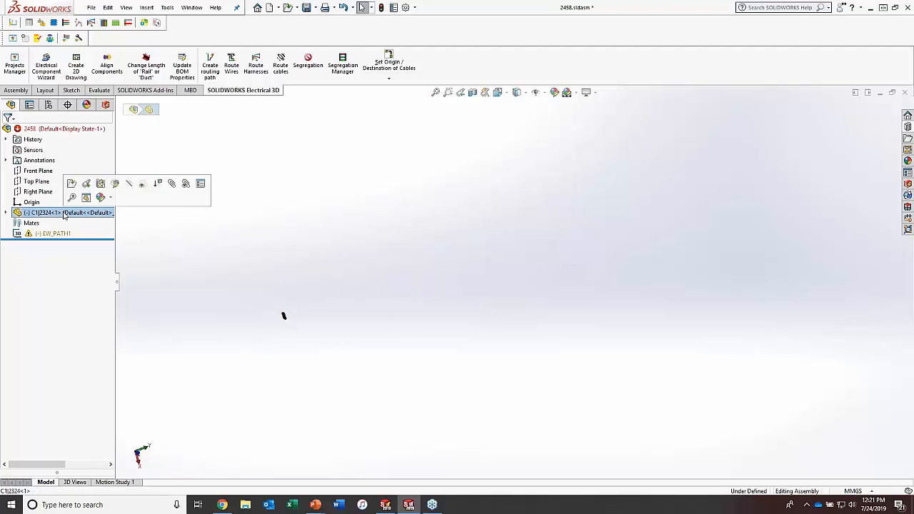
right_click(64, 212)
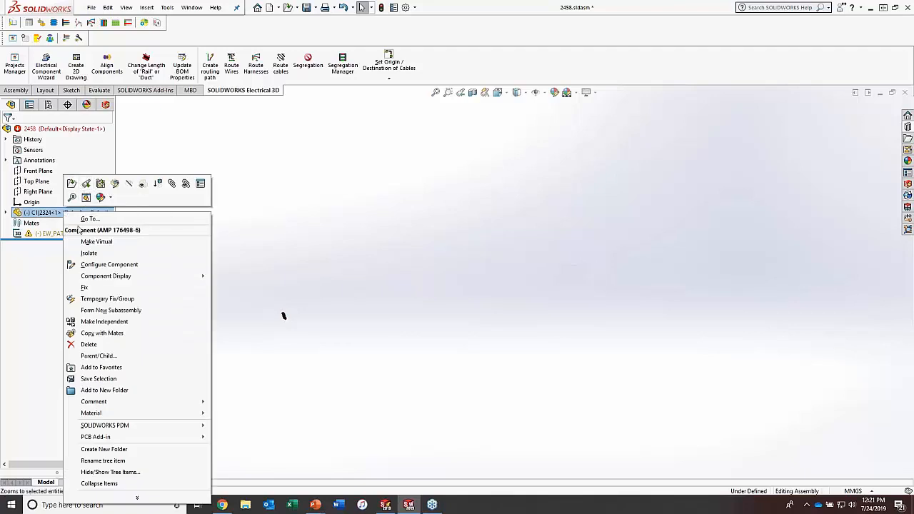
click(89, 344)
click(516, 206)
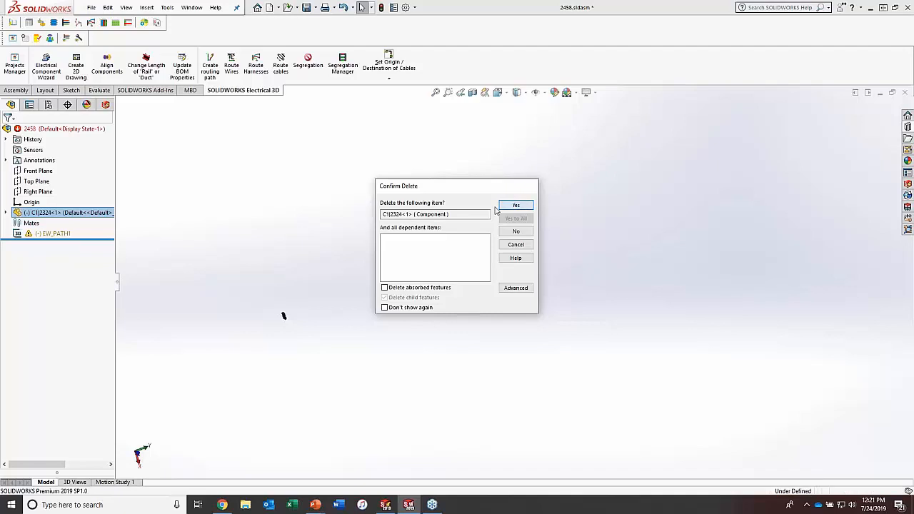
Step: Delete the EW_PATH1 3D sketch from the assembly, dismissing the rebuild warnings
right_click(69, 227)
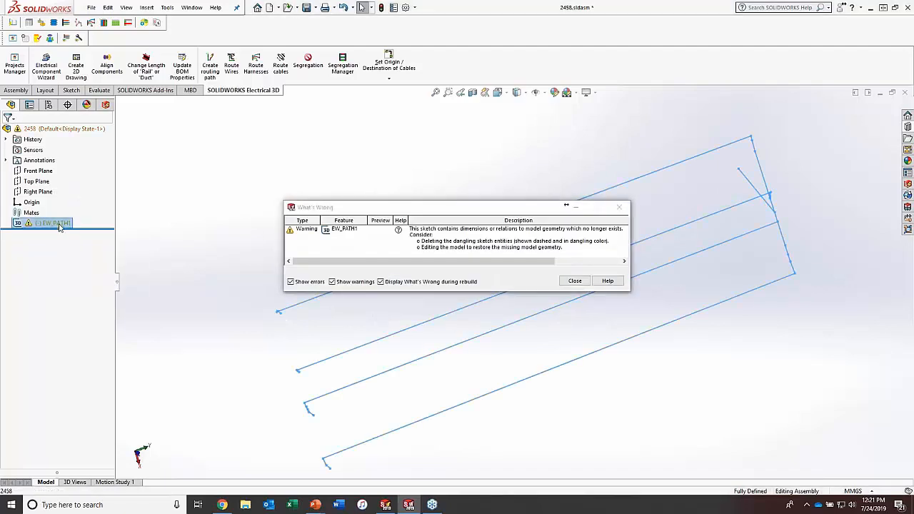
click(577, 282)
click(577, 281)
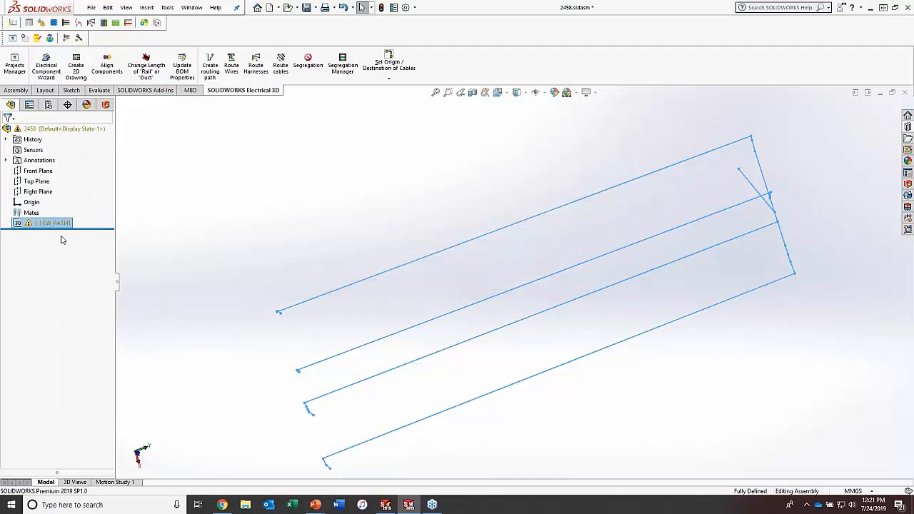
right_click(64, 228)
click(95, 303)
click(515, 204)
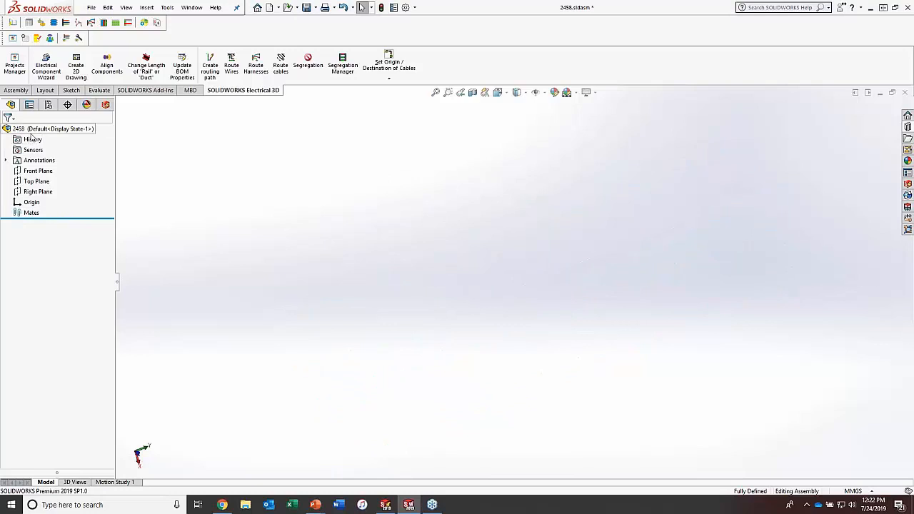
Step: Show the electrical component tree, expand C1 and widen the symbols column so the part numbers are readable
click(106, 105)
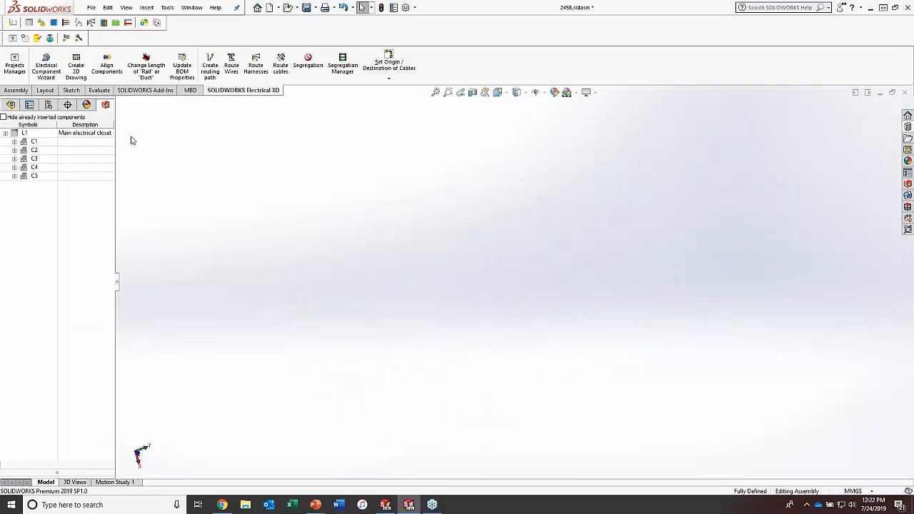
click(14, 142)
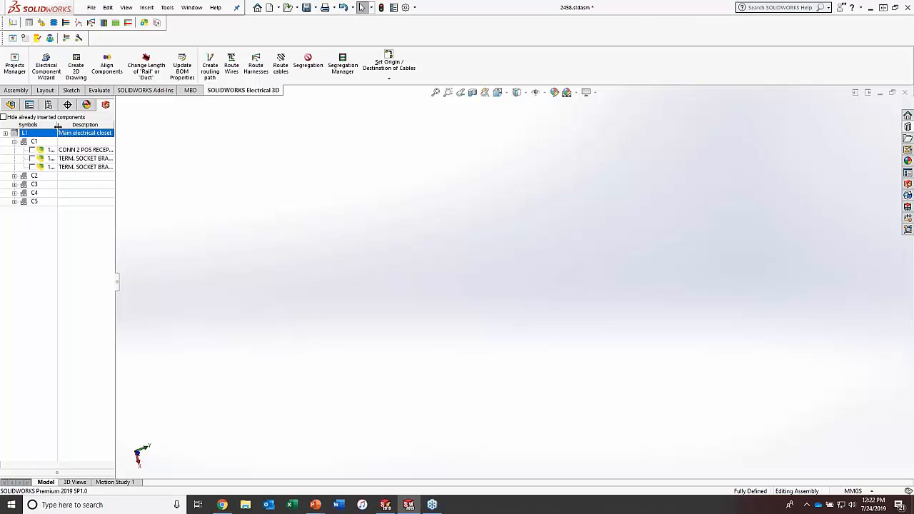
drag(60, 125, 72, 127)
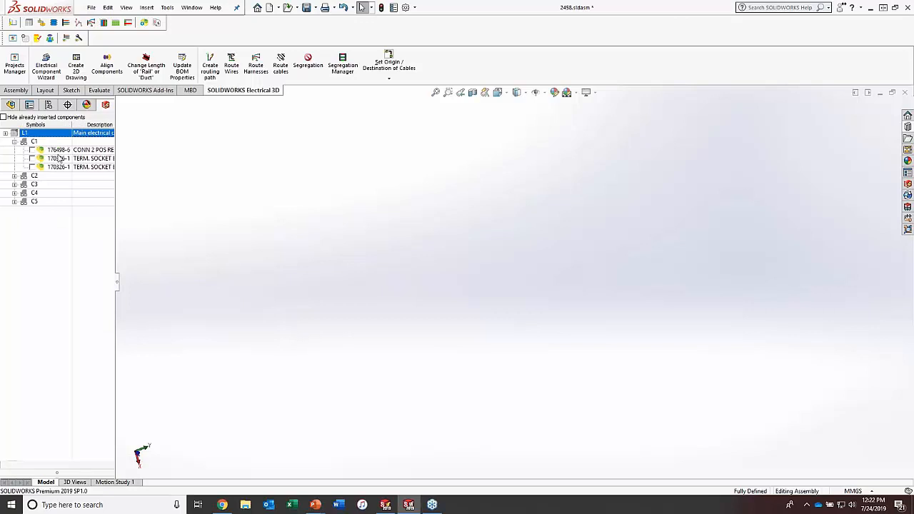
Step: Insert 4 pin female.SLDPRT from Downloads > SWE Data 2019 > SOLIDWORKS > sldPrt as the model for C1's part 176498-6
click(59, 152)
right_click(59, 153)
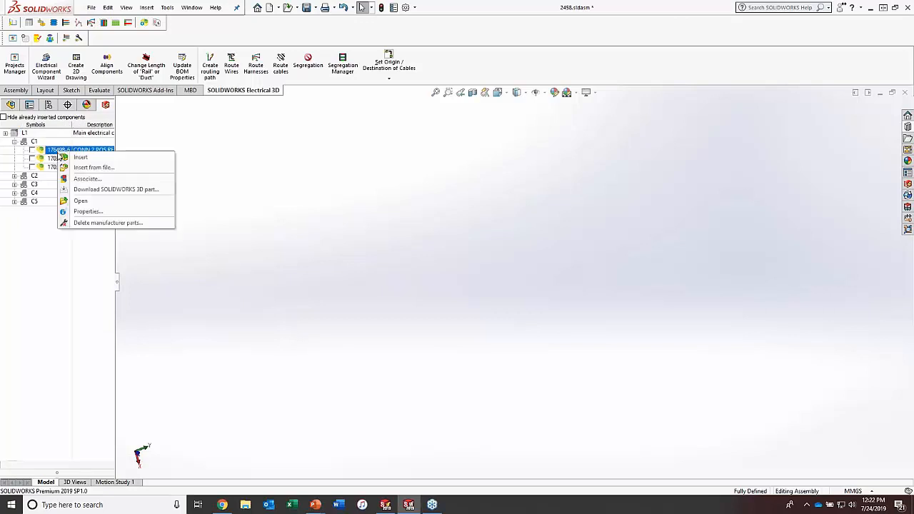
click(86, 168)
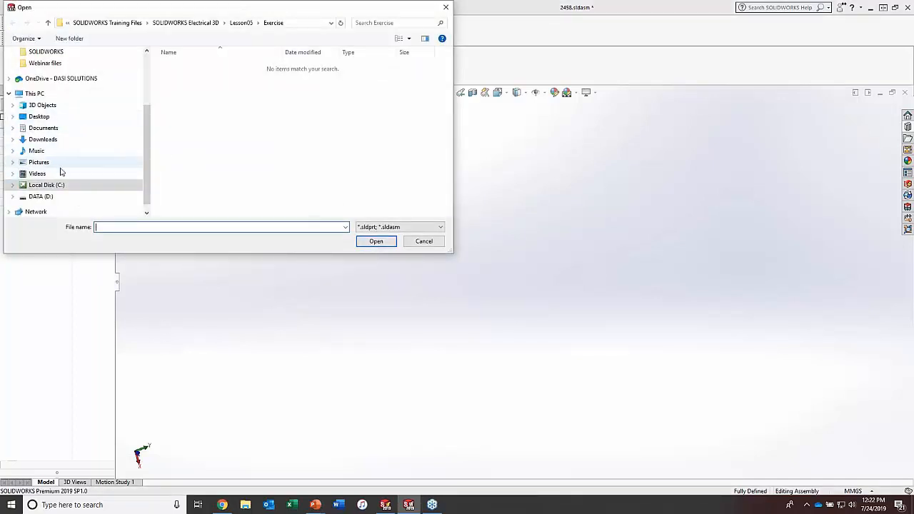
scroll(84, 158, down, 1)
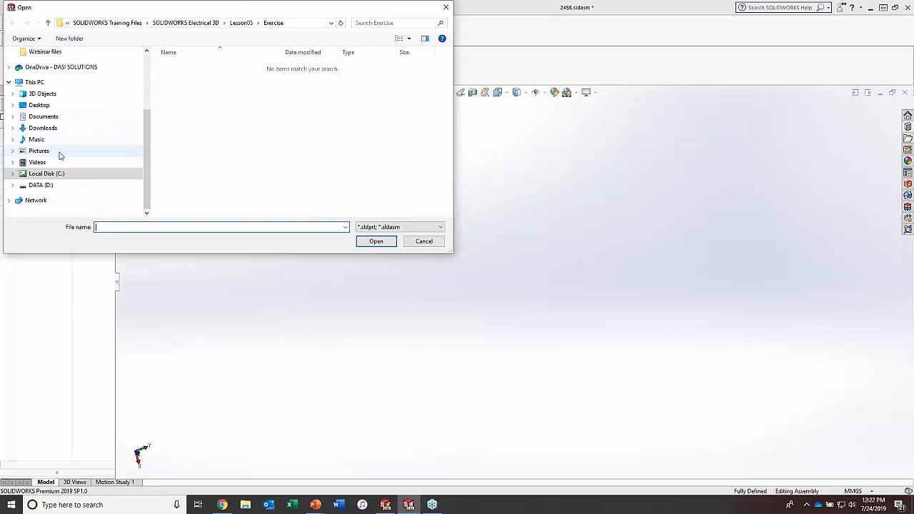
click(70, 130)
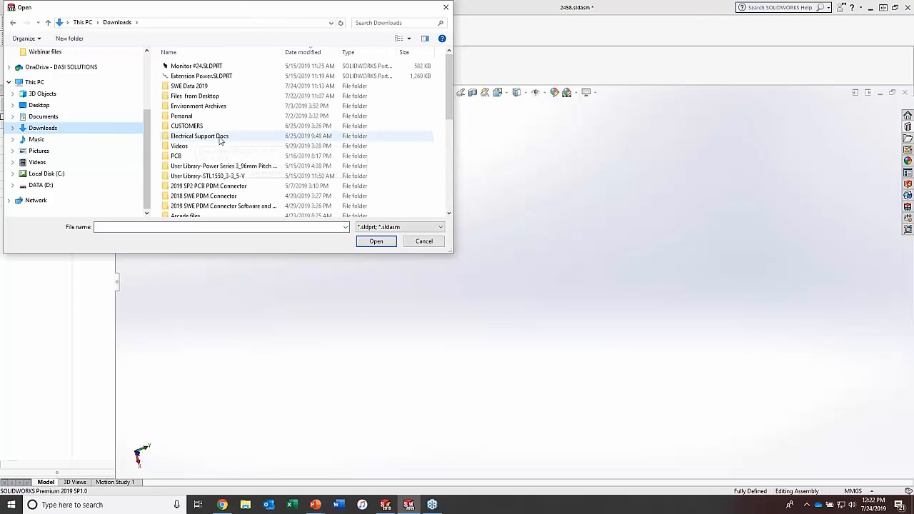
double_click(218, 86)
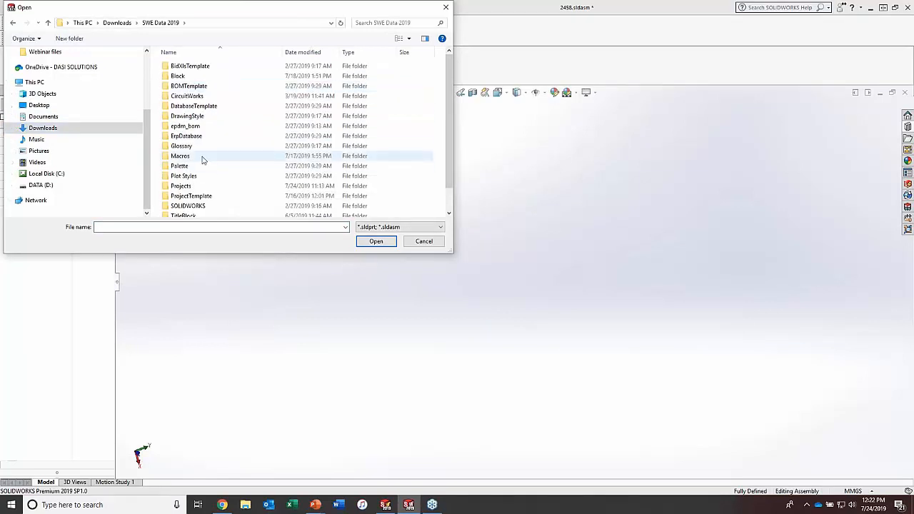
double_click(197, 182)
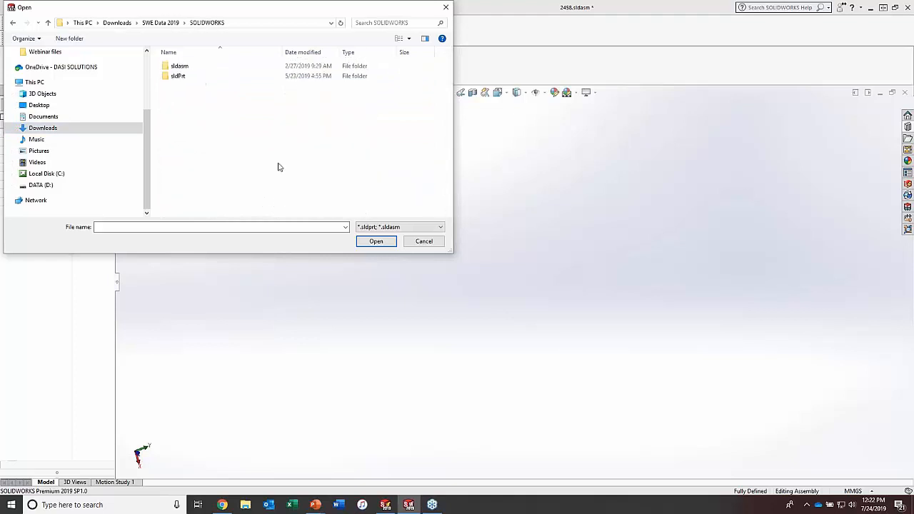
double_click(171, 77)
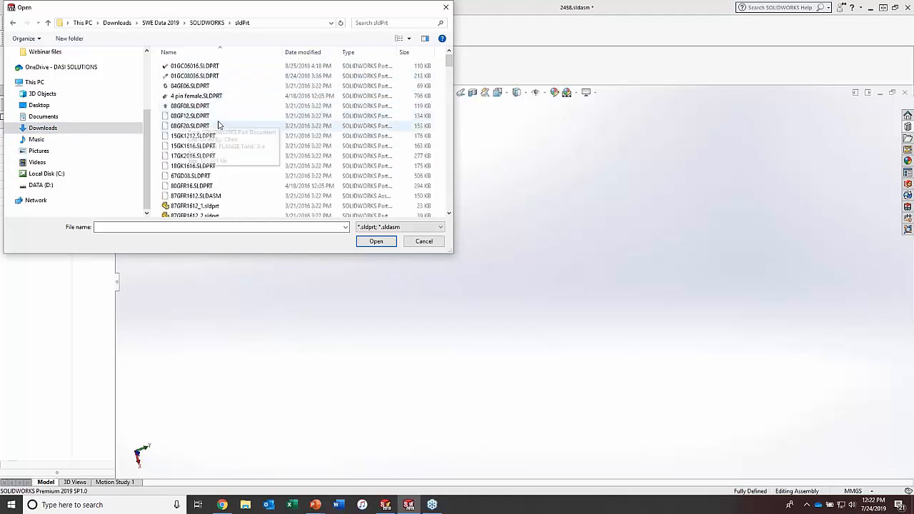
click(200, 97)
click(368, 242)
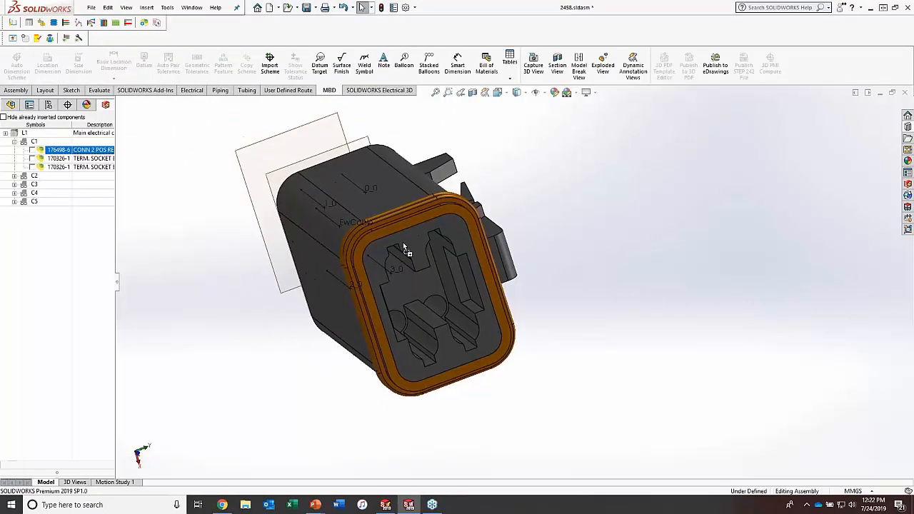
click(367, 277)
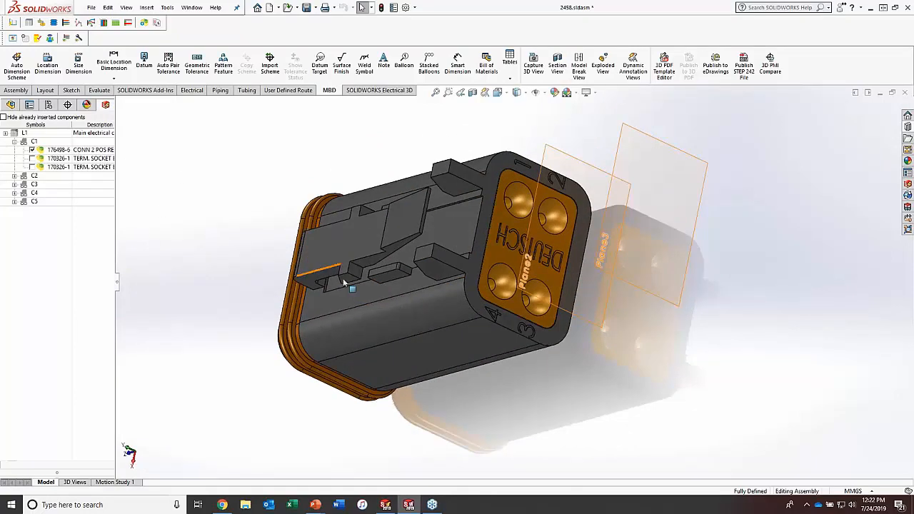
Step: Delete the inserted 4 pin female connector from the assembly
click(388, 310)
right_click(388, 310)
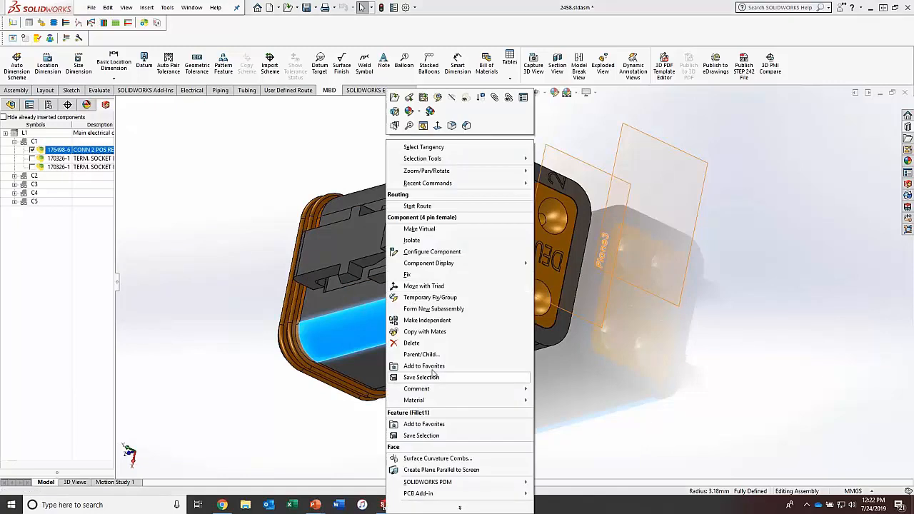
click(426, 344)
click(514, 207)
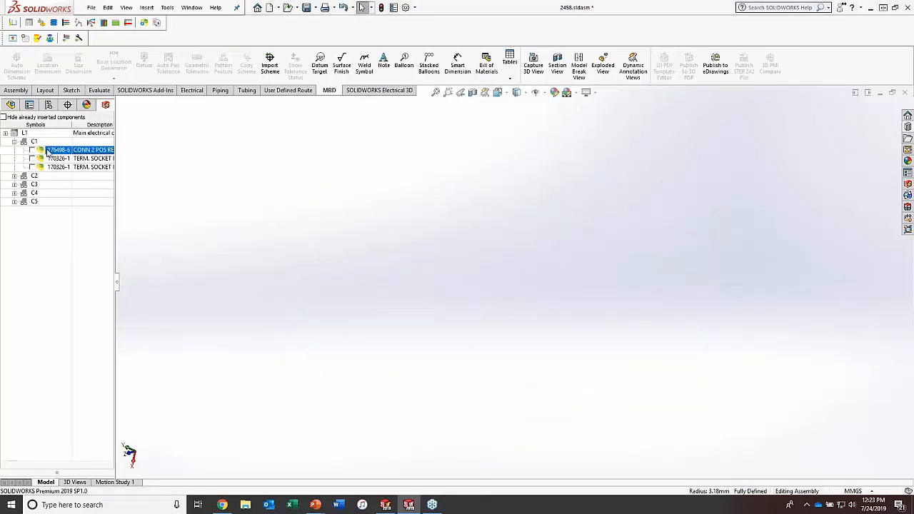
Step: Insert the associated model of C1's part 176498-6, saving all modified documents including the older-version 4 pin female part
right_click(73, 149)
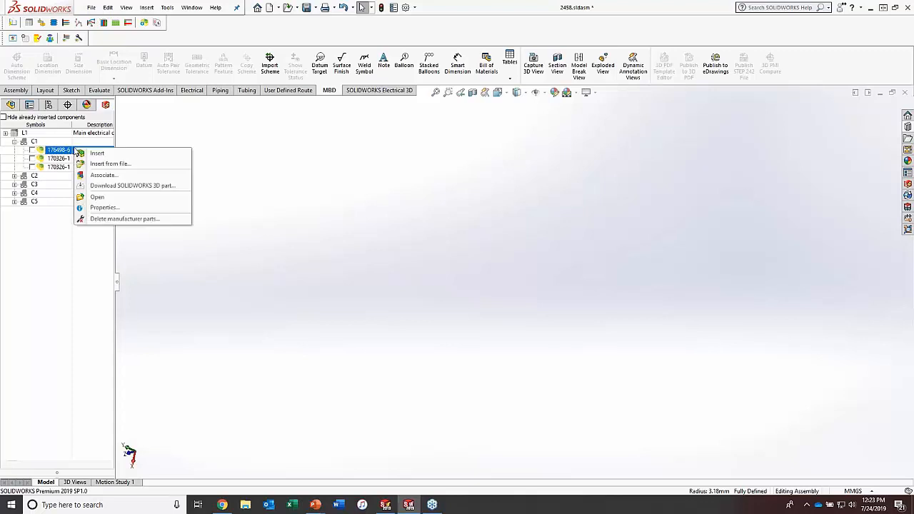
click(104, 154)
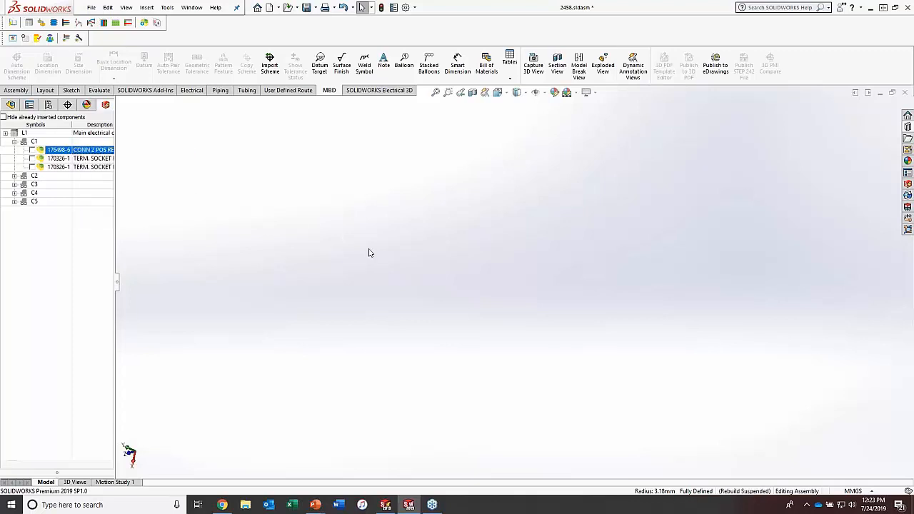
click(503, 250)
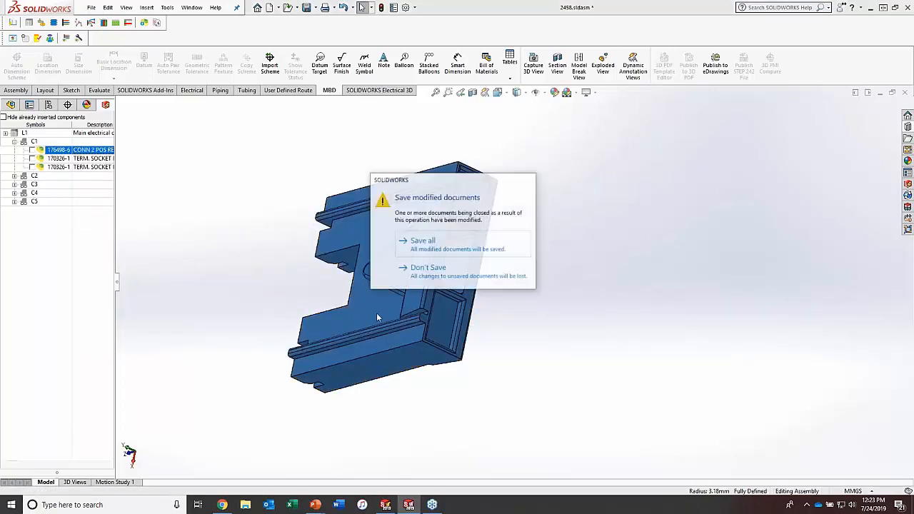
click(425, 249)
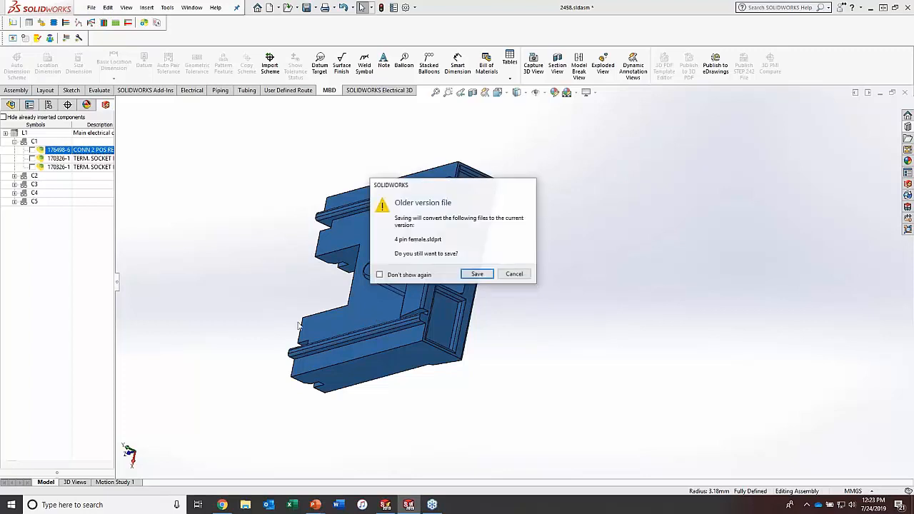
click(477, 274)
Step: Display the routing point markers on the inserted C1 connector and inspect their positions relative to the body
middle_drag(383, 300, 379, 321)
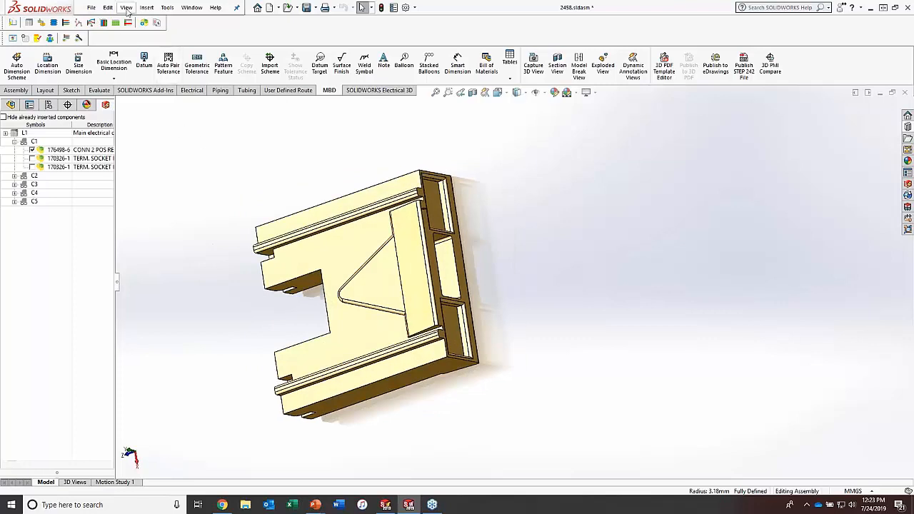
click(126, 8)
mouse_move(164, 88)
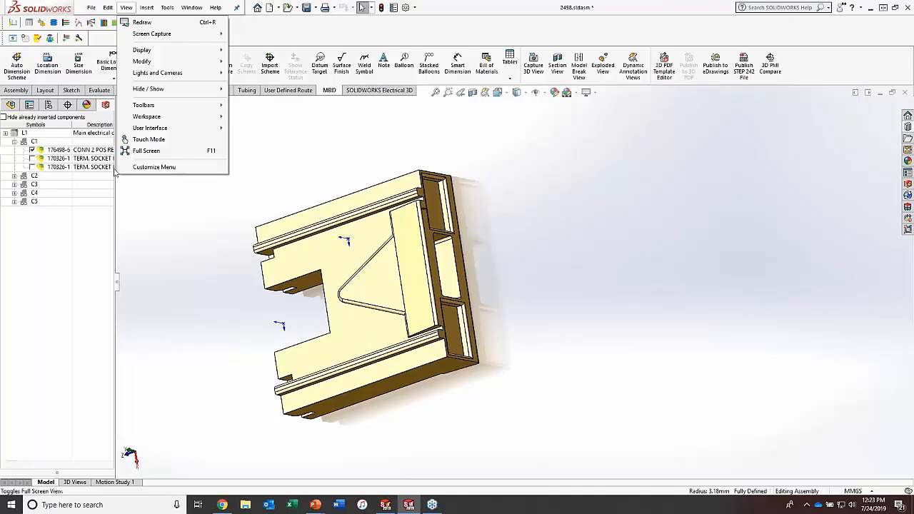
click(160, 245)
middle_drag(379, 249, 463, 171)
middle_drag(394, 194, 342, 207)
click(32, 149)
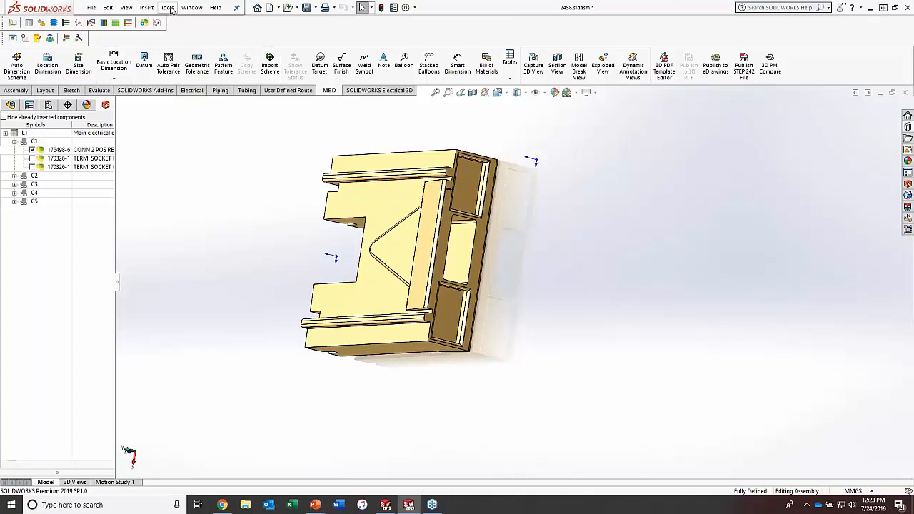
Step: Launch the Electrical Component Wizard, accepting the messages about another session and the active assembly document
click(374, 93)
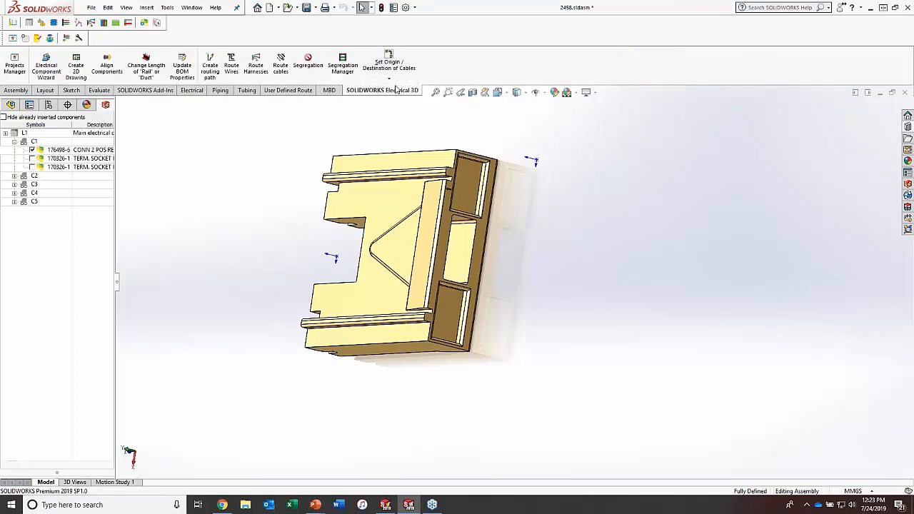
click(46, 69)
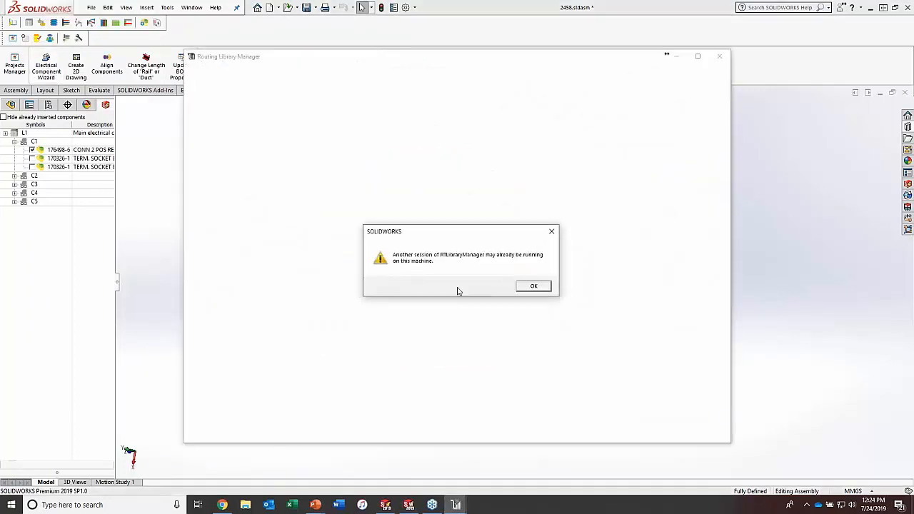
click(542, 288)
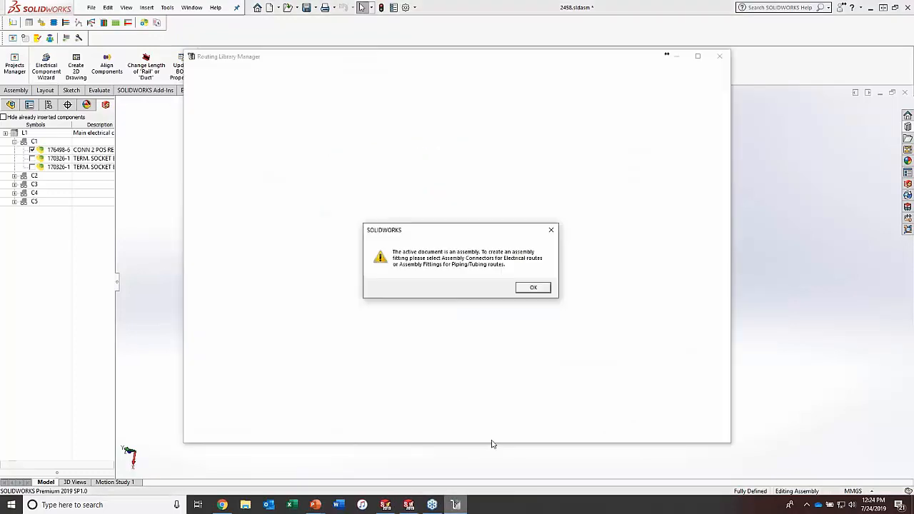
click(532, 287)
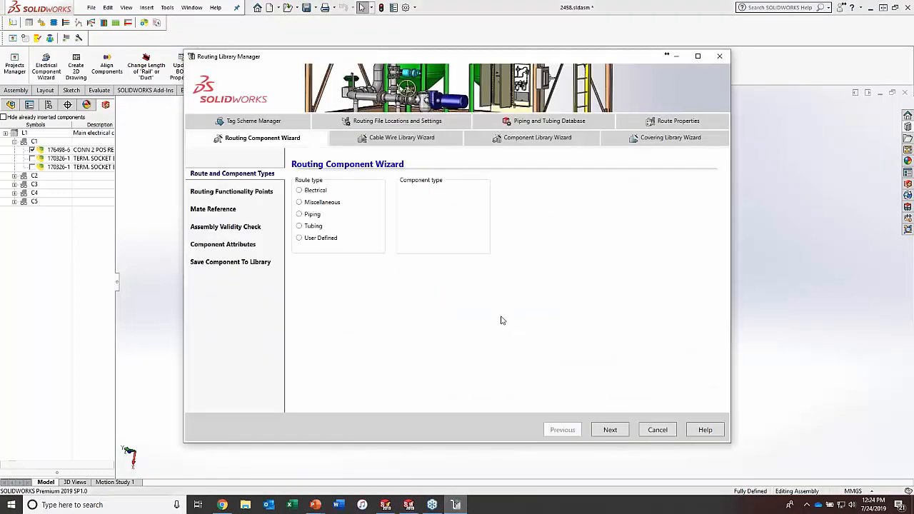
click(299, 190)
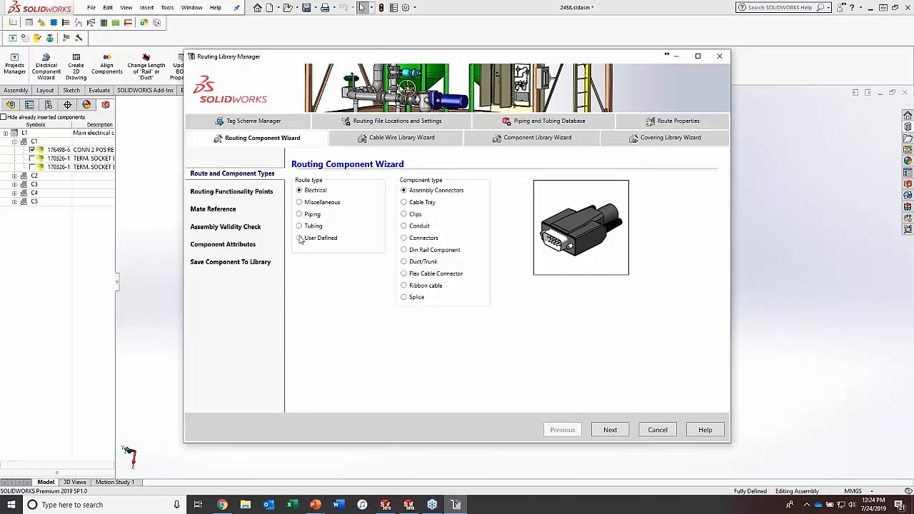
click(404, 239)
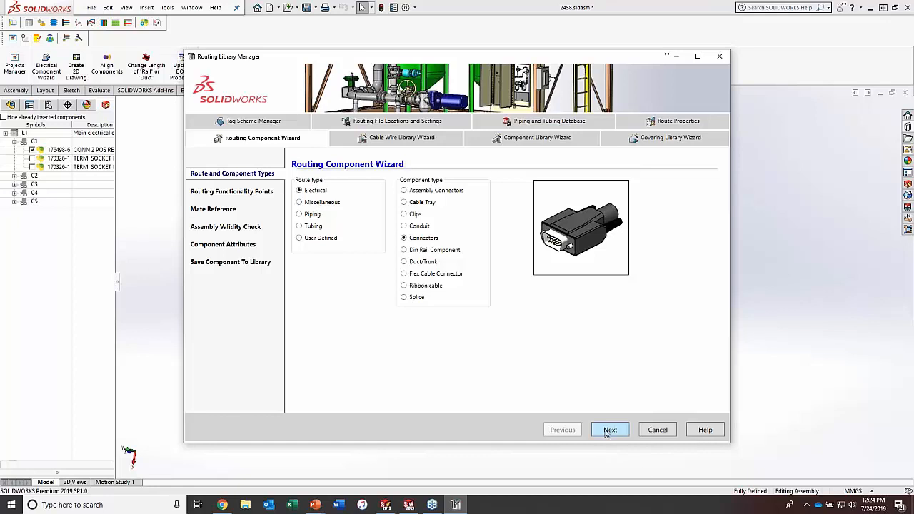
click(250, 194)
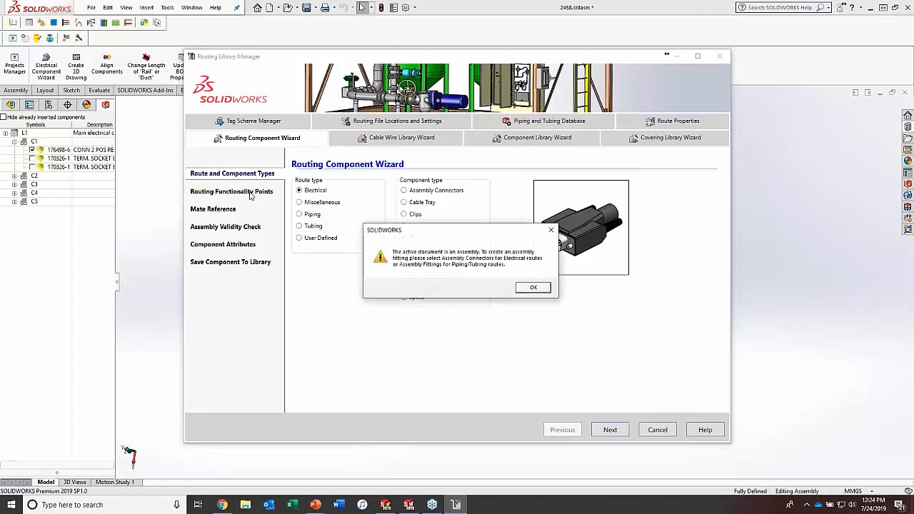
click(534, 287)
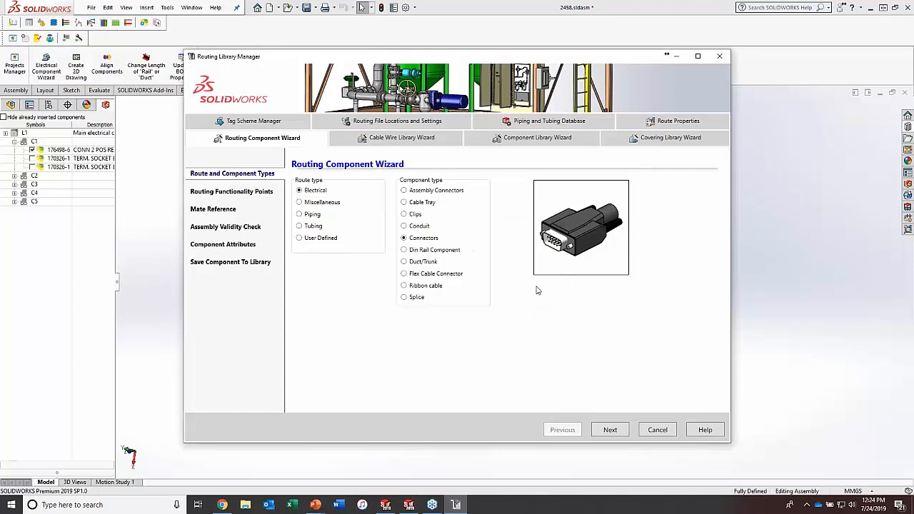
click(657, 430)
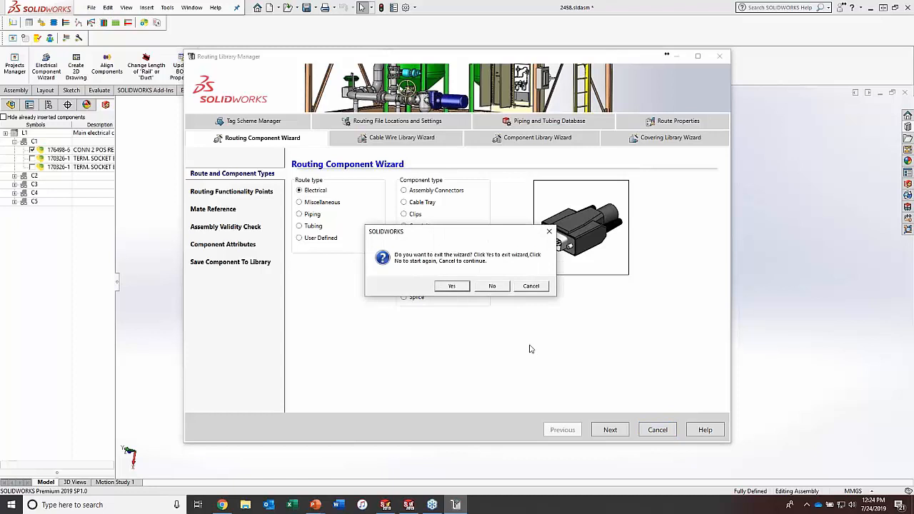
click(452, 286)
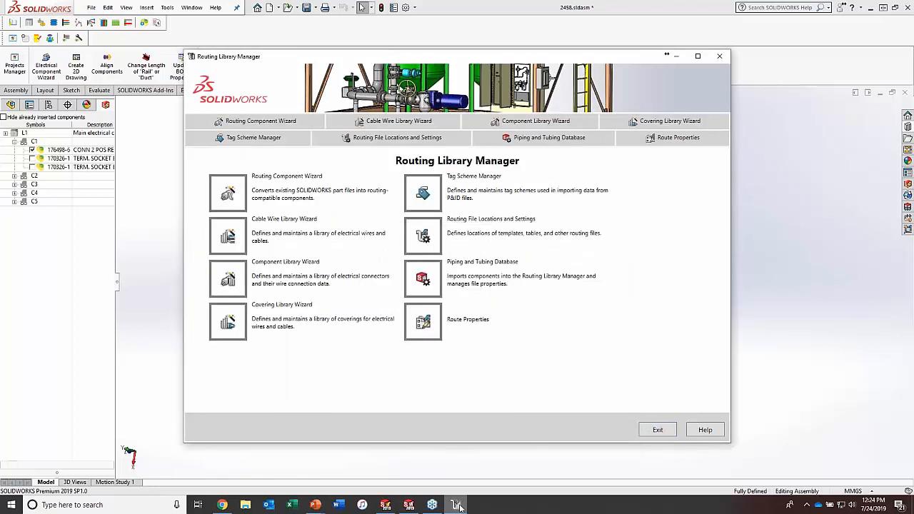
click(660, 430)
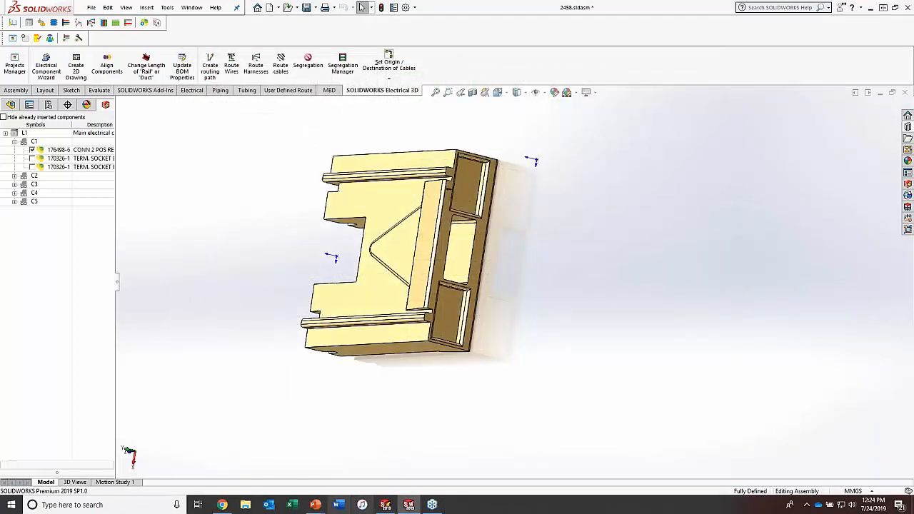
Step: Open the inserted C1 connector's part file and inspect its 0_0, 1_0 and EwCable points relative to the body
click(397, 305)
right_click(397, 305)
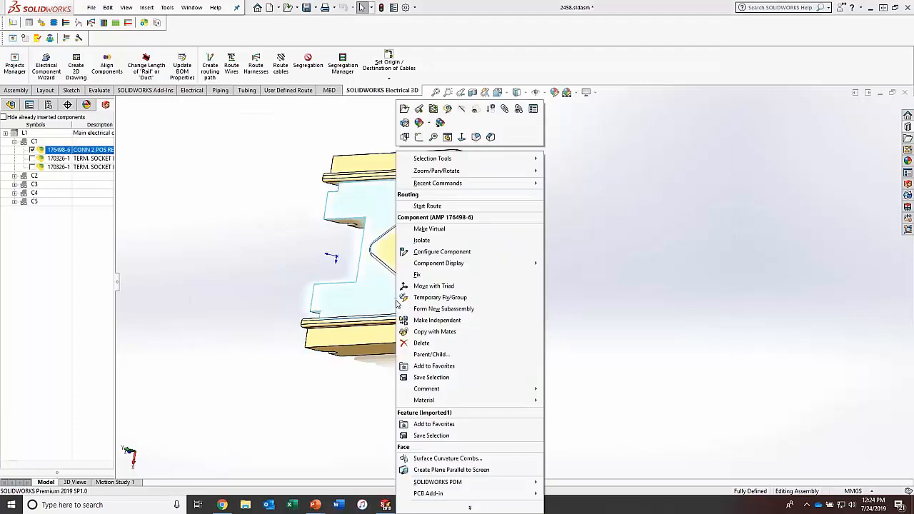
click(404, 111)
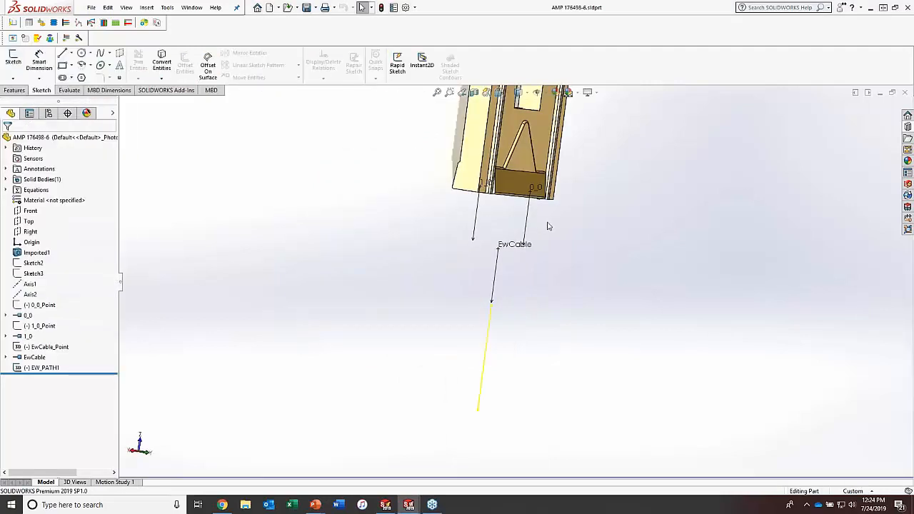
middle_drag(522, 267, 493, 255)
scroll(493, 256, down, 1)
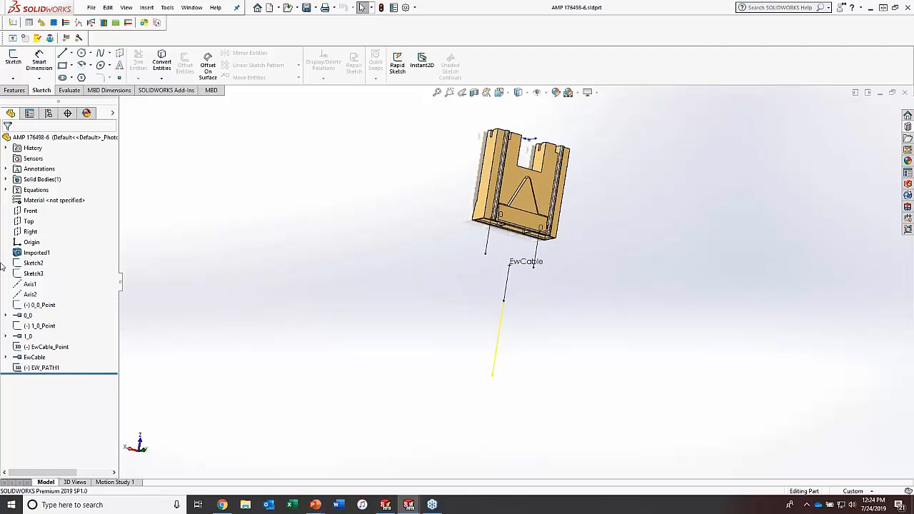
middle_drag(523, 214, 514, 244)
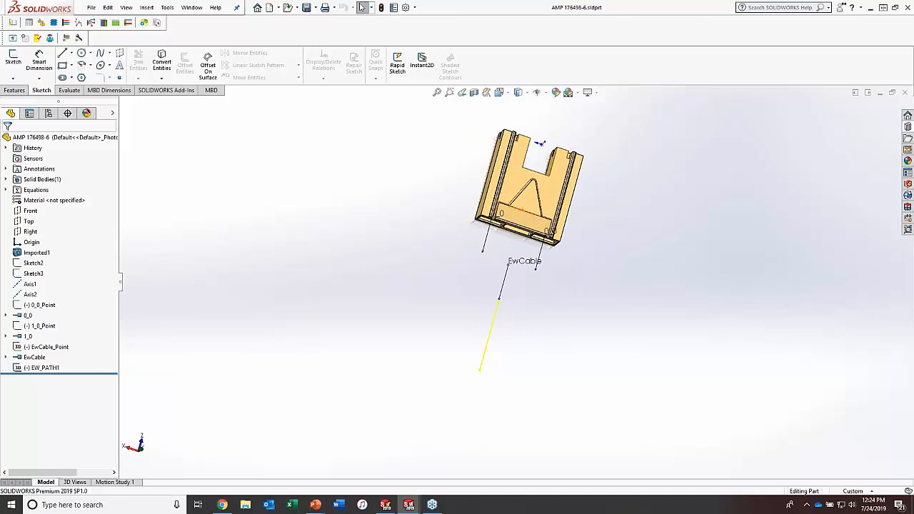
scroll(512, 198, down, 4)
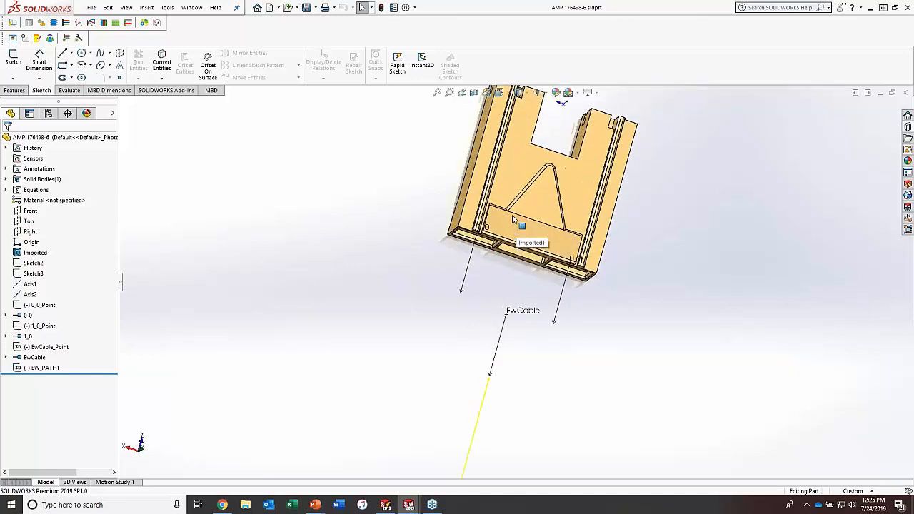
middle_drag(511, 238, 516, 213)
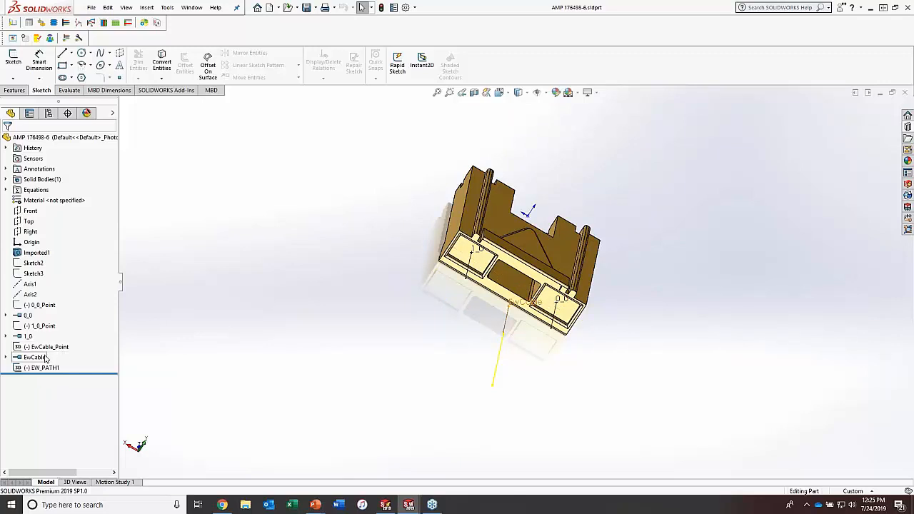
Step: Review the part's routing functionality points in the Electrical Component Wizard, choosing CPoint from manufacturer part, and exit without adding points
click(168, 10)
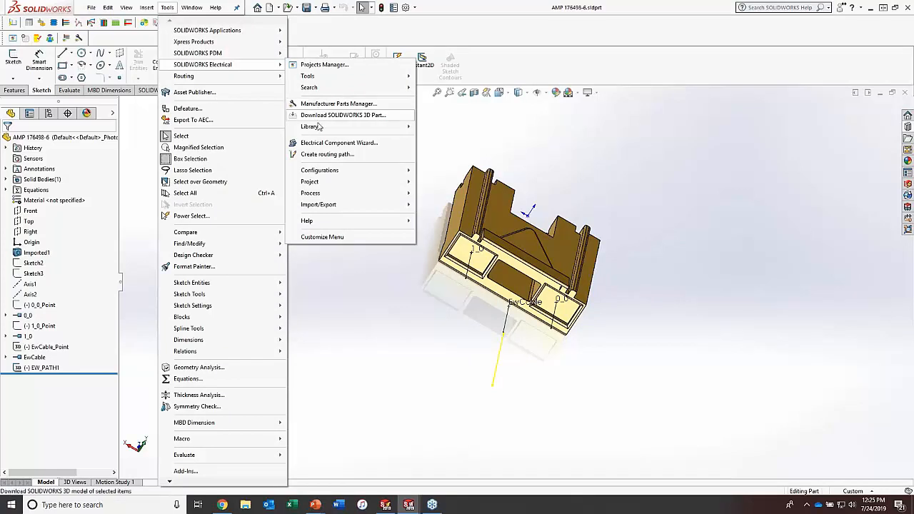
click(320, 143)
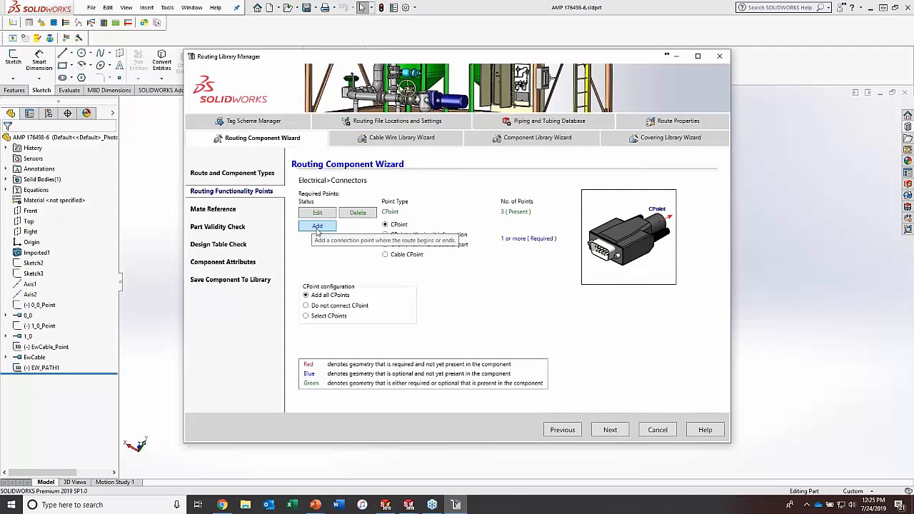
click(386, 245)
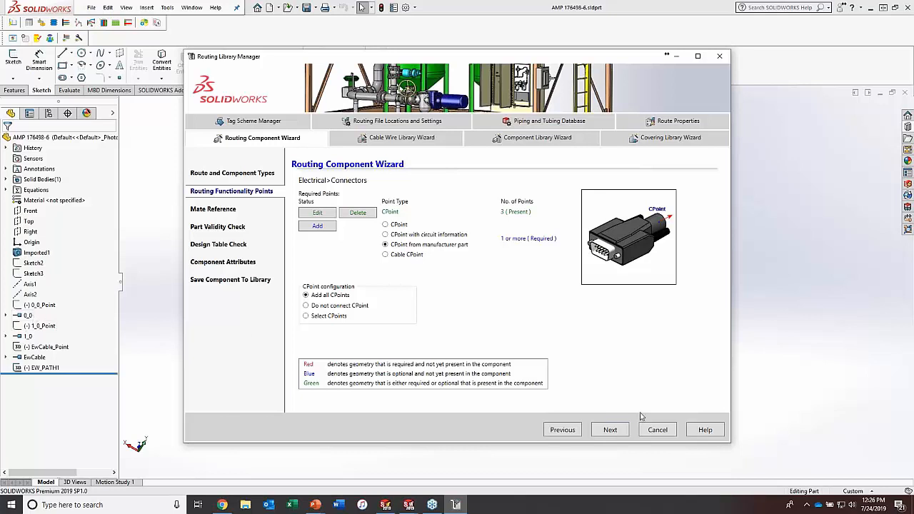
click(657, 432)
click(451, 287)
click(657, 430)
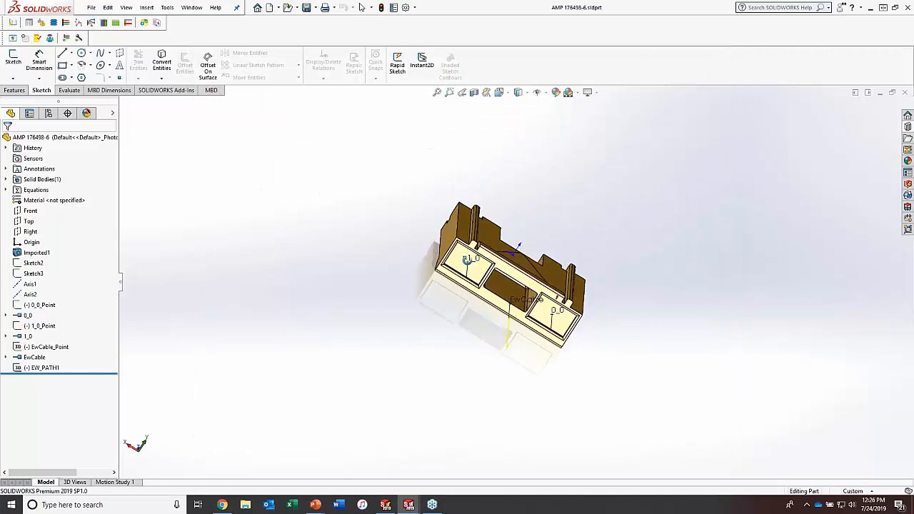
Step: Compare the connector's routing points with C1's manufacturer parts and circuits in the component properties in SOLIDWORKS Electrical
scroll(468, 260, down, 2)
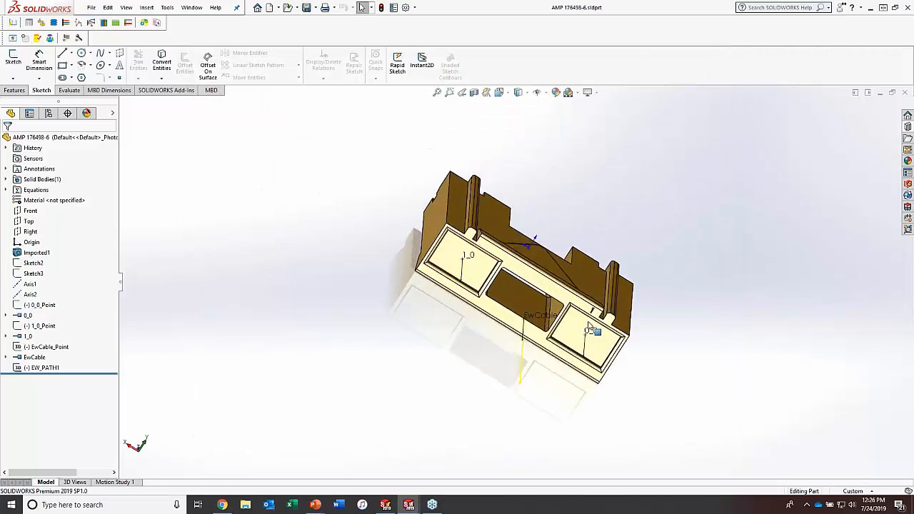
middle_drag(564, 325, 543, 361)
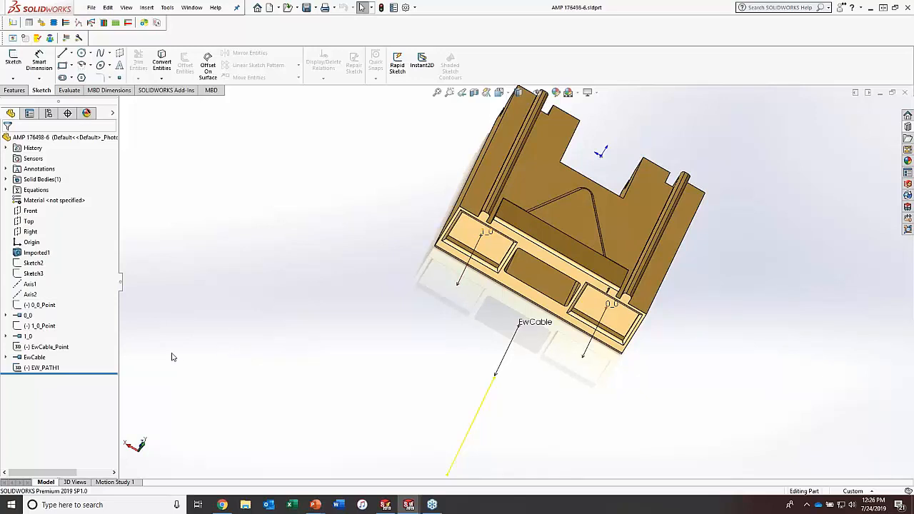
click(384, 505)
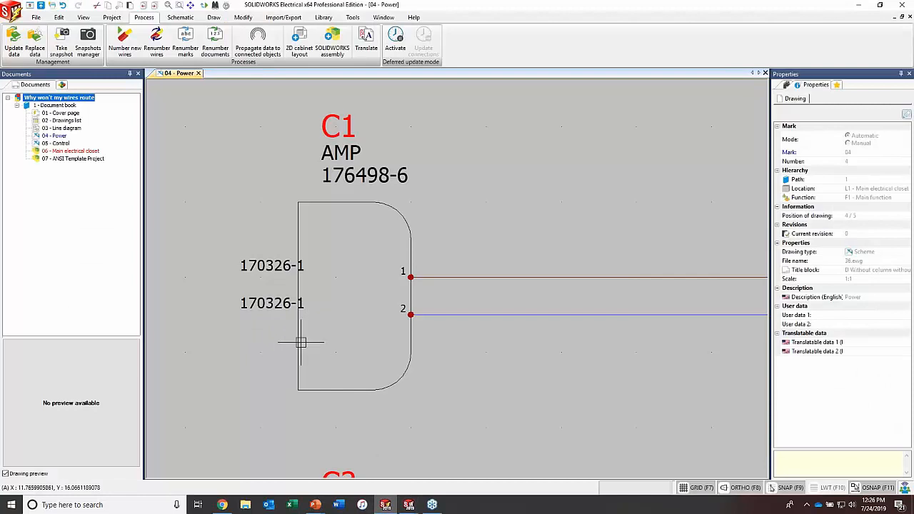
click(300, 343)
right_click(300, 343)
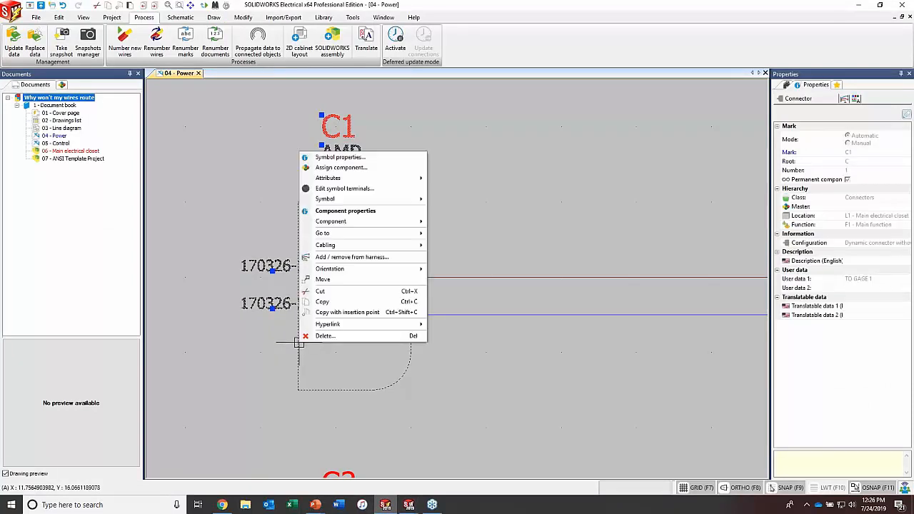
click(356, 211)
click(300, 126)
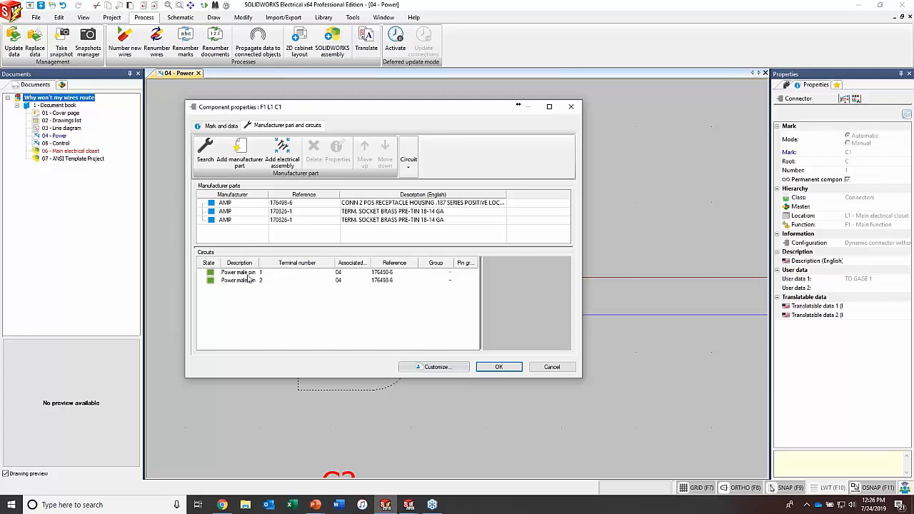
click(499, 367)
click(858, 6)
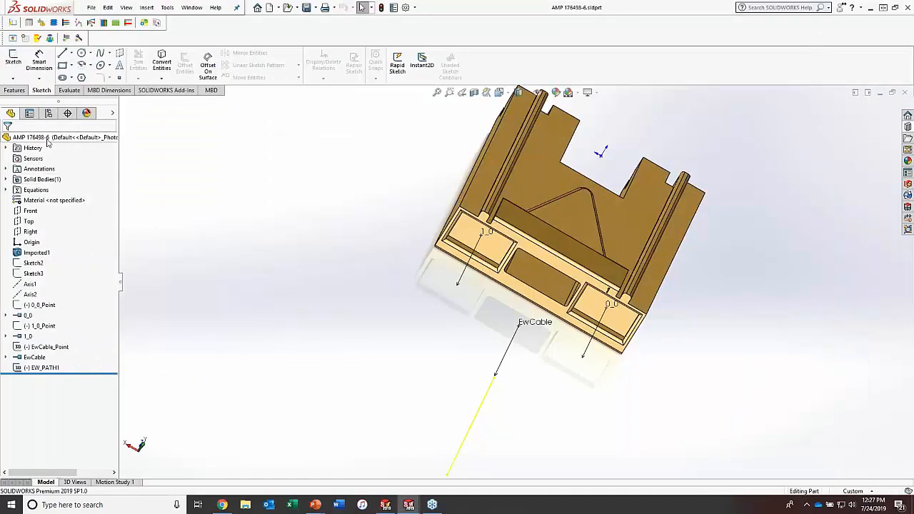
Step: Close the connector part and return to the cabinet assembly, displaying its feature tree
right_click(44, 140)
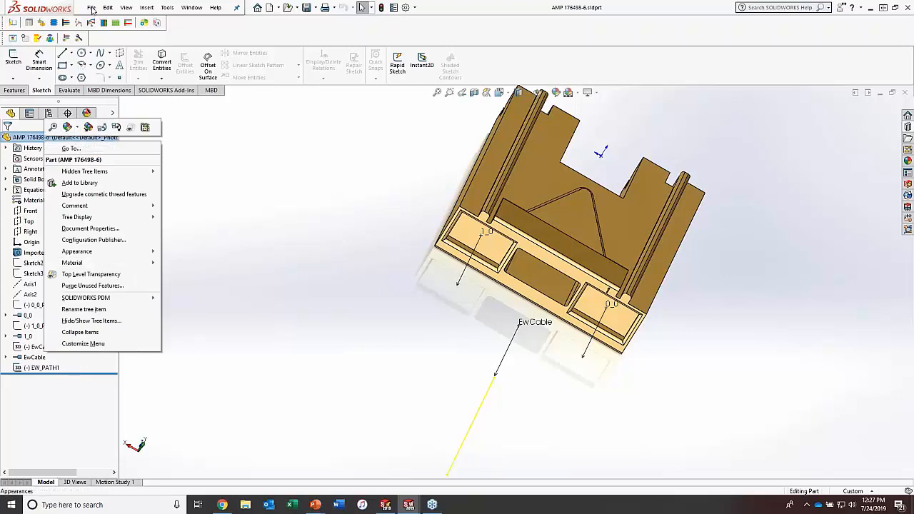
click(91, 8)
key(Escape)
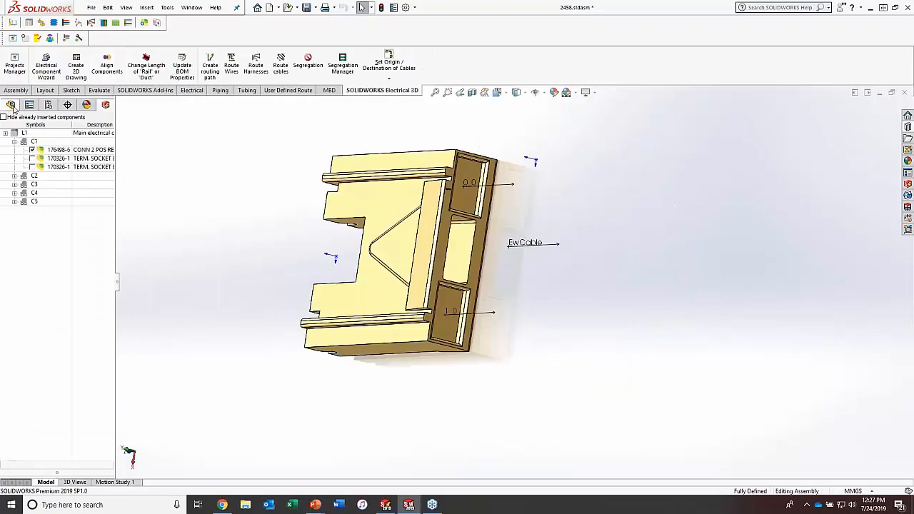
click(12, 106)
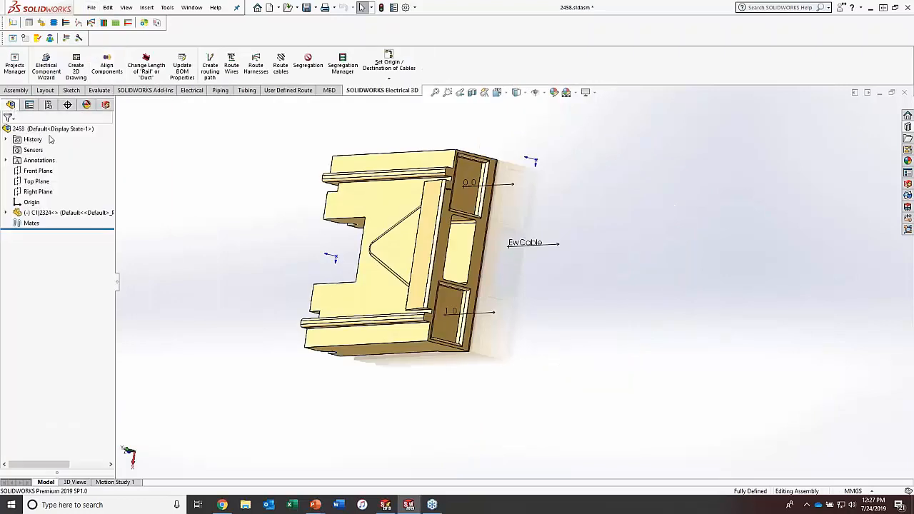
Step: Insert the associated model of C2's two-position connector part, placing it just above the C1 connector in the assembly
middle_drag(420, 286, 381, 317)
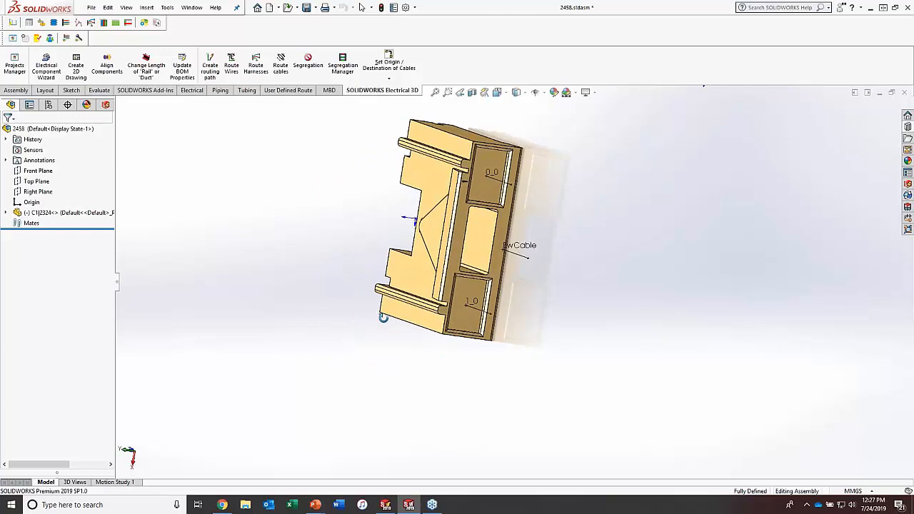
click(411, 275)
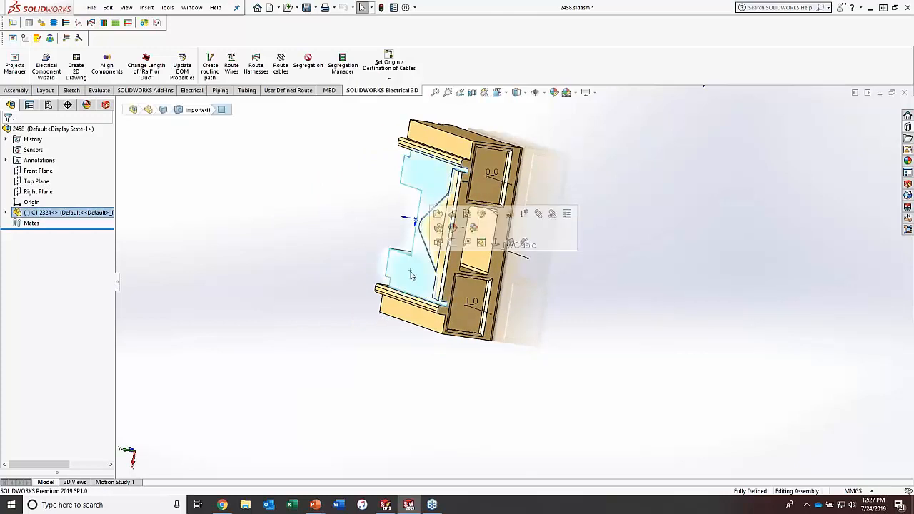
key(space)
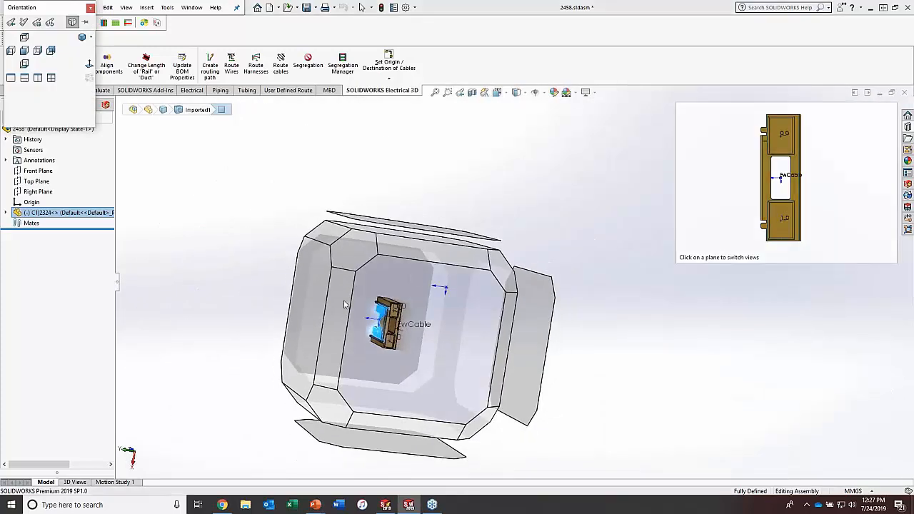
click(313, 302)
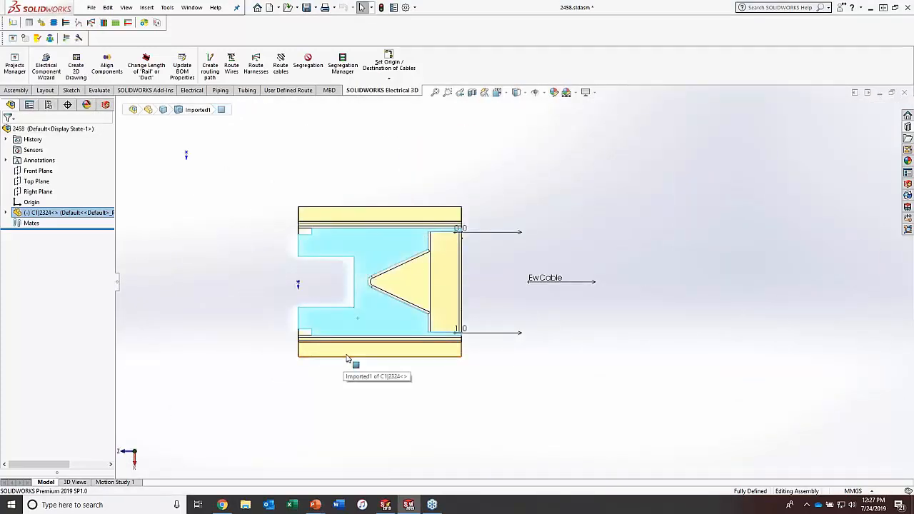
scroll(346, 358, down, 4)
scroll(350, 357, up, 6)
scroll(507, 311, up, 4)
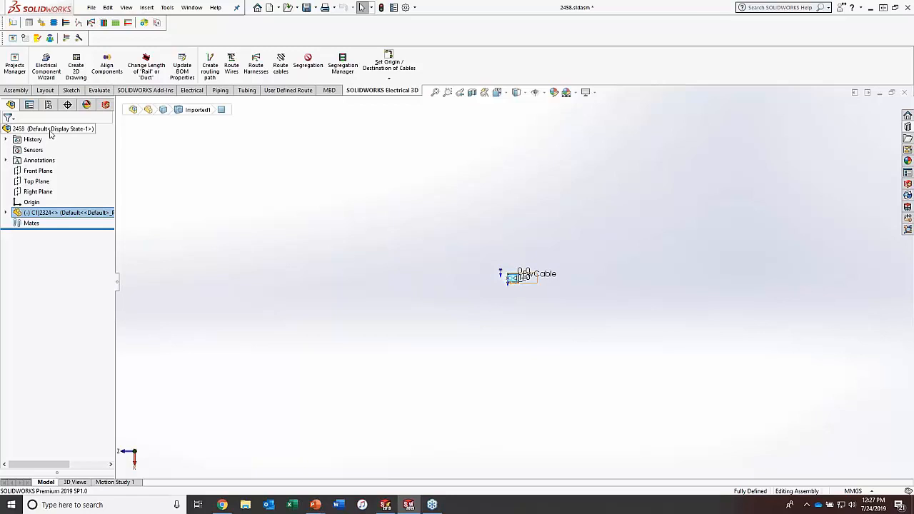
click(105, 106)
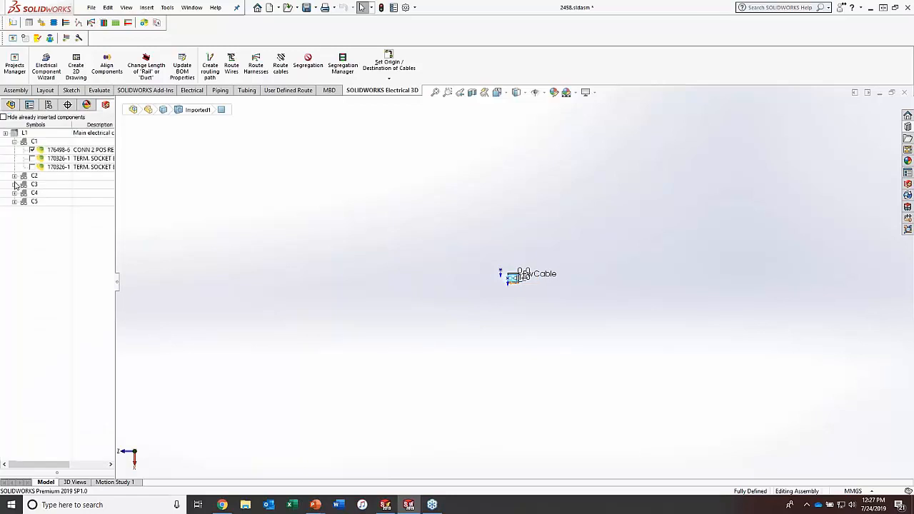
right_click(50, 185)
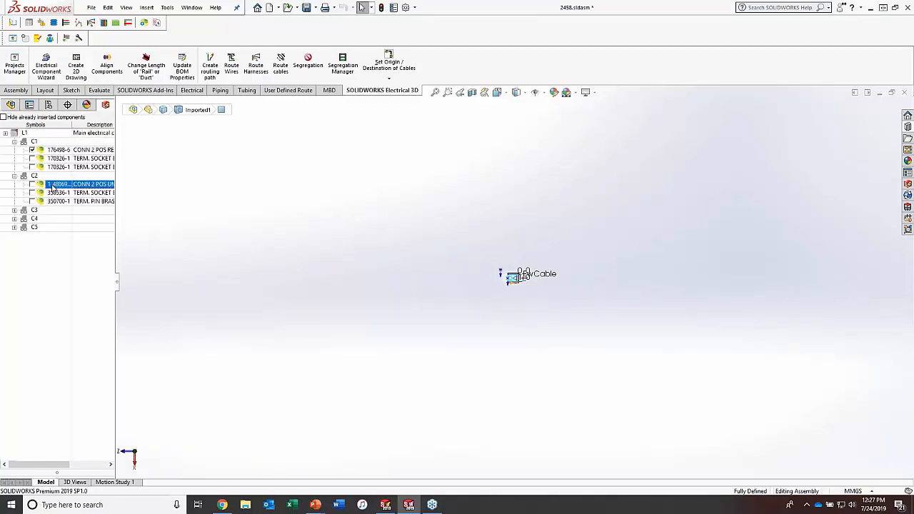
click(91, 194)
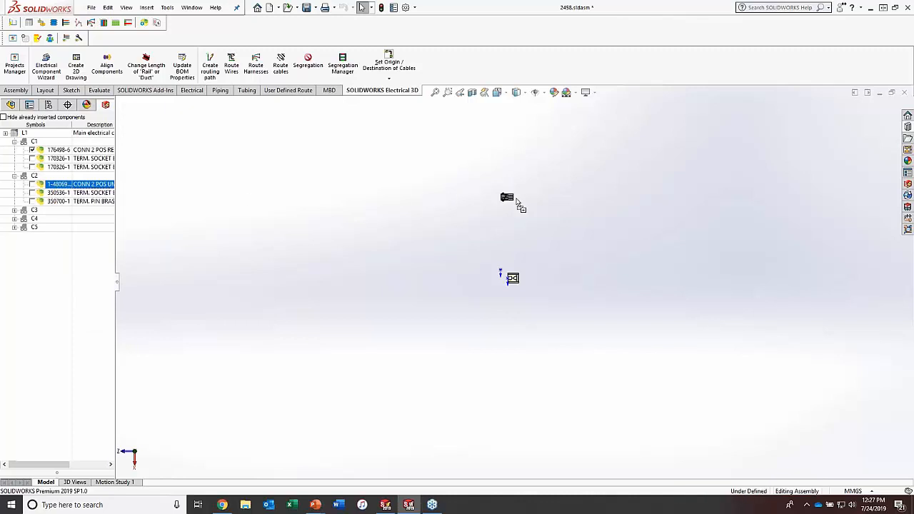
click(521, 217)
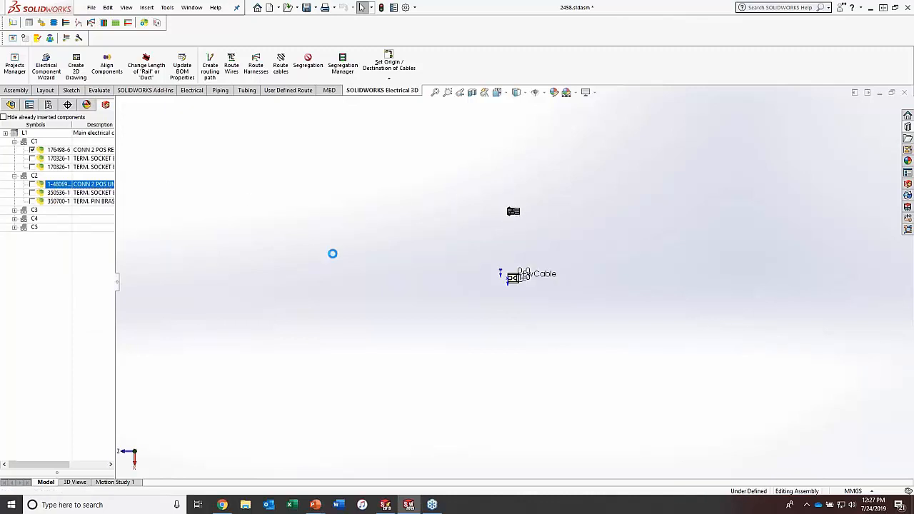
Step: Insert the associated model of C3's two-position connector part, placing it above the C2 connector in the assembly
click(13, 210)
click(54, 218)
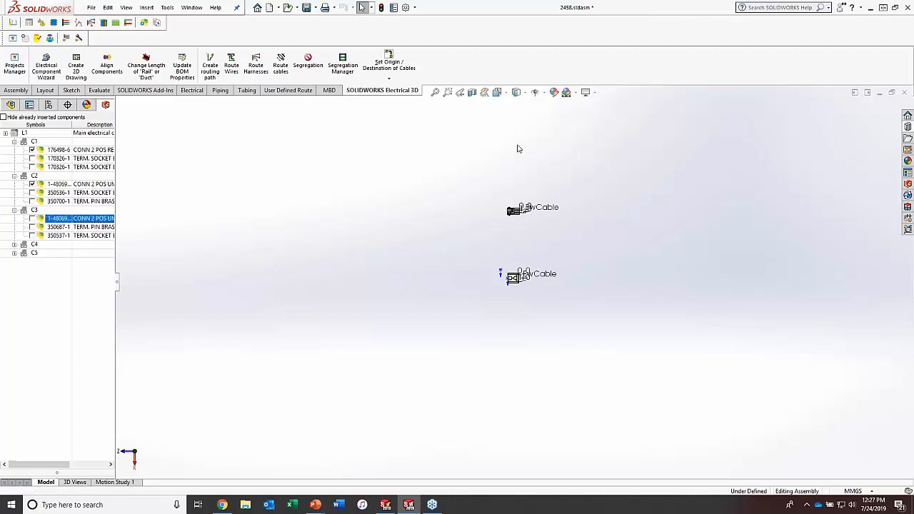
right_click(103, 218)
click(125, 223)
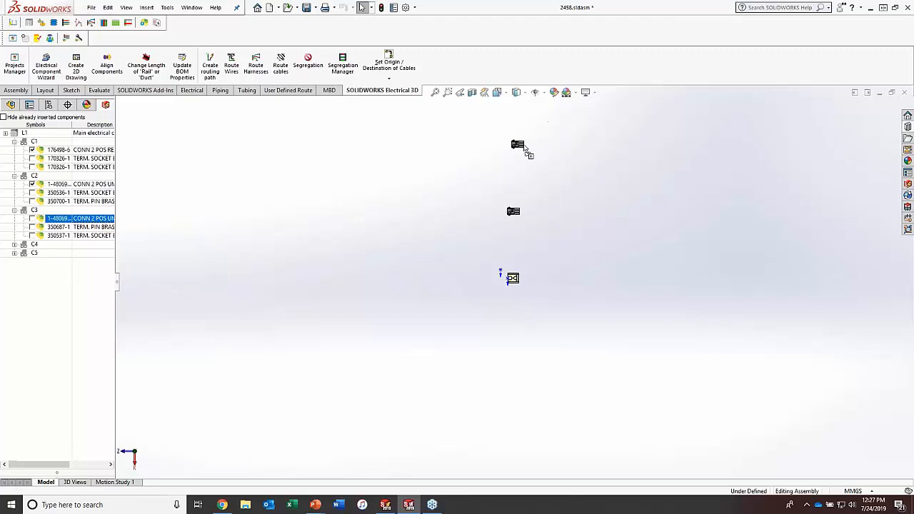
click(518, 146)
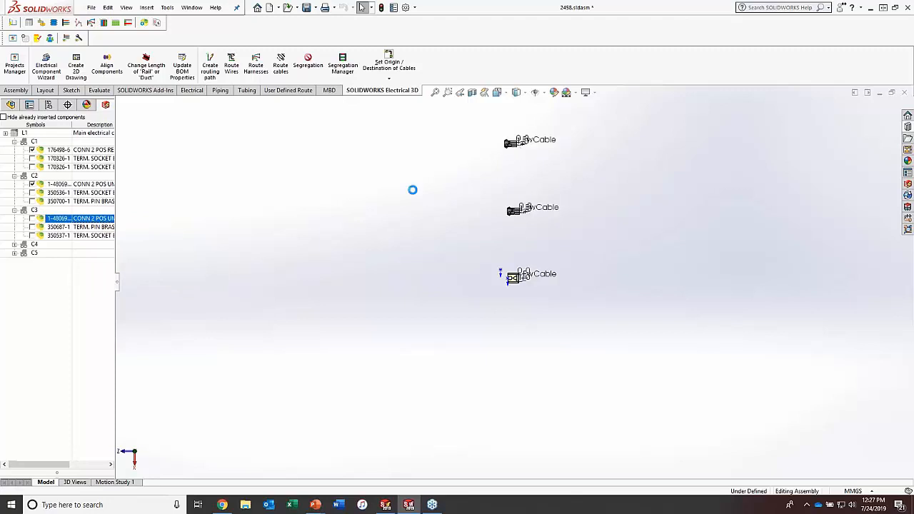
Step: Insert the associated model of C4's 12-position connector part, placing it well to the right of the C2 connector
click(15, 244)
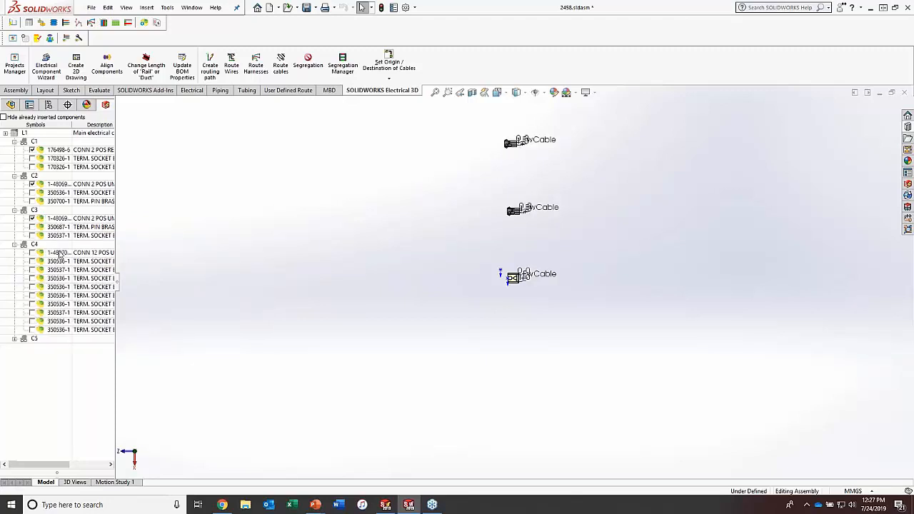
right_click(62, 254)
click(100, 257)
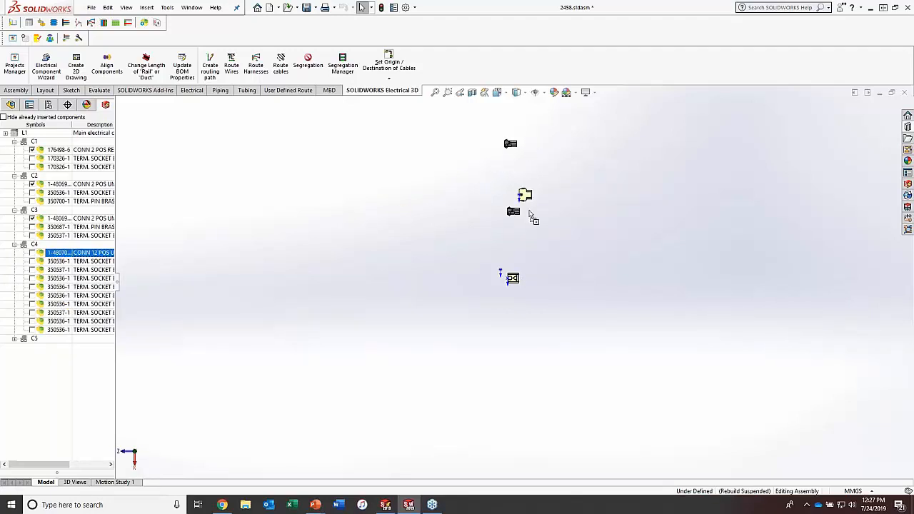
click(710, 220)
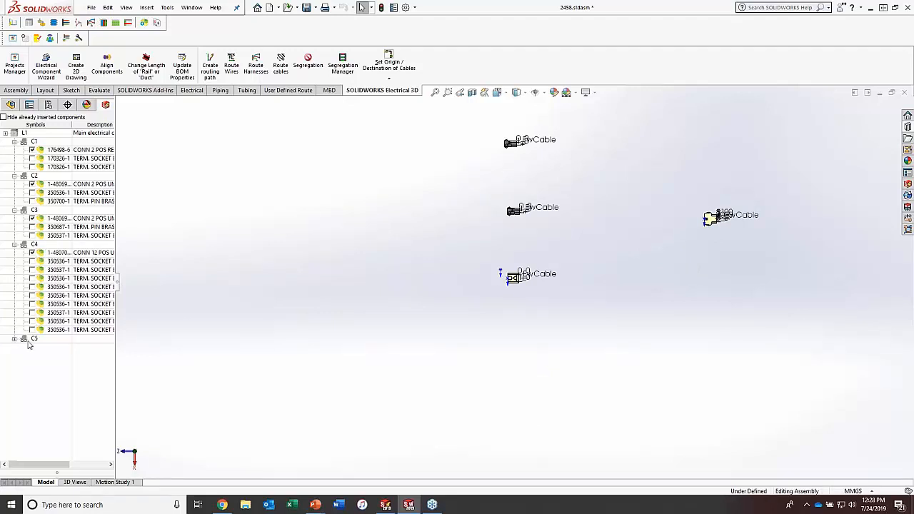
Step: Insert the associated model of C5's two-position connector part, placing it below the C1 connector
click(15, 339)
click(49, 346)
right_click(47, 346)
click(78, 354)
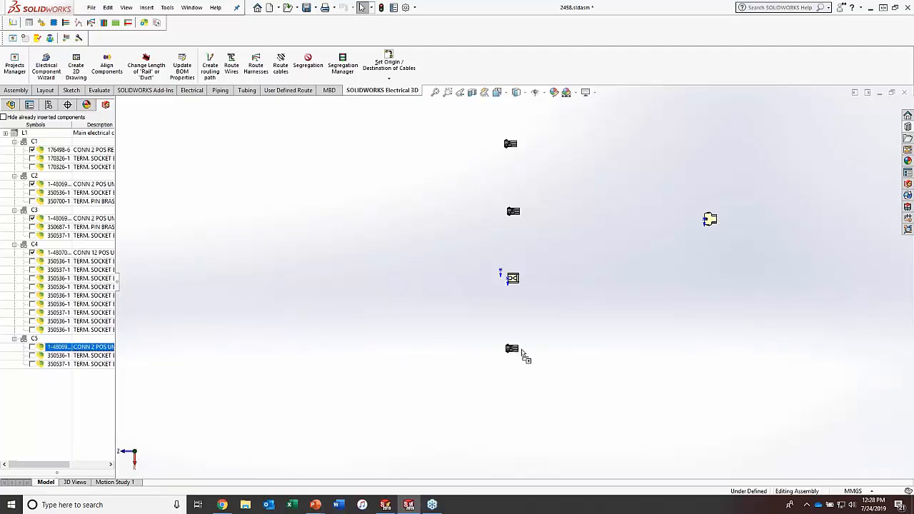
click(511, 345)
Step: Examine the placed C1 and C2 connectors and their cable connection points up close
scroll(542, 204, down, 5)
middle_drag(500, 270, 486, 271)
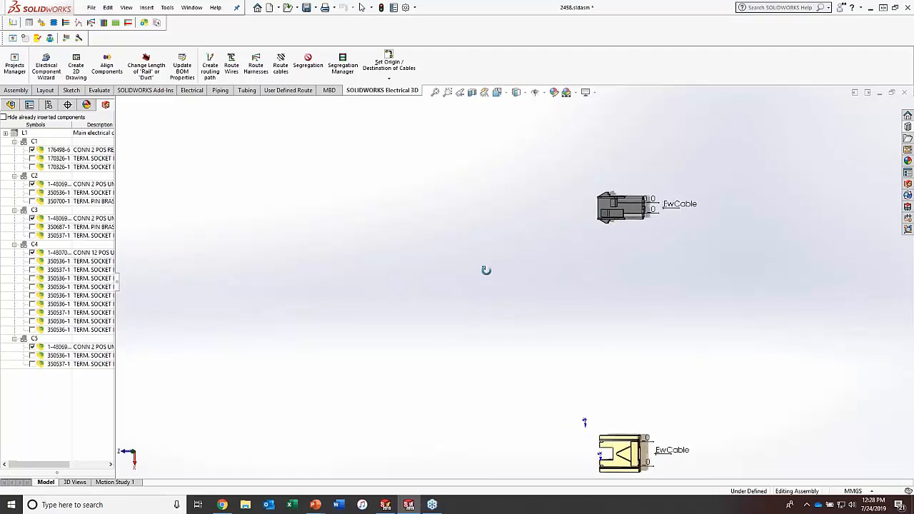
middle_drag(636, 240, 631, 242)
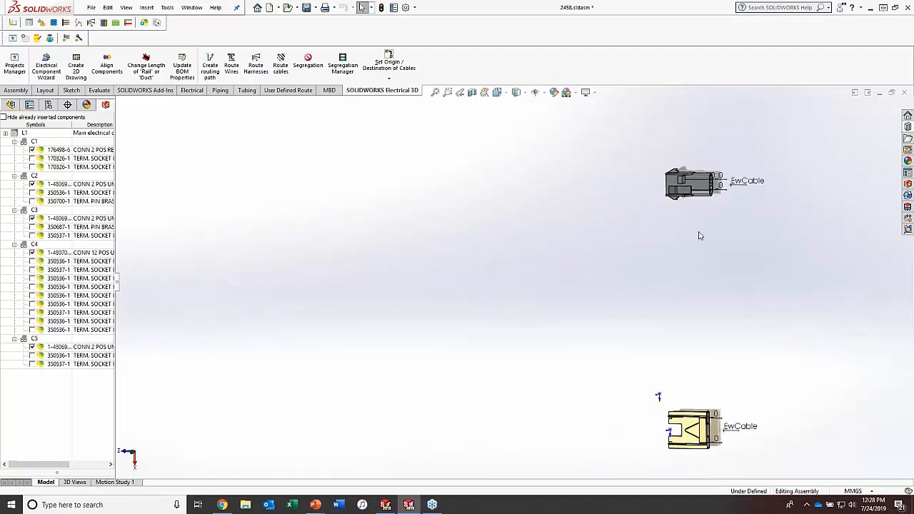
drag(715, 217, 689, 227)
middle_drag(716, 203, 746, 229)
scroll(715, 183, down, 2)
scroll(697, 230, down, 3)
scroll(736, 254, up, 5)
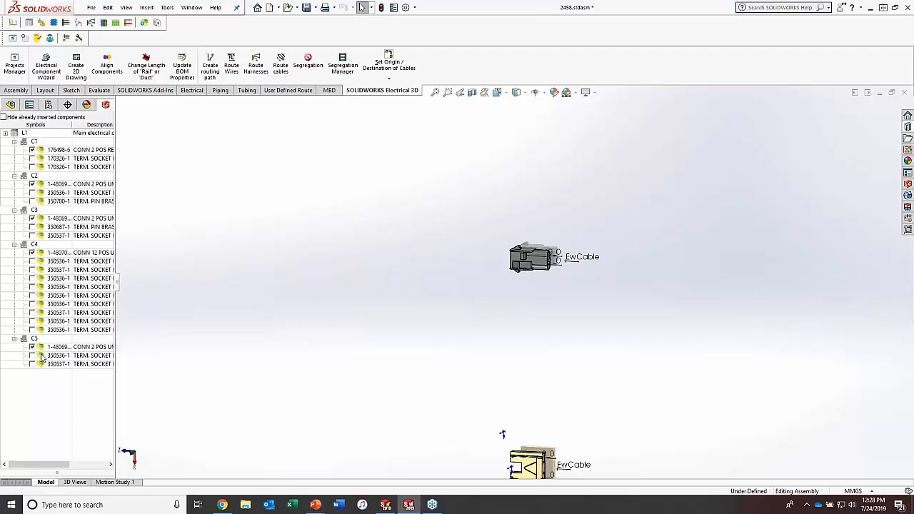
Step: Review the component associations in the assembly's feature tree, consult the 3D Model slide in PowerPoint, and return to SOLIDWORKS
click(7, 107)
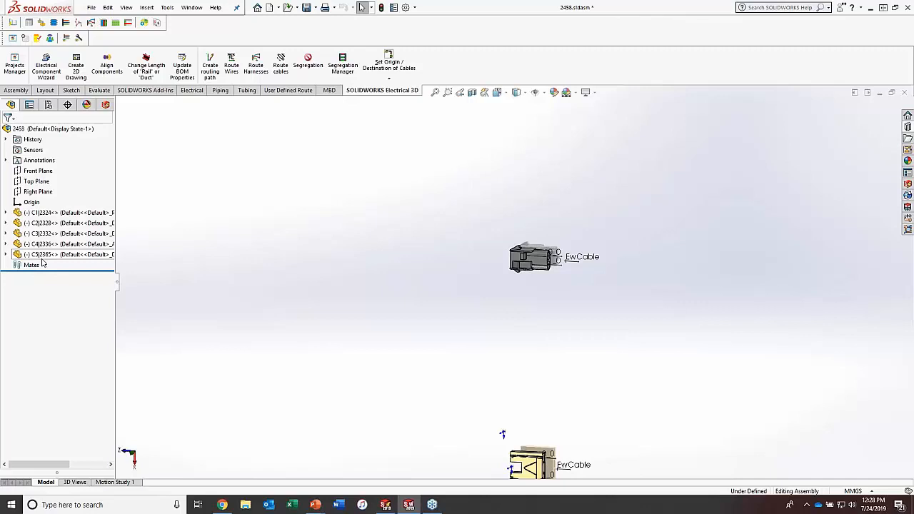
key(alt+Tab)
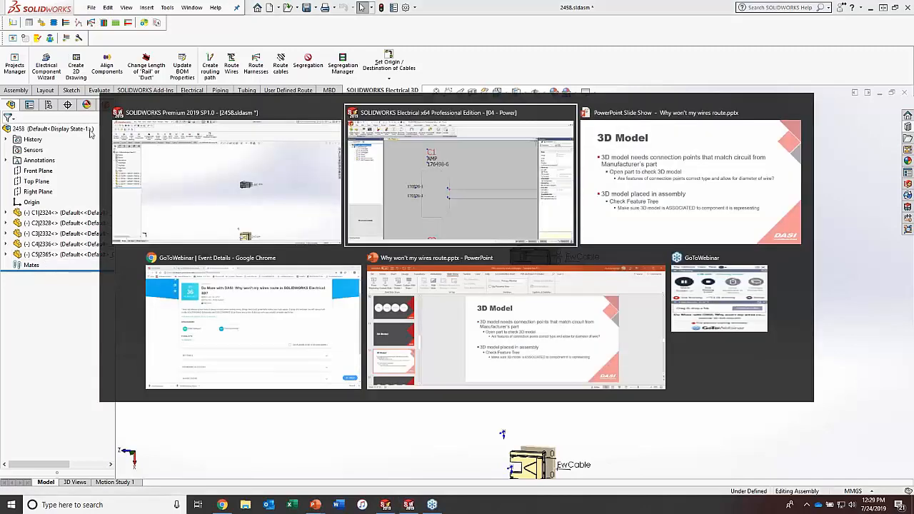
key(alt+Tab)
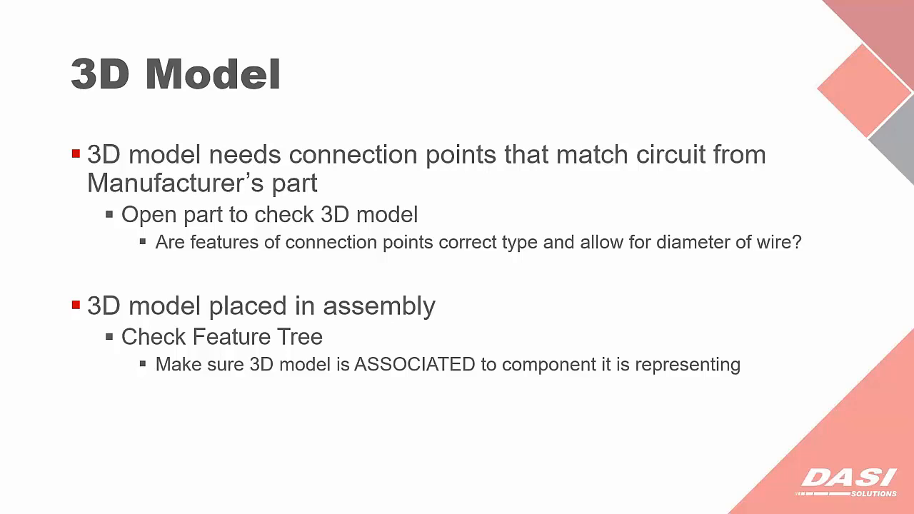
key(alt+Tab)
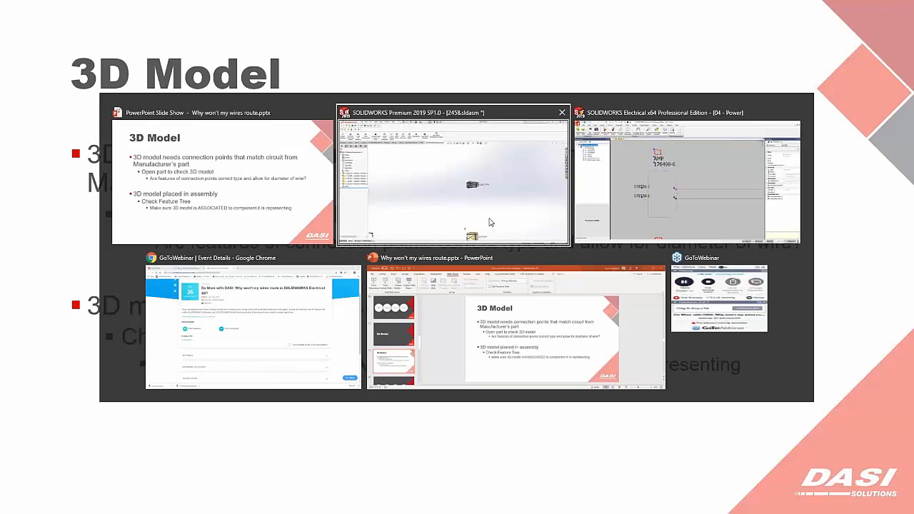
click(441, 224)
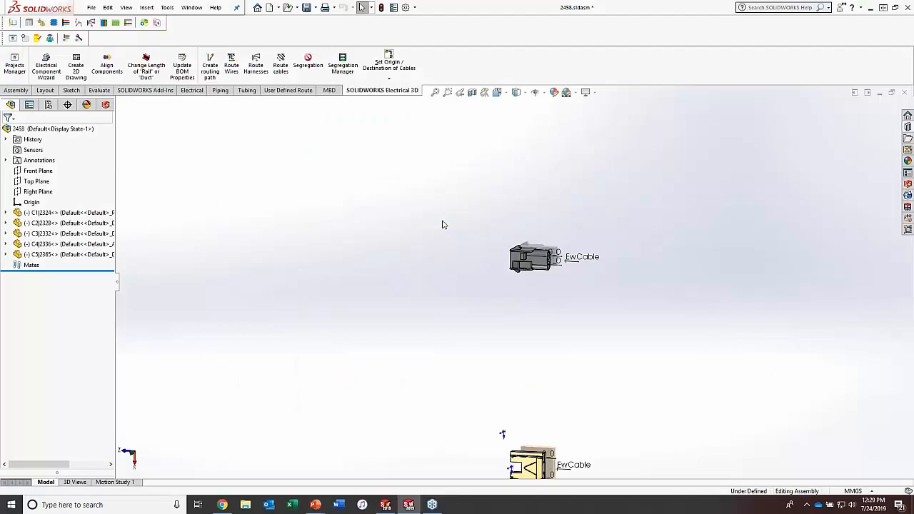
Step: Open the C1 connector part from the assembly without running feature recognition, and view its connection points
click(554, 466)
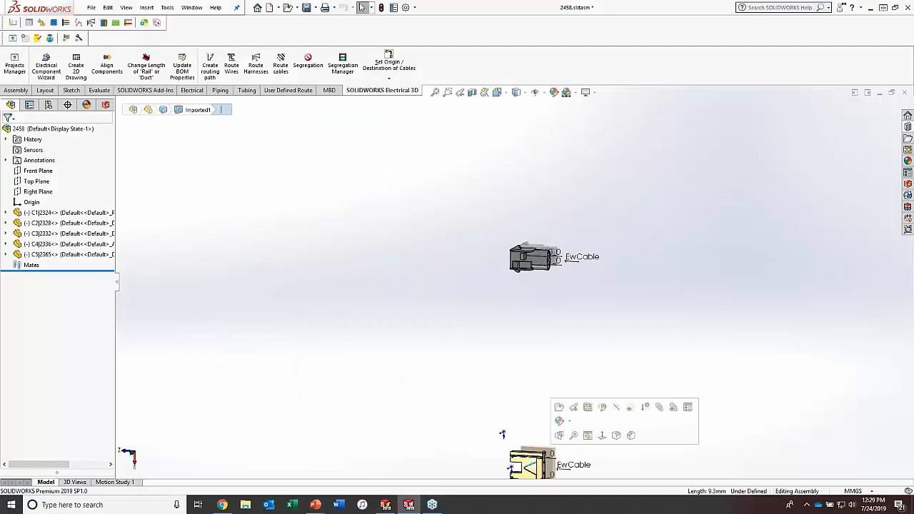
click(559, 406)
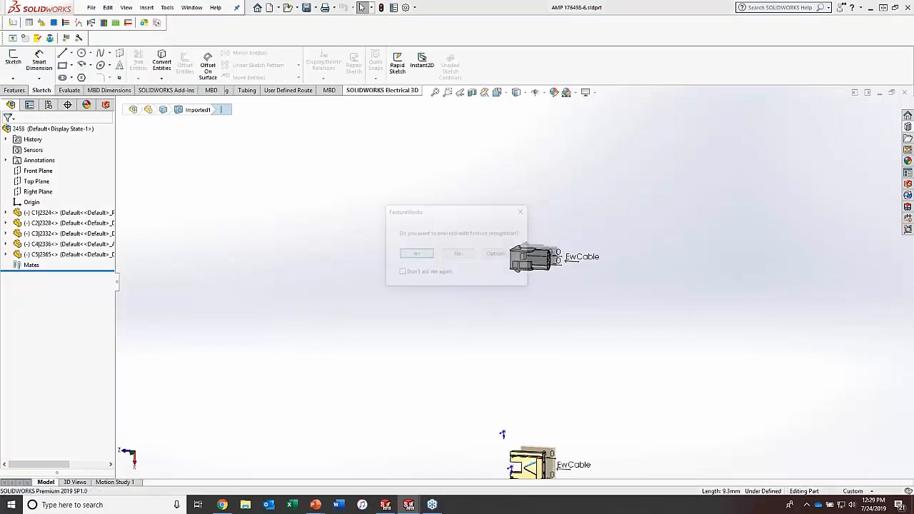
click(457, 255)
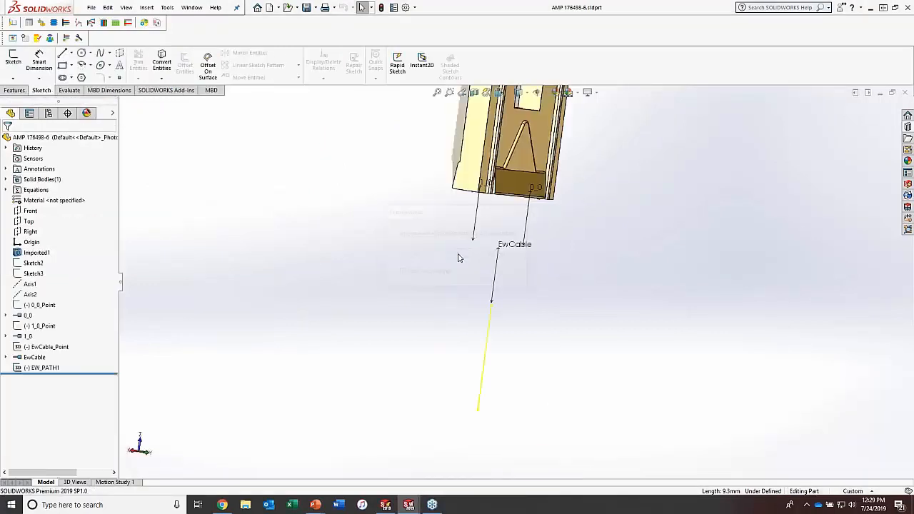
middle_drag(495, 228, 530, 168)
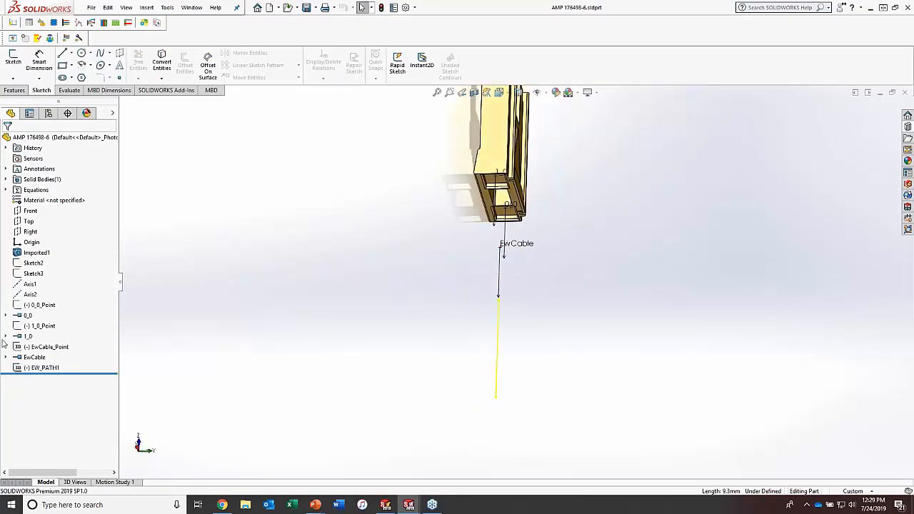
Step: Inspect the type, diameter and pin parameters of the 0_0 connection point feature, and exit without changes
click(29, 315)
right_click(30, 319)
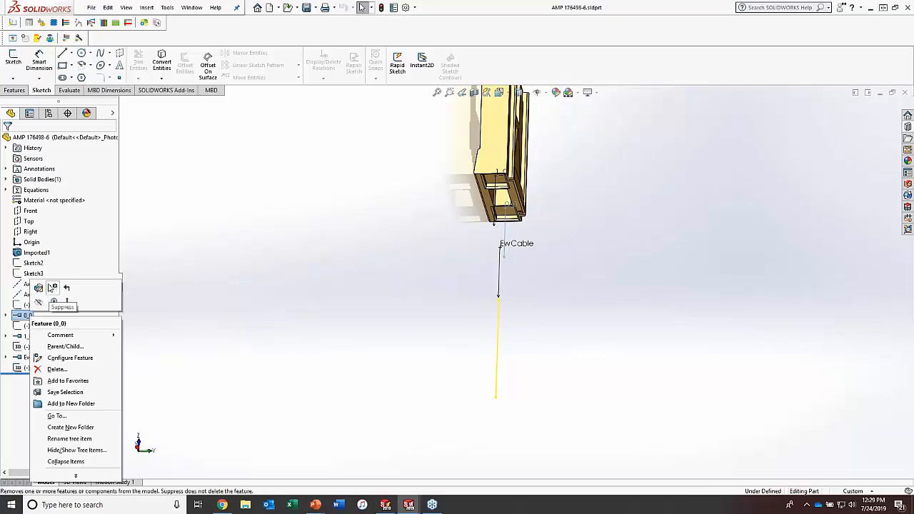
click(39, 291)
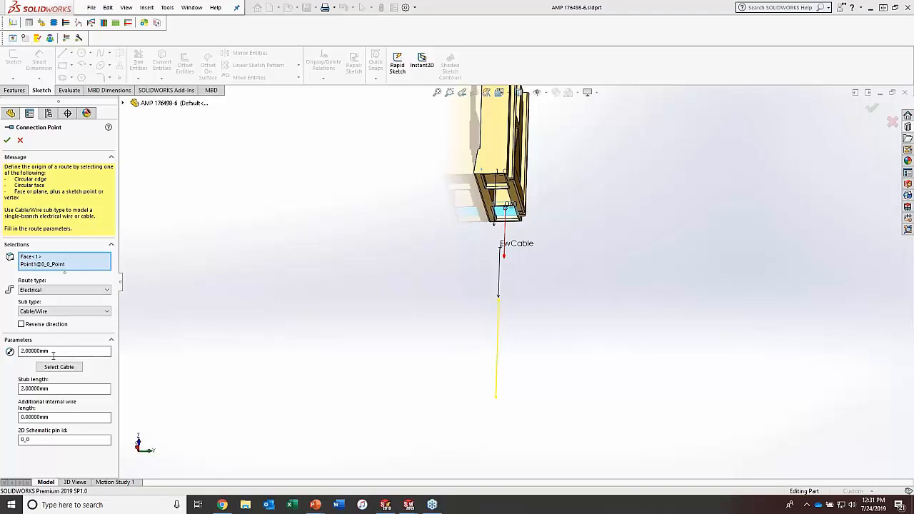
click(20, 140)
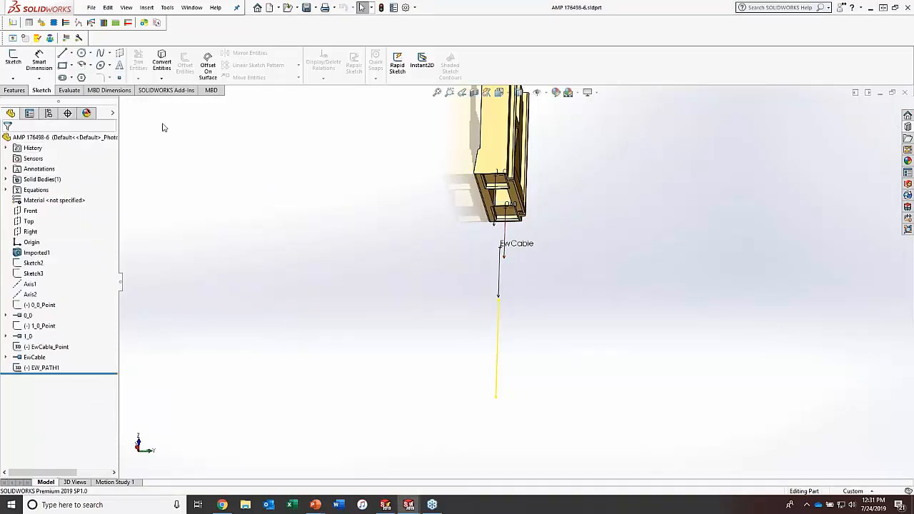
Step: Close the C1 connector part and return to the assembly showing all five connectors
click(92, 8)
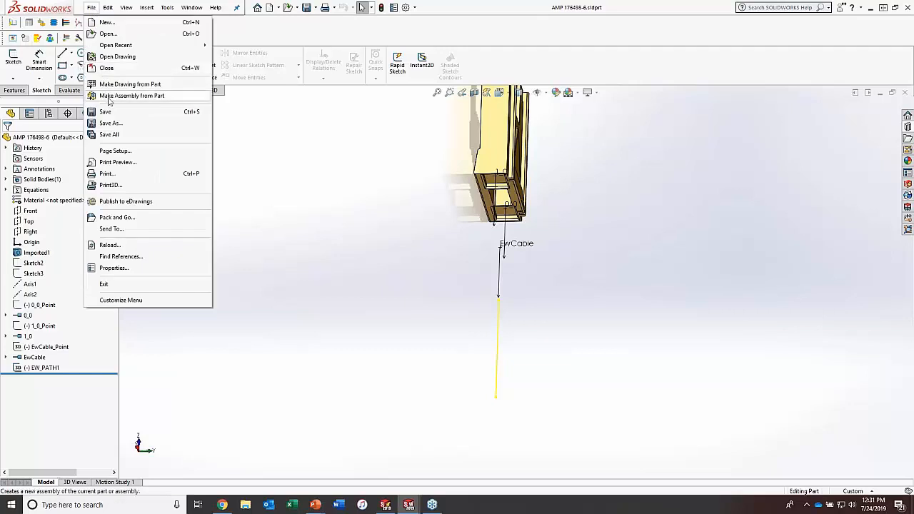
click(124, 70)
scroll(562, 330, up, 2)
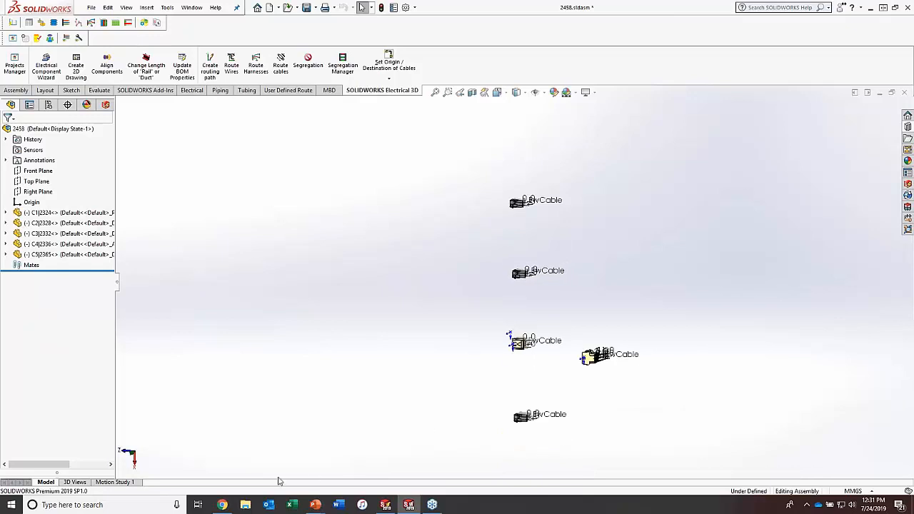
Step: Switch to the PowerPoint slide show with the 3D Model checklist
mouse_move(386, 505)
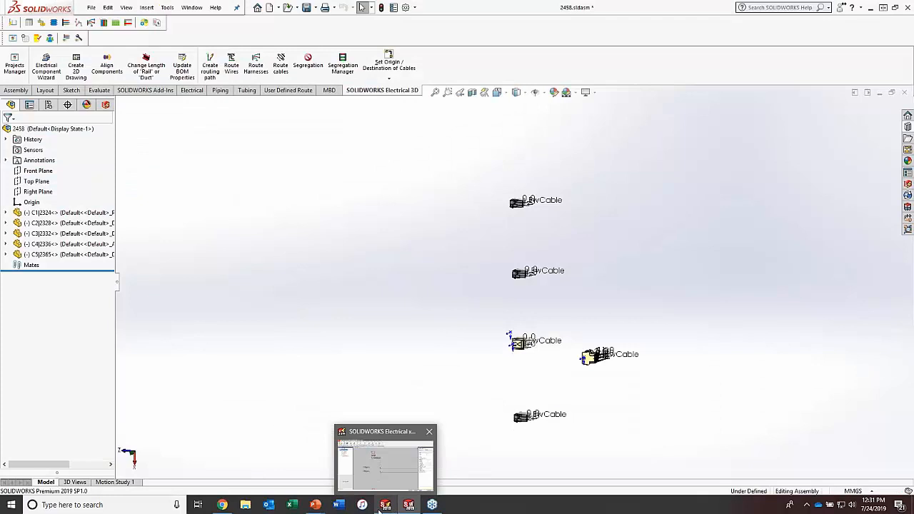
mouse_move(316, 505)
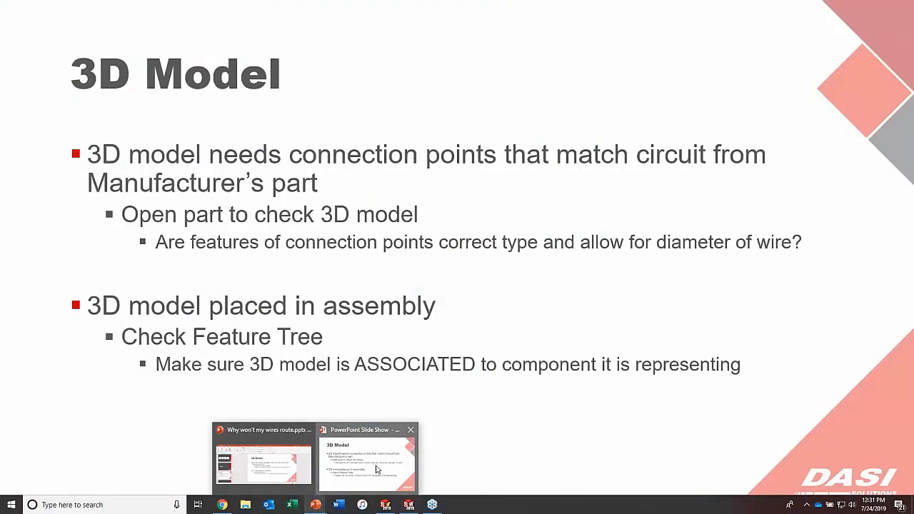
click(376, 467)
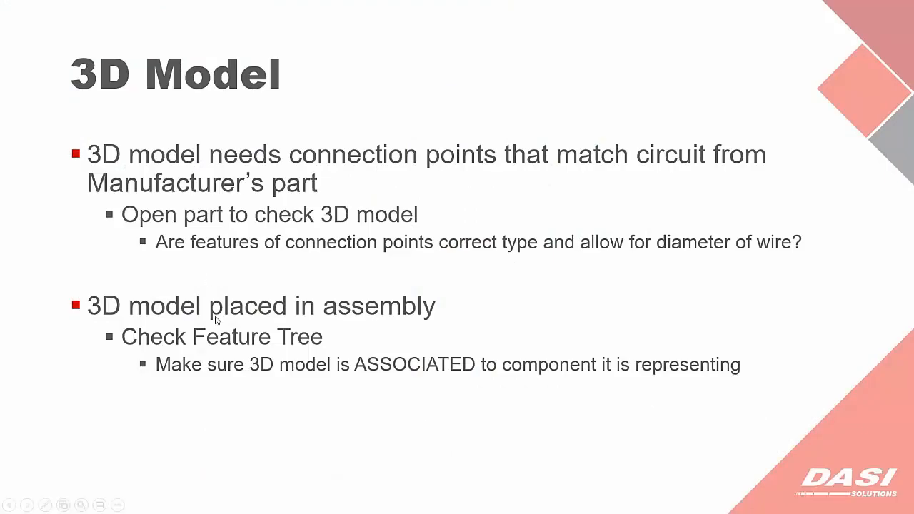
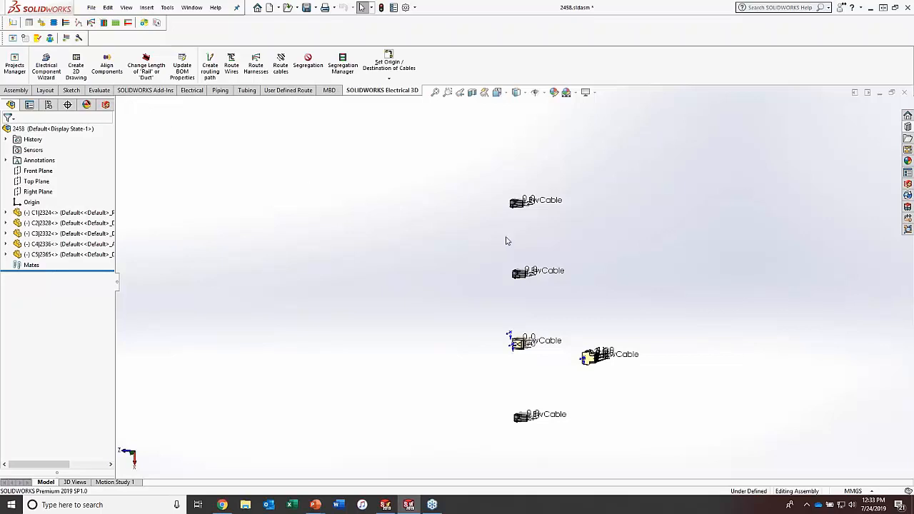
Step: Review the connector layout and the available 3D Sketch command, and return to the SOLIDWORKS Electrical 3D commands
middle_drag(549, 282, 569, 283)
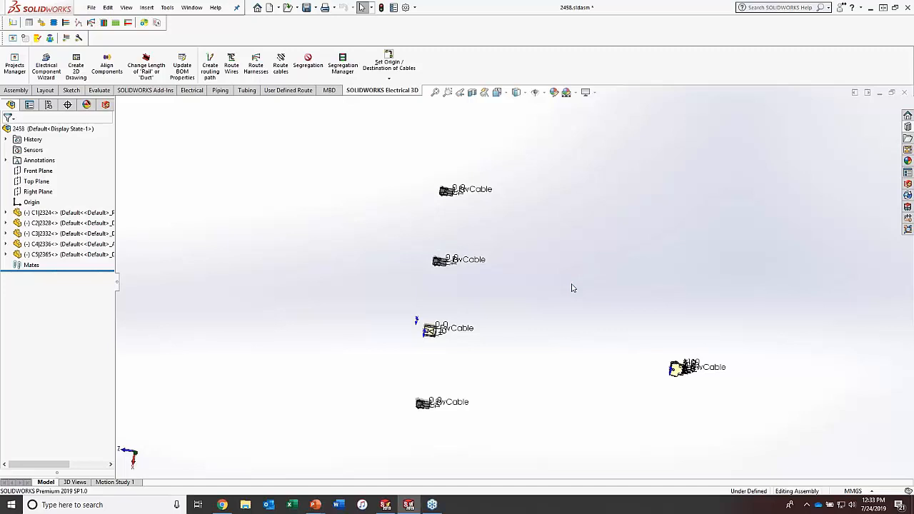
click(75, 92)
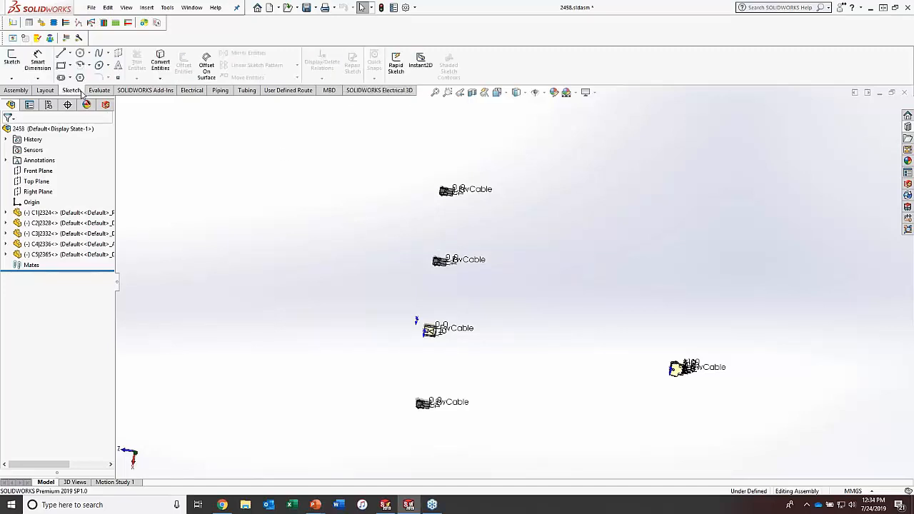
click(16, 84)
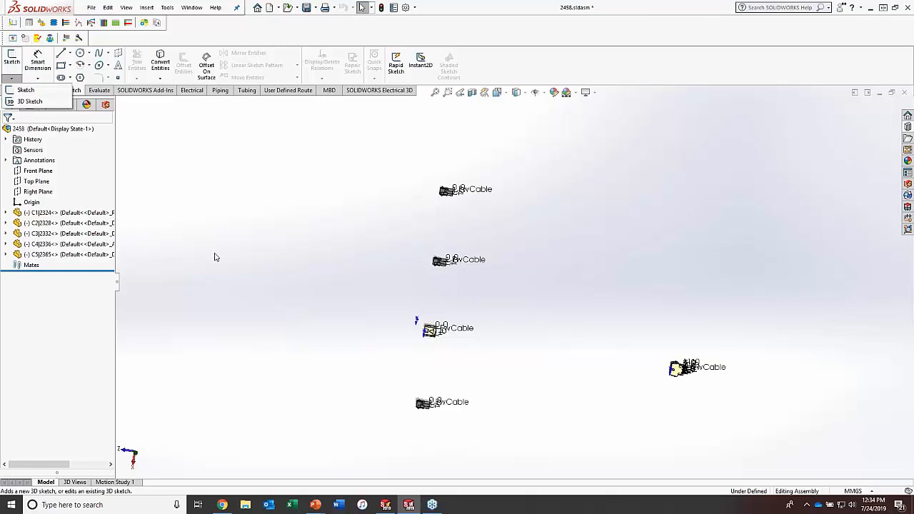
click(383, 91)
Step: Switch to the PowerPoint slide show with the Routing slide
mouse_move(316, 505)
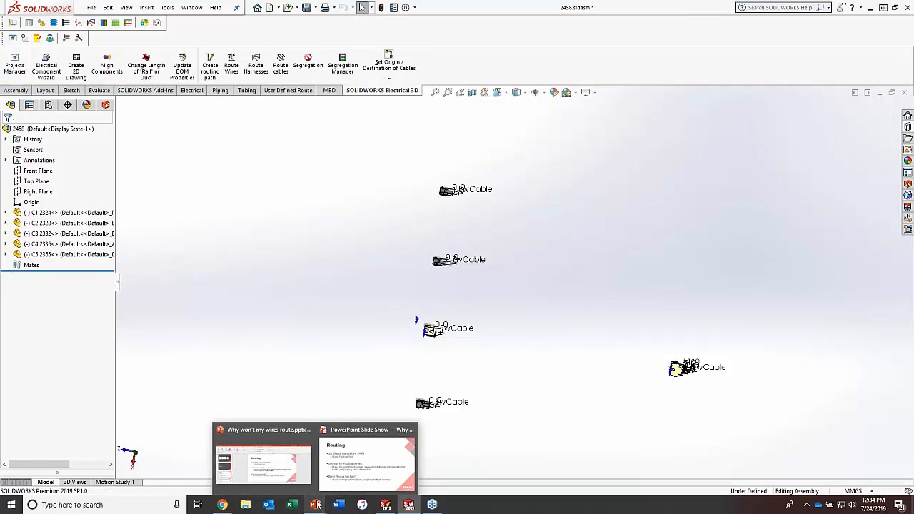
mouse_move(342, 484)
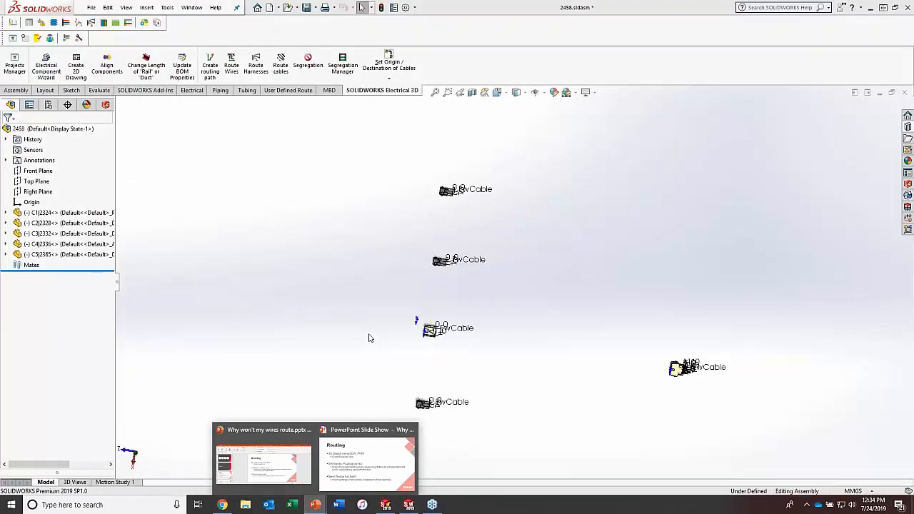
click(338, 486)
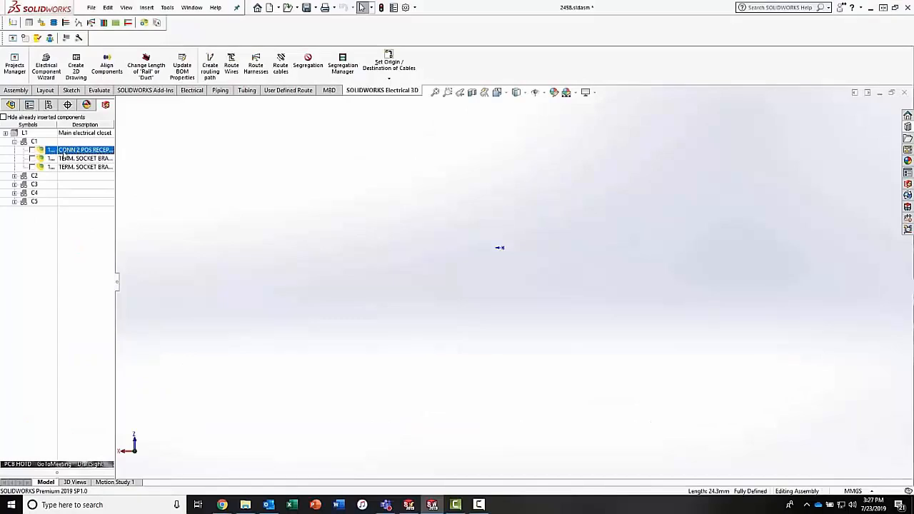
Step: Insert the two-position receptacle connector model of C1 into the assembly
right_click(49, 151)
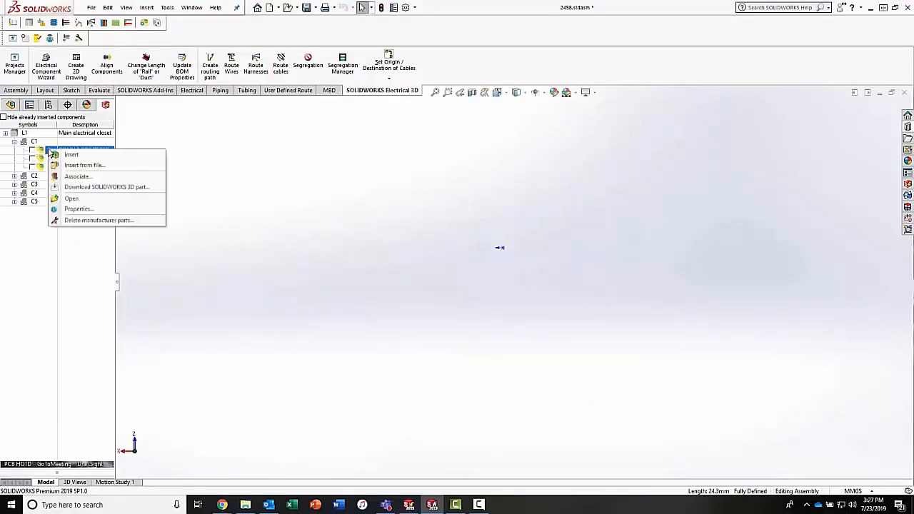
click(82, 156)
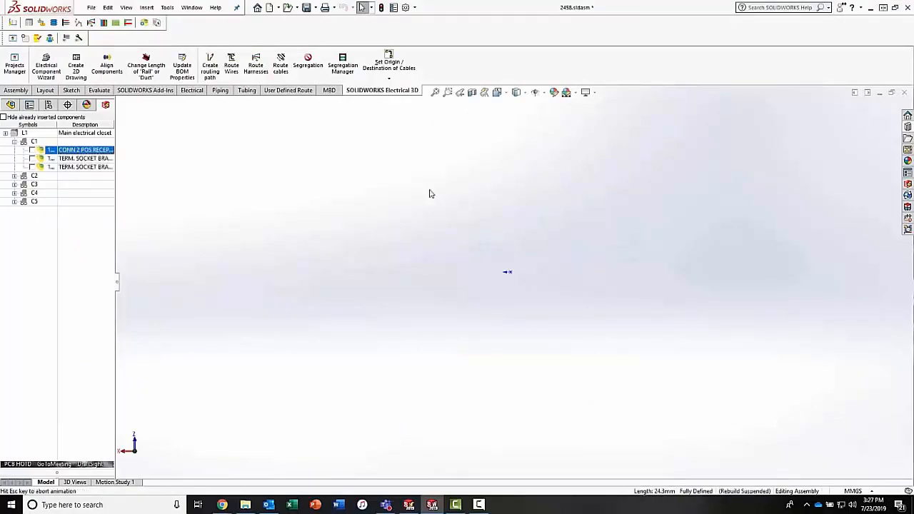
scroll(524, 271, up, 6)
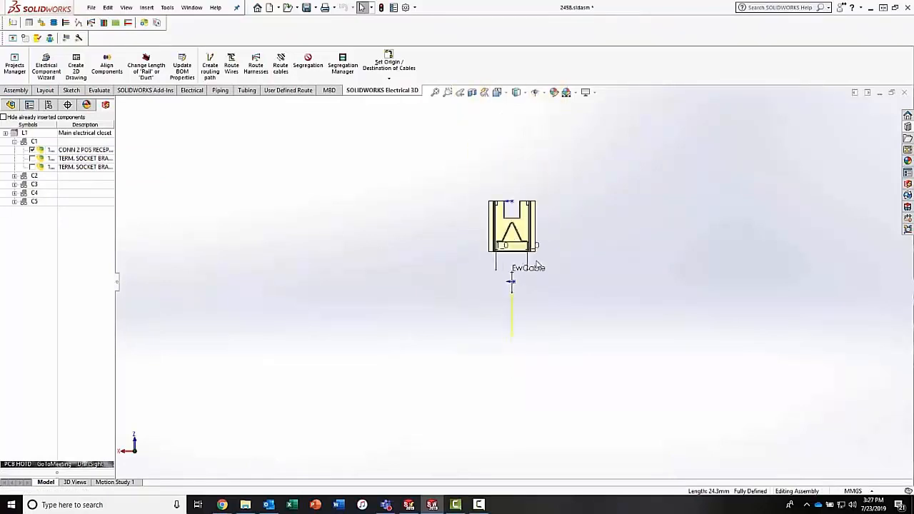
key(space)
click(338, 336)
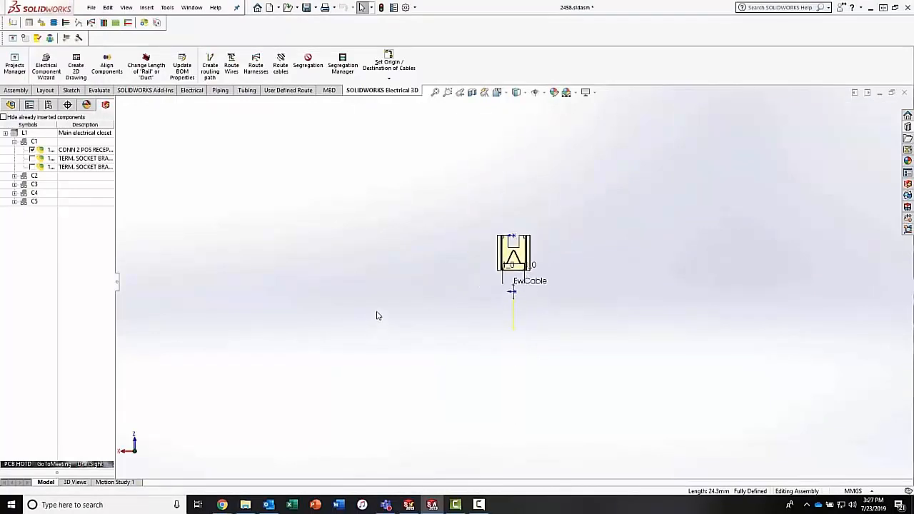
Step: Insert C2's two-position connector model and place it beside the C1 connector
click(14, 176)
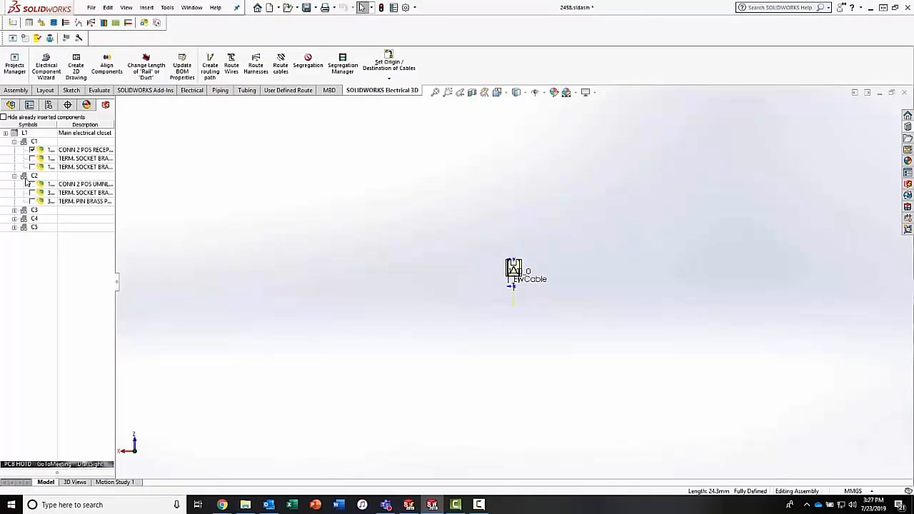
click(78, 184)
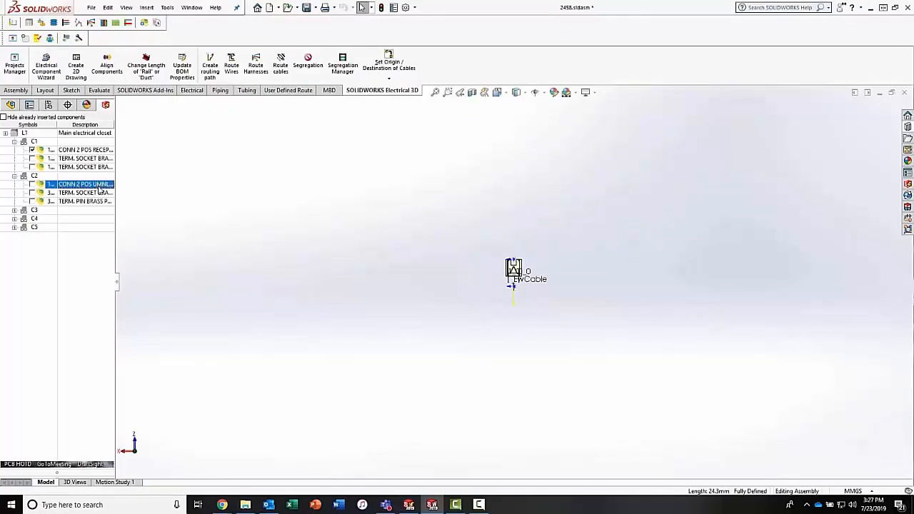
right_click(98, 187)
click(142, 191)
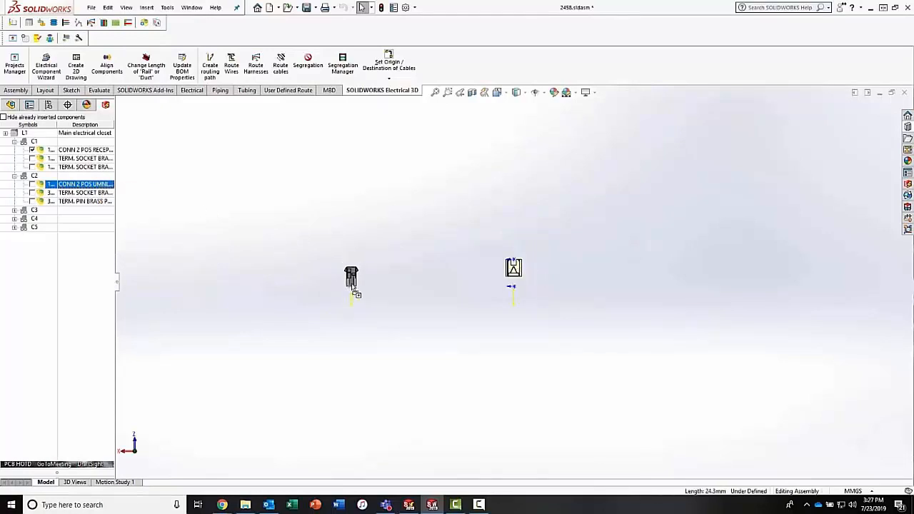
click(350, 287)
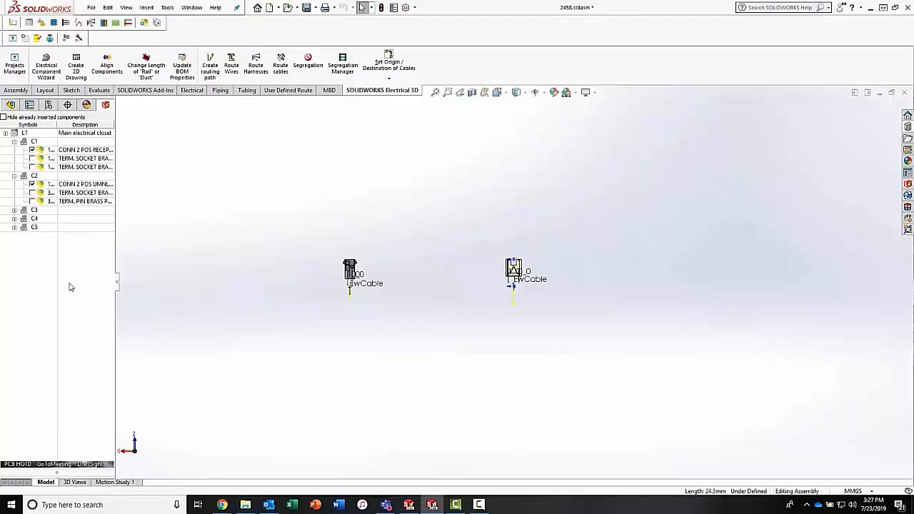
Step: Insert C3's two-position connector model and place it in line beyond the C2 connector
click(14, 210)
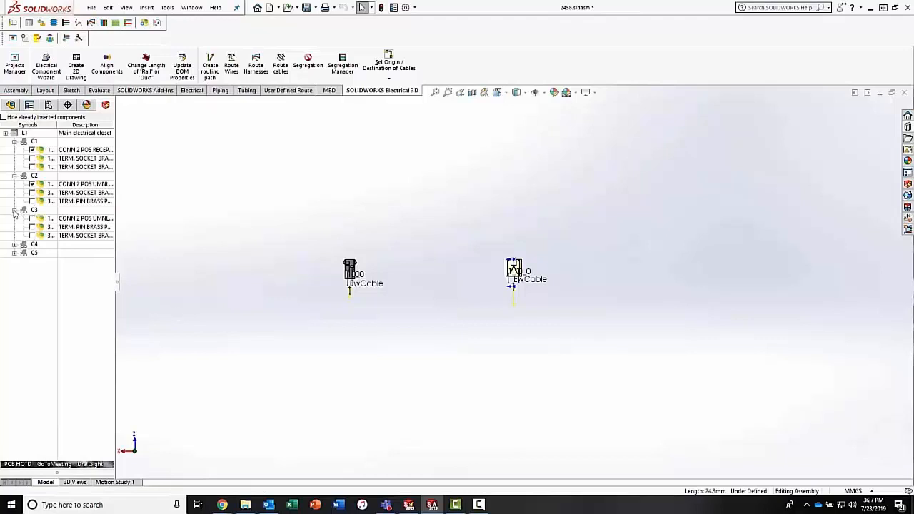
click(80, 219)
right_click(79, 219)
click(108, 227)
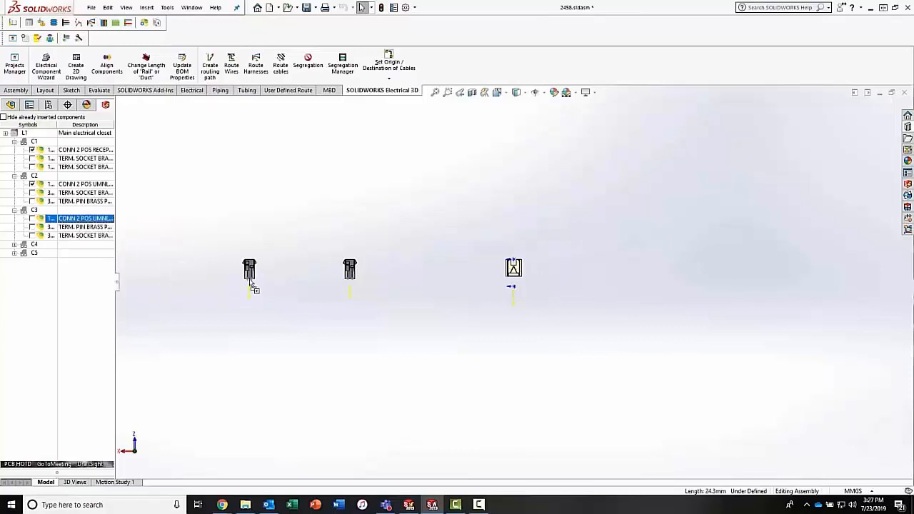
click(226, 279)
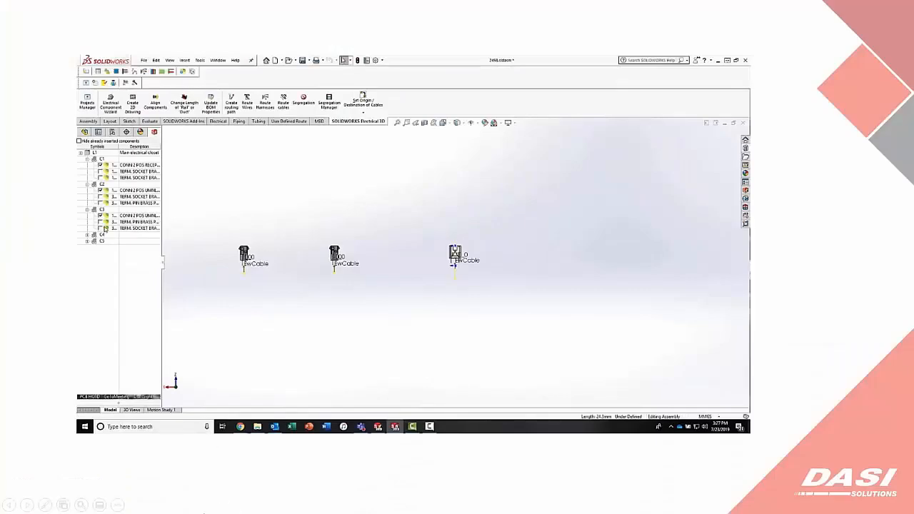
Step: Switch to the assembly with all five connectors, open the end connector's part amp 1-480699-0, and inspect its EW_PATH1 sketch
key(super+Tab)
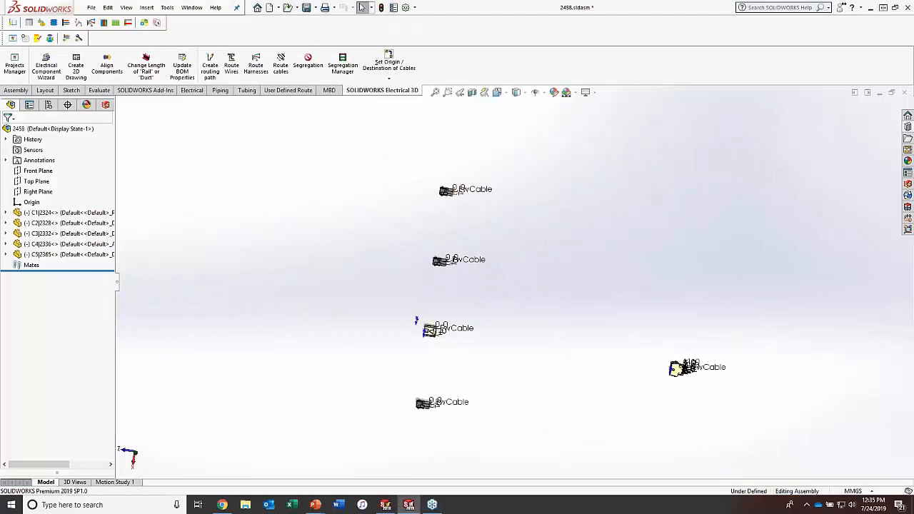
scroll(448, 204, down, 3)
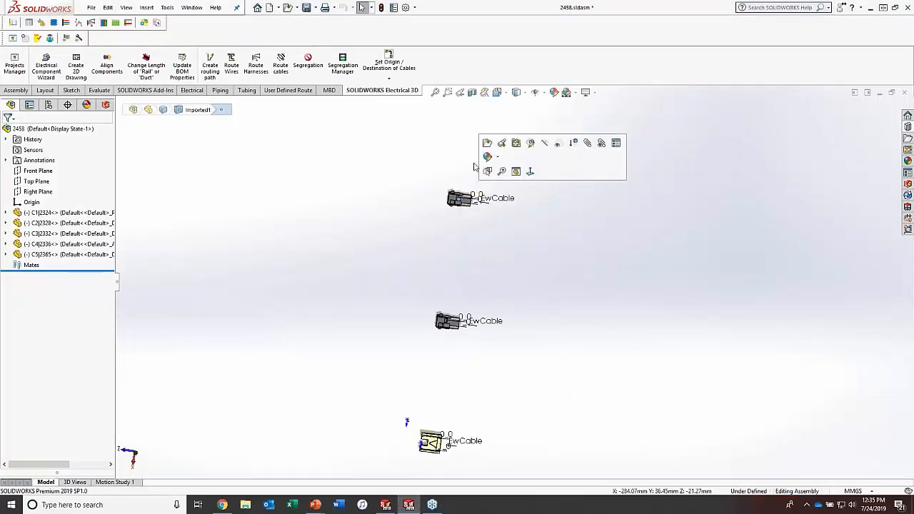
click(489, 144)
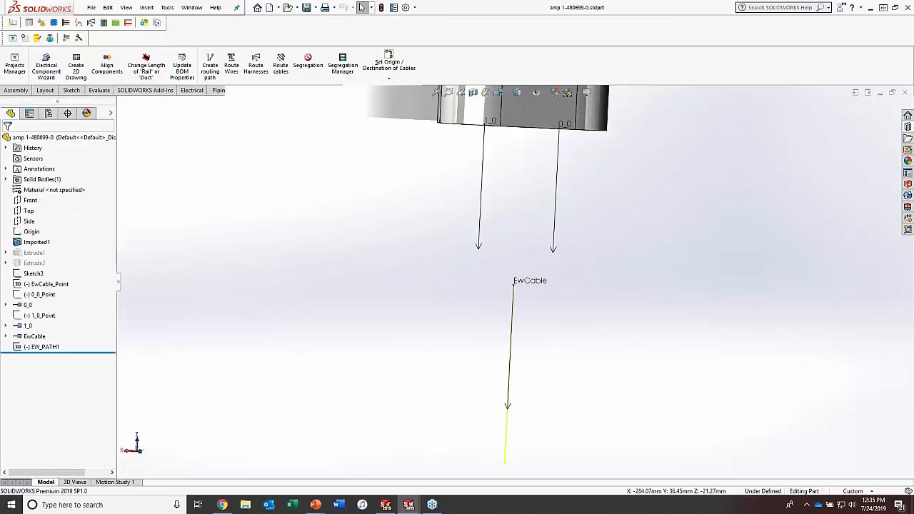
click(505, 433)
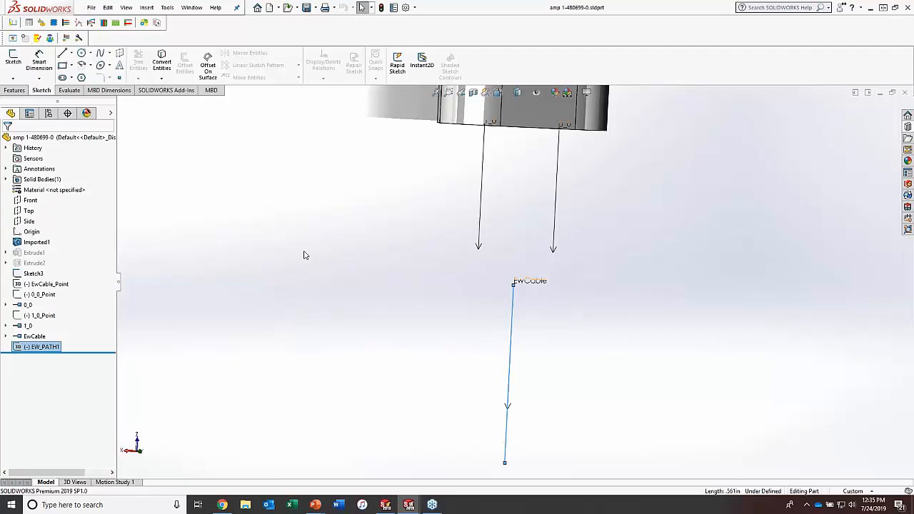
mouse_move(427, 310)
middle_down()
mouse_move(481, 264)
mouse_move(490, 271)
middle_up()
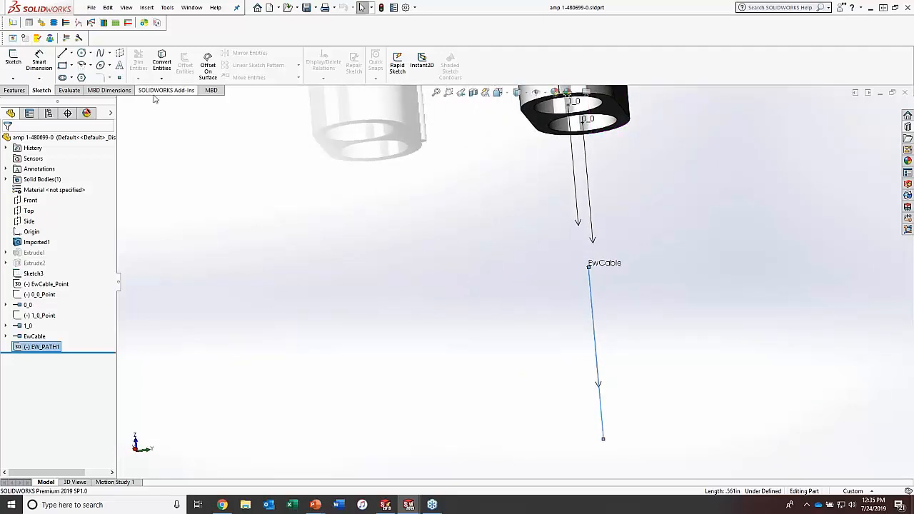
Step: Locate the Create routing path command among the SOLIDWORKS Electrical tools for the connector part
click(191, 7)
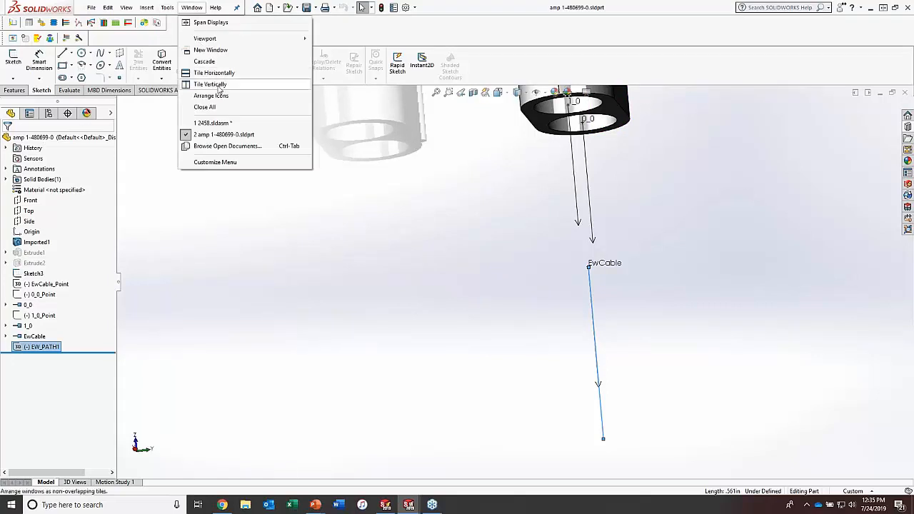
mouse_move(170, 8)
mouse_move(185, 67)
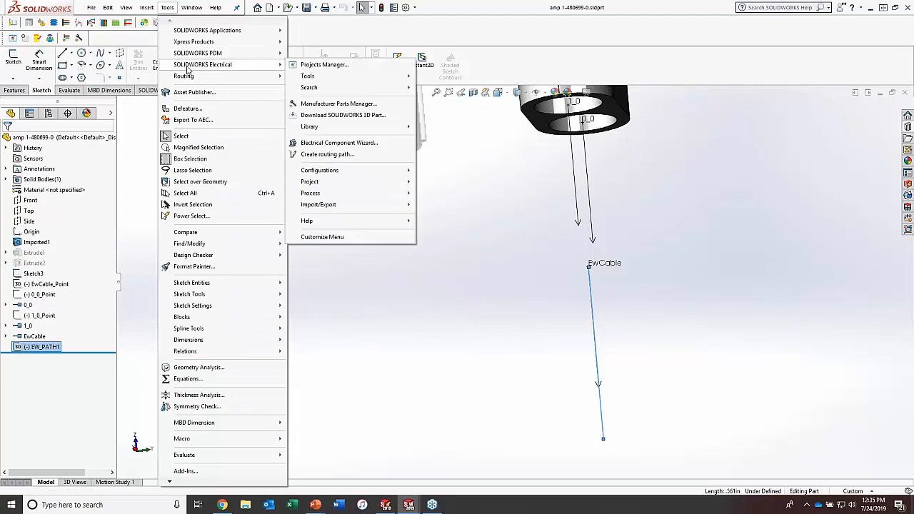
click(338, 159)
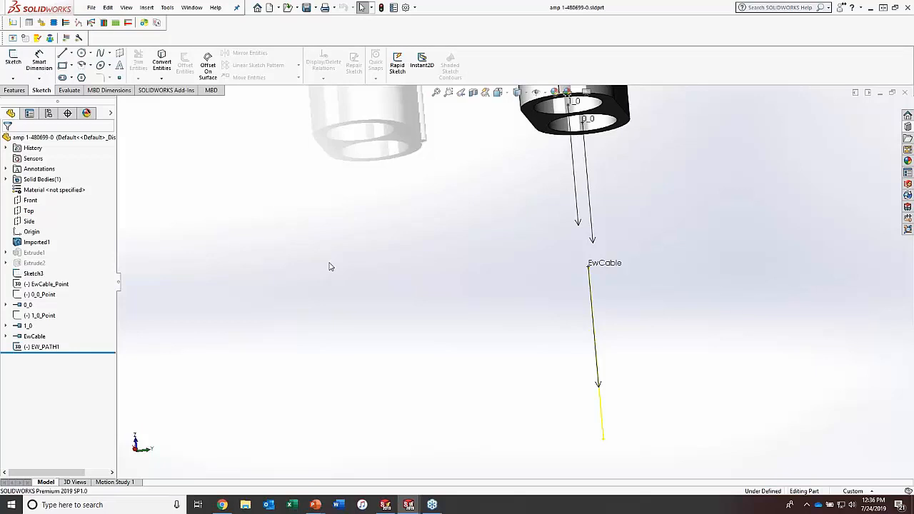
Step: Edit the EW_PATH1 3D sketch, extending it from its free end with a curved chain of six line segments
scroll(448, 310, up, 4)
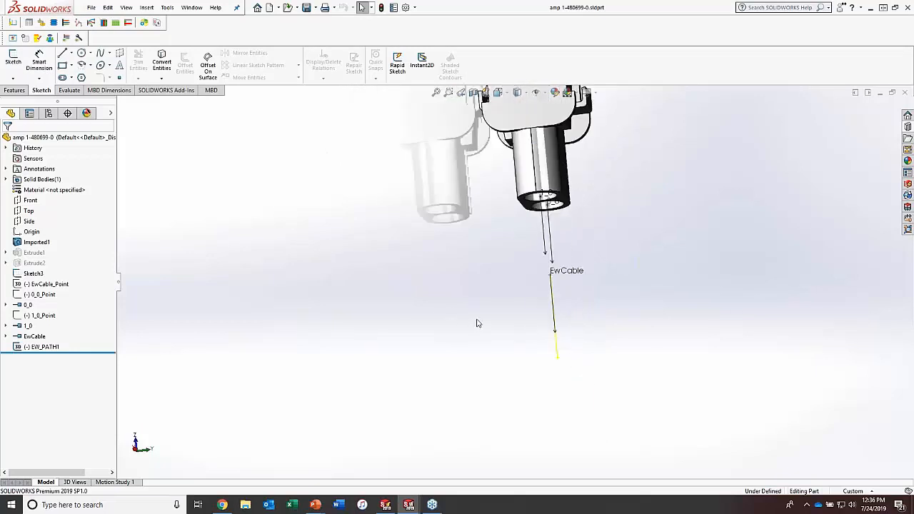
click(557, 342)
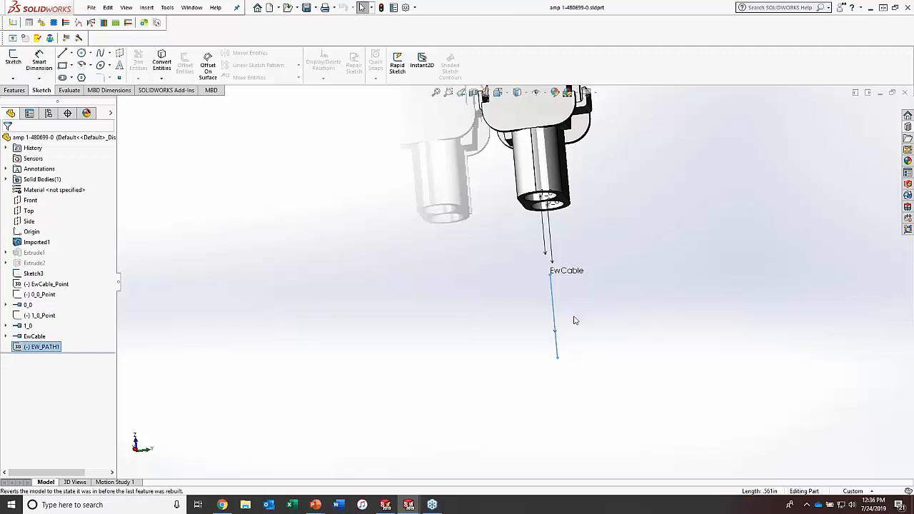
right_click(50, 350)
click(63, 301)
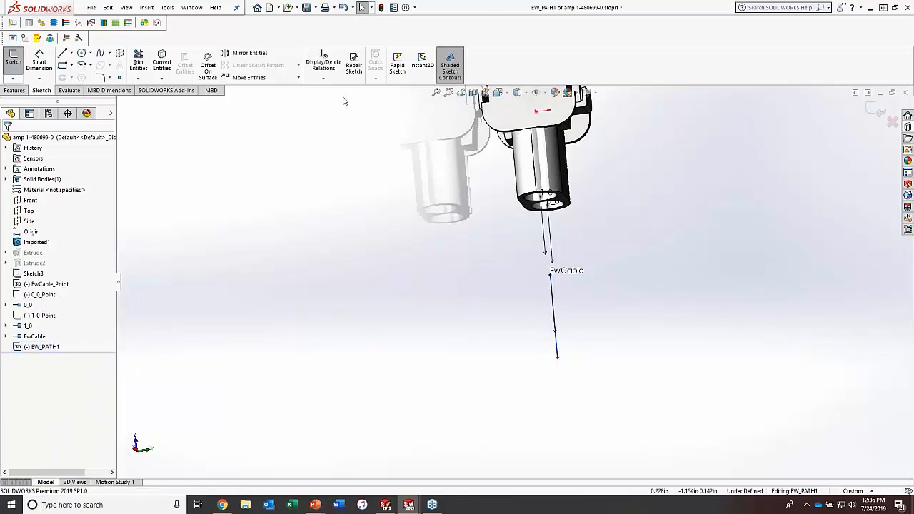
click(62, 56)
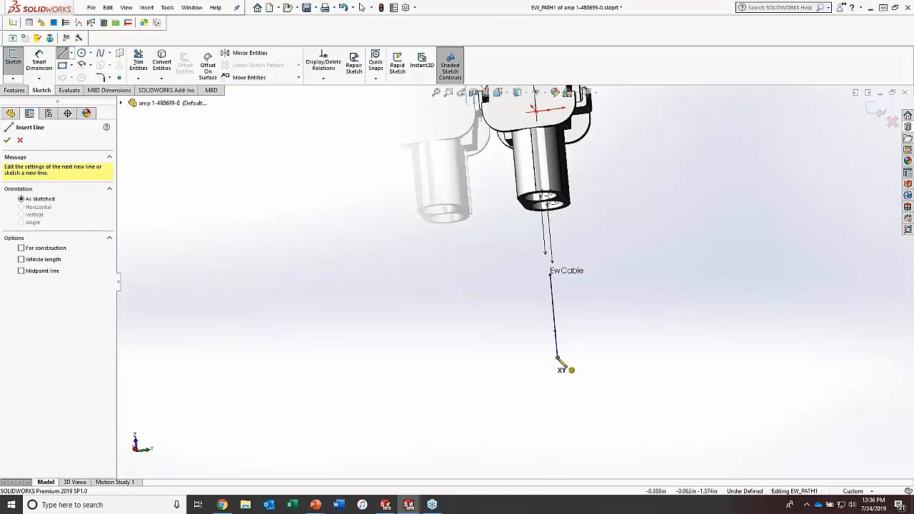
click(560, 360)
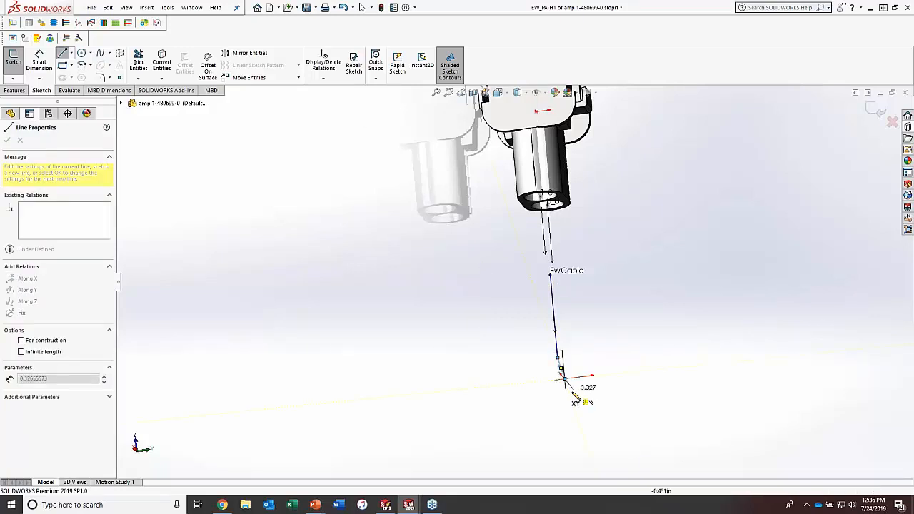
click(569, 393)
click(589, 403)
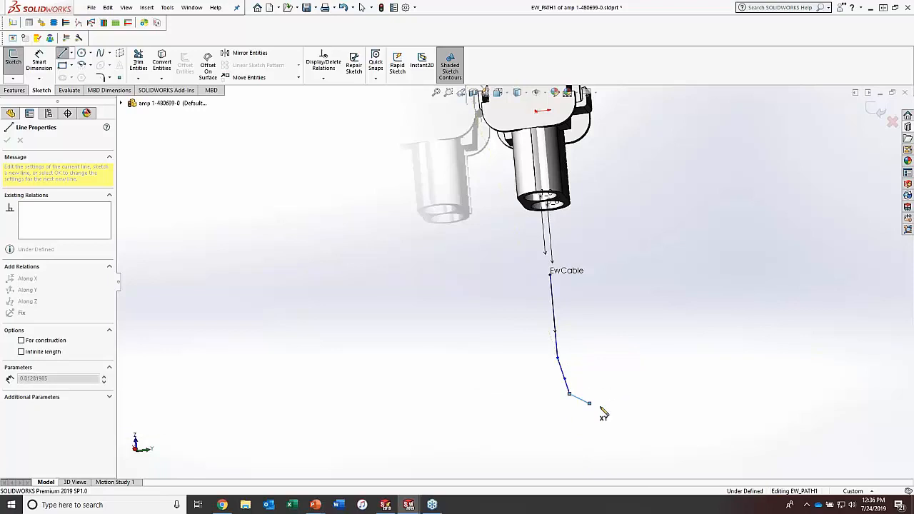
click(605, 408)
click(642, 411)
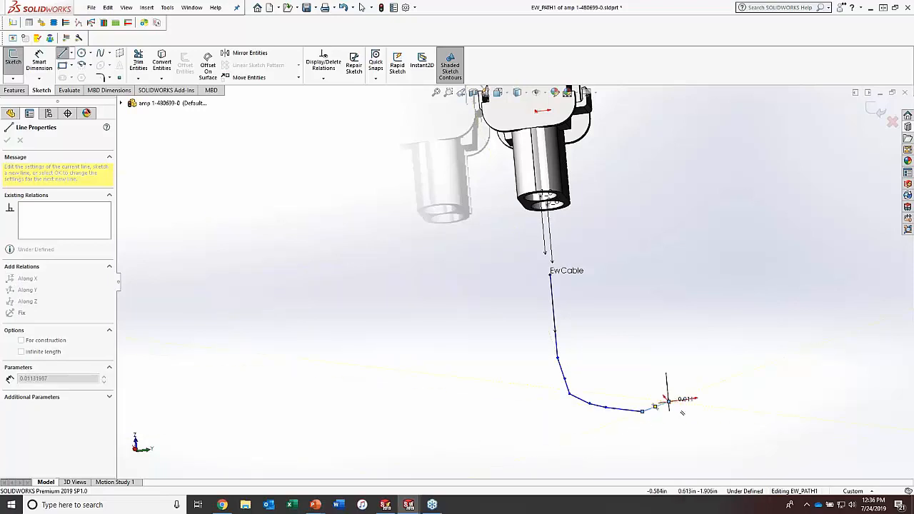
click(668, 402)
key(Escape)
click(874, 110)
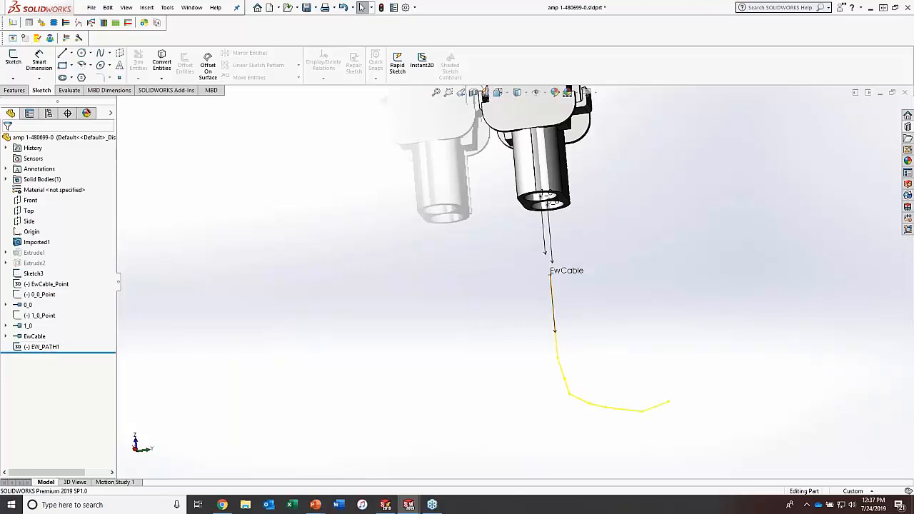
Step: Save and close the connector part, and rebuild the assembly with the changed model
click(92, 10)
click(107, 112)
click(93, 10)
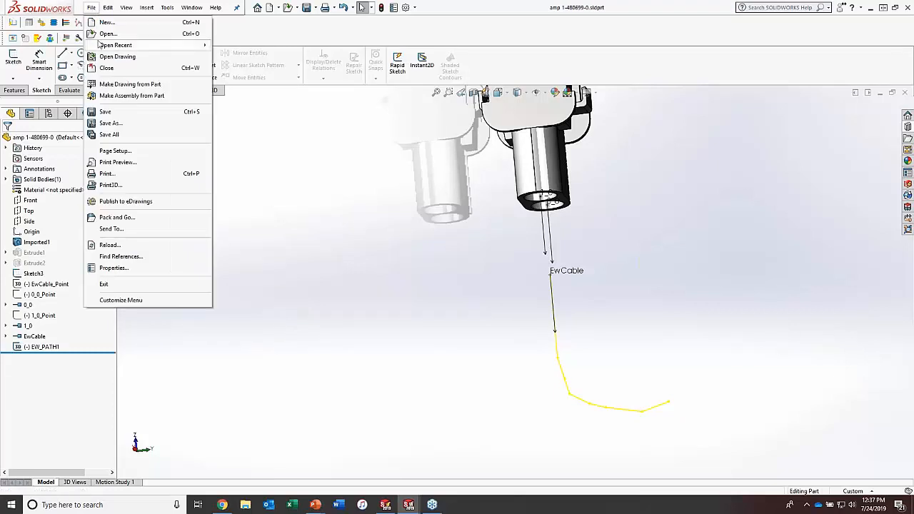
click(108, 67)
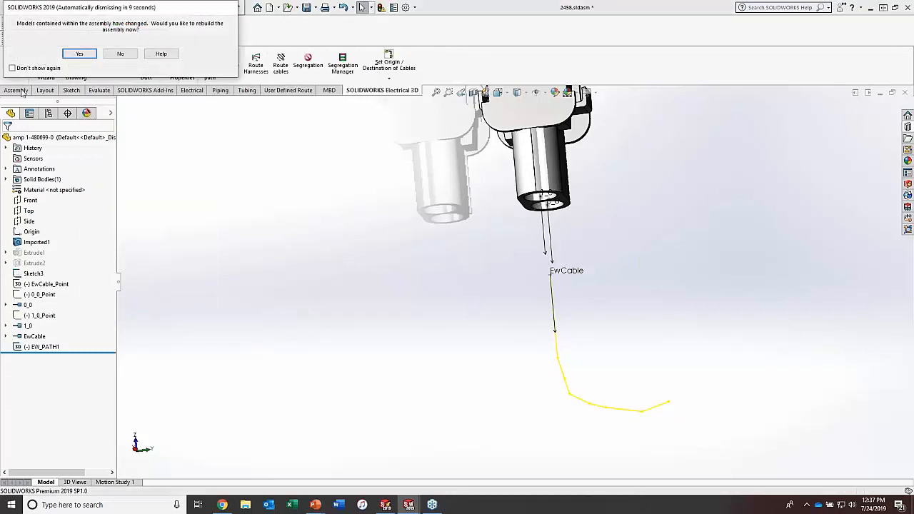
click(79, 53)
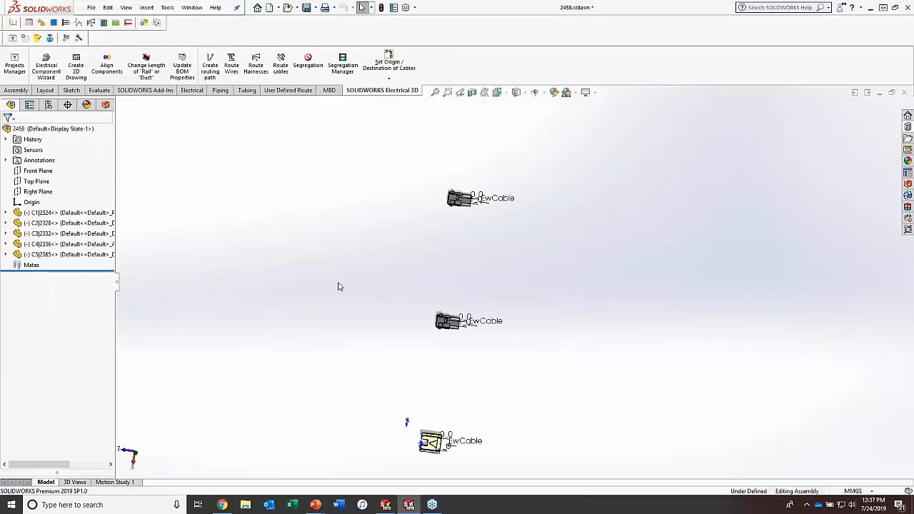
Step: Turn on the visibility of sketches in the assembly to display the connectors' routing paths
scroll(512, 438, down, 5)
scroll(480, 404, down, 3)
scroll(481, 405, down, 2)
middle_drag(481, 401, 456, 420)
scroll(690, 243, up, 5)
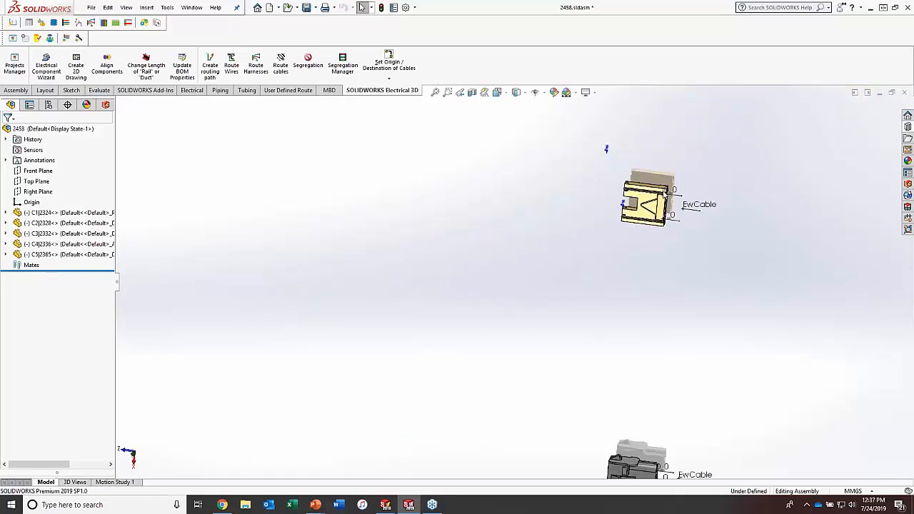
click(126, 8)
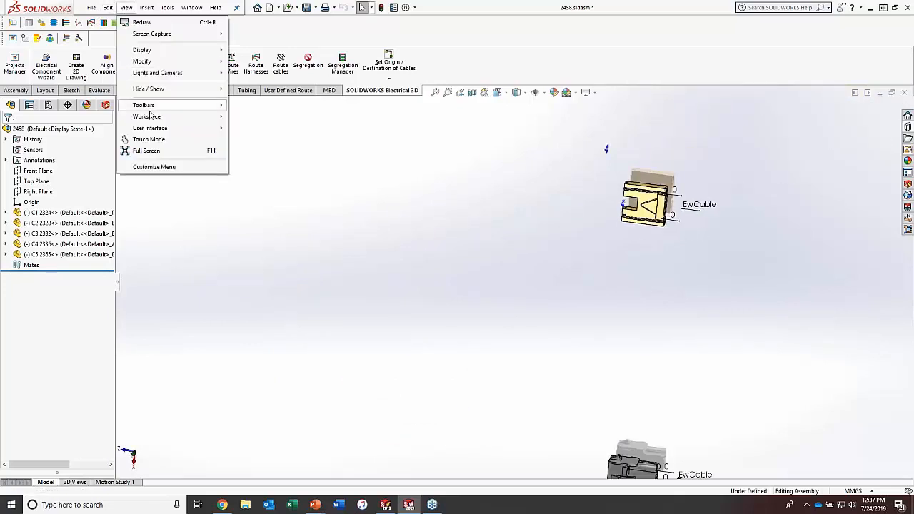
mouse_move(167, 90)
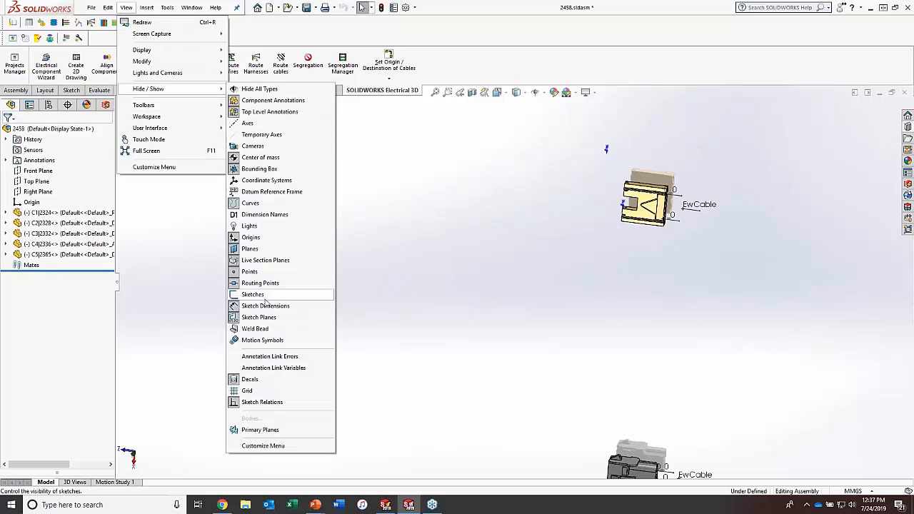
click(254, 294)
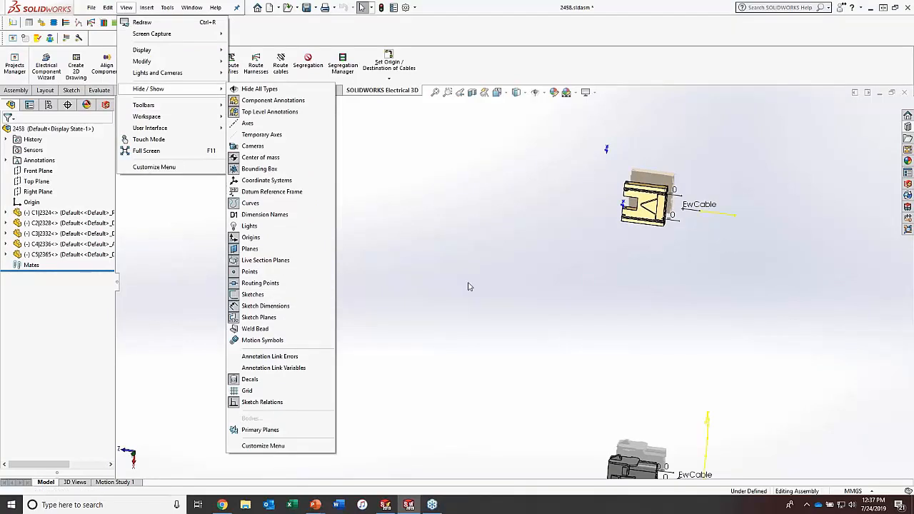
click(431, 252)
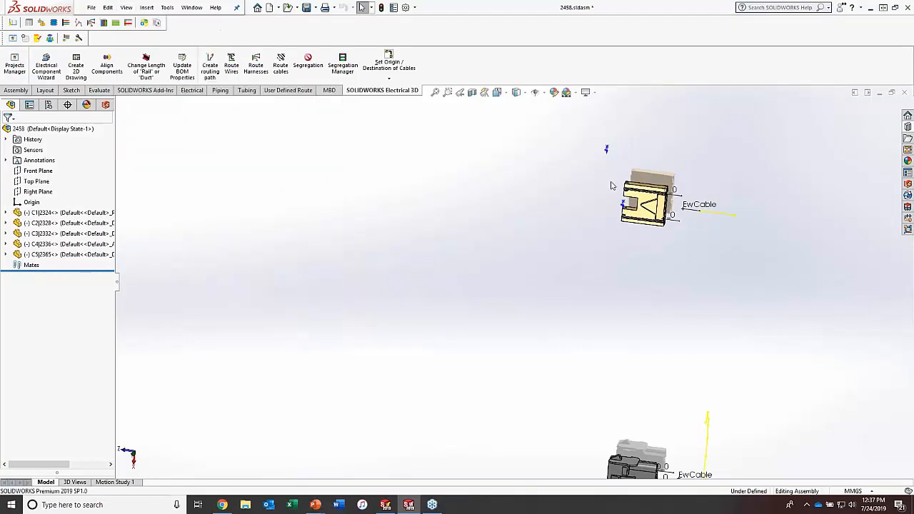
Step: Rebuild the assembly and examine the routing paths leaving the two nearby connectors from several angles
click(382, 8)
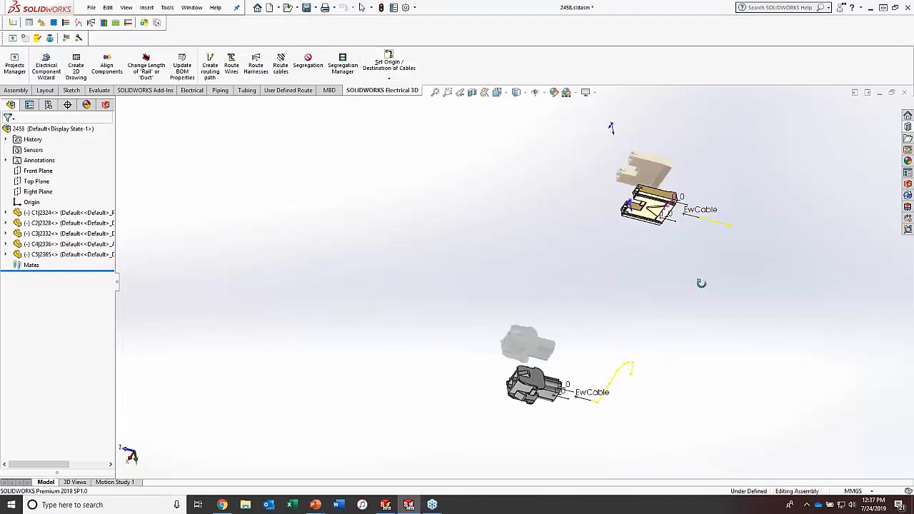
scroll(586, 401, down, 4)
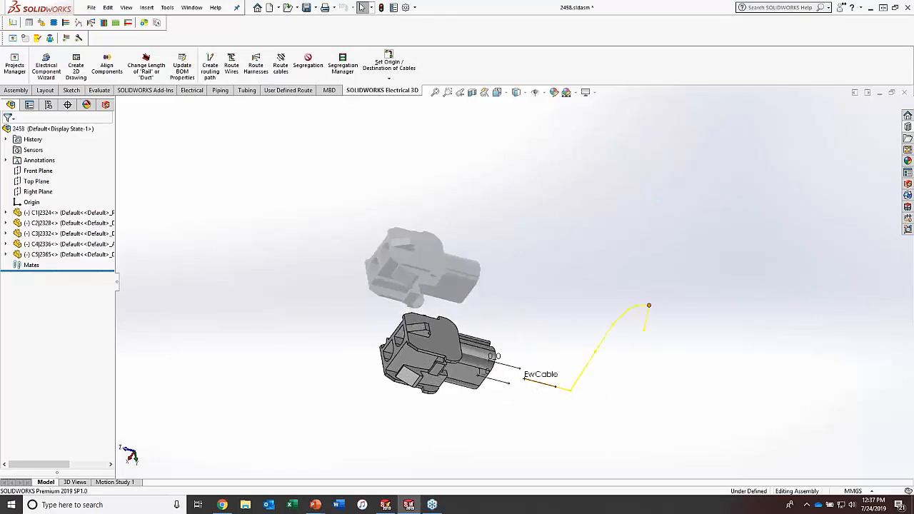
scroll(413, 340, up, 4)
scroll(441, 327, up, 2)
middle_drag(498, 320, 532, 282)
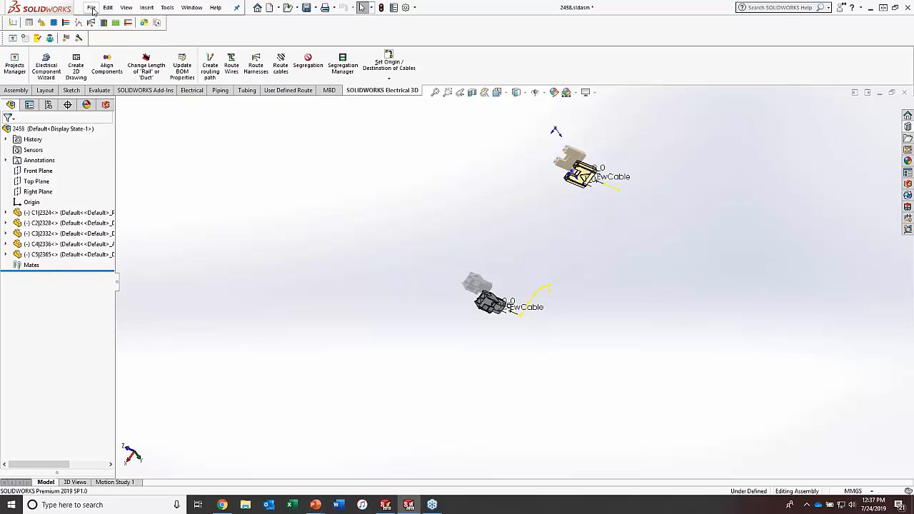
Step: Create a 3D sketch in the assembly with one line about 36 mm long starting at the free end of the curved routing path
click(71, 90)
click(11, 78)
click(30, 103)
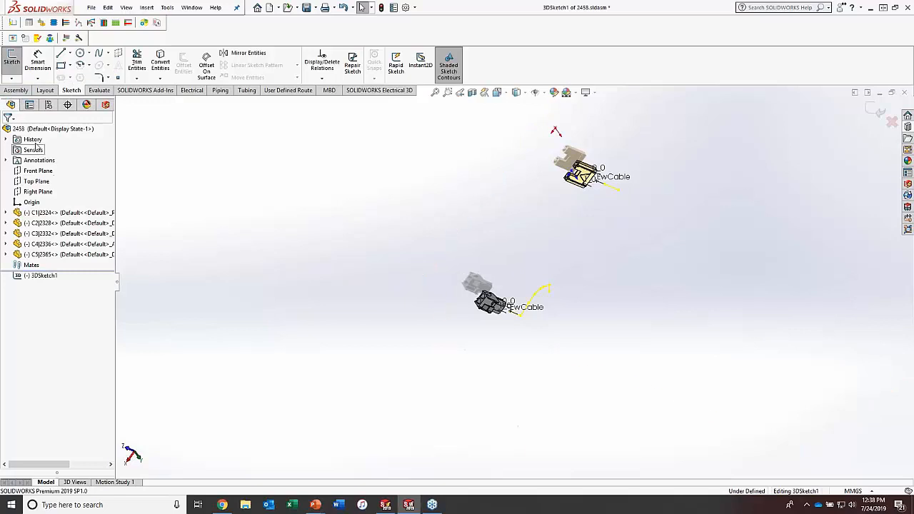
click(549, 292)
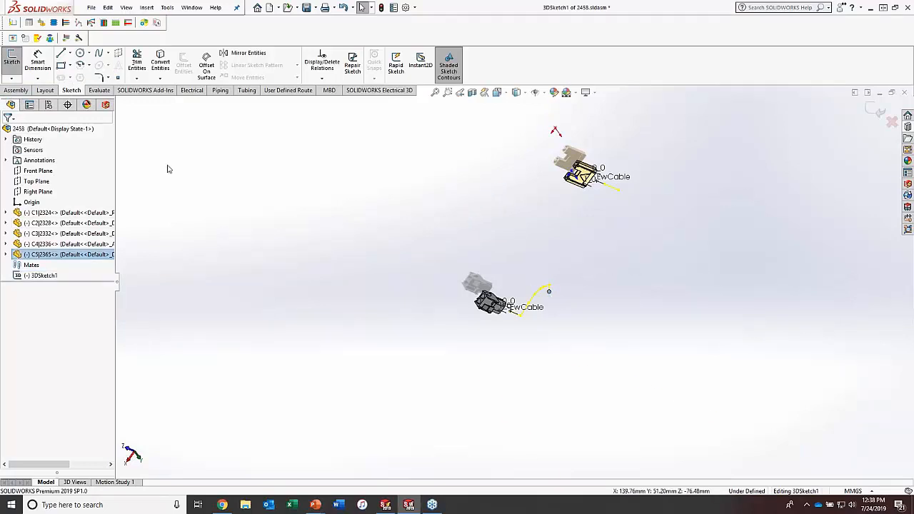
click(61, 54)
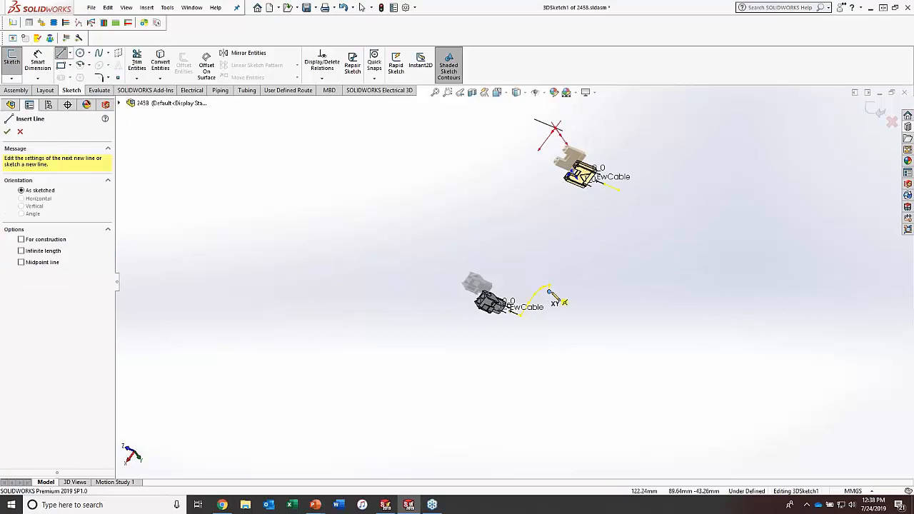
click(549, 290)
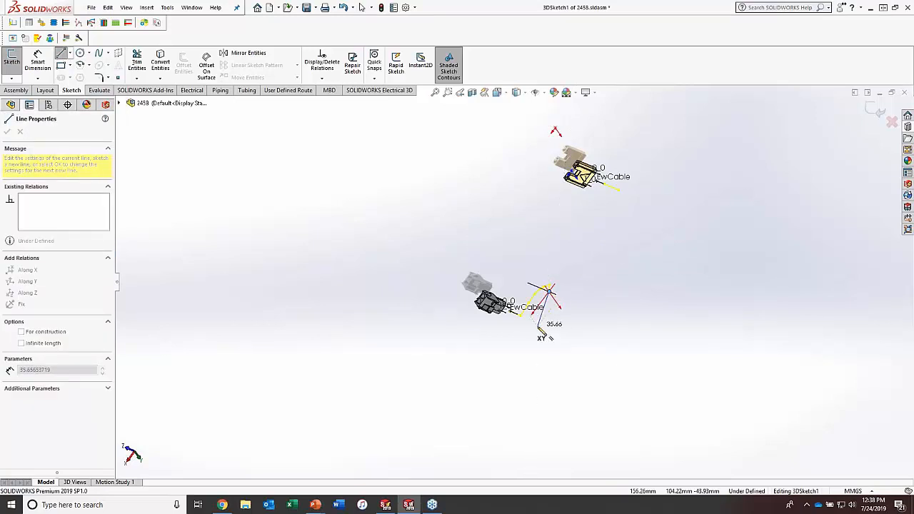
click(537, 327)
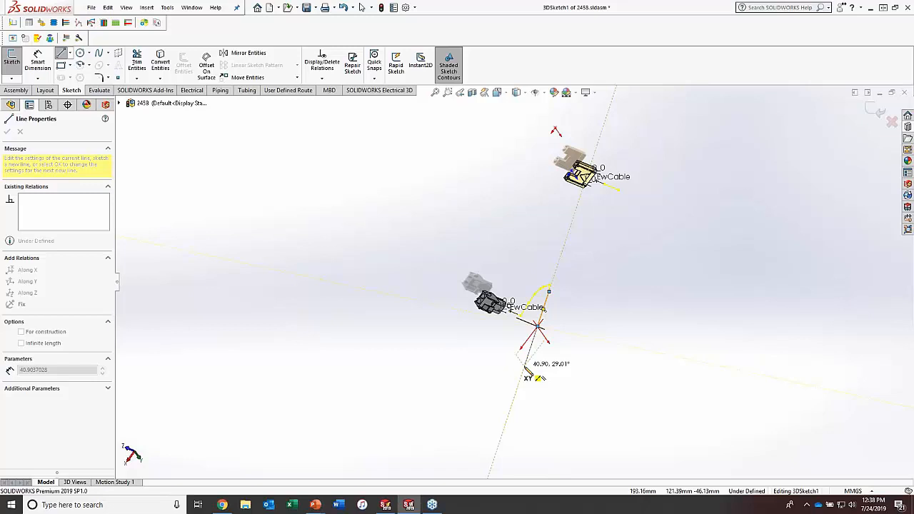
key(Escape)
key(Escape)
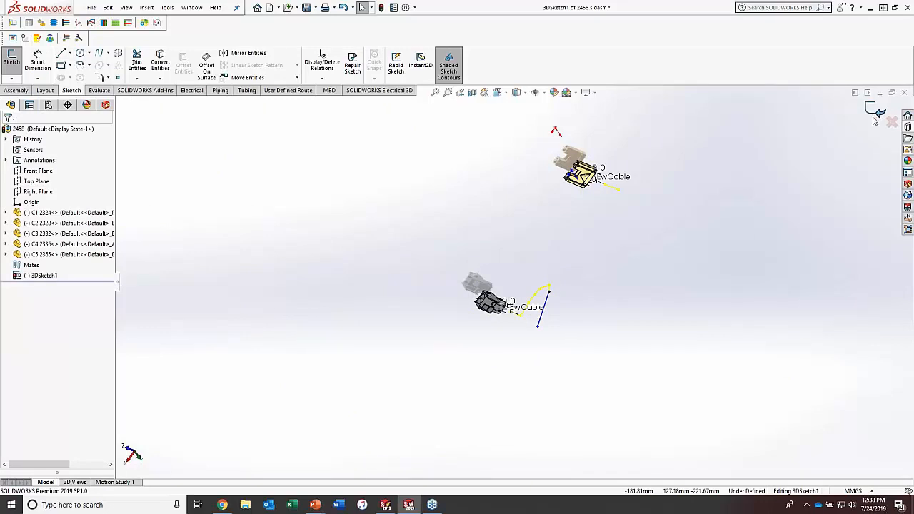
click(882, 114)
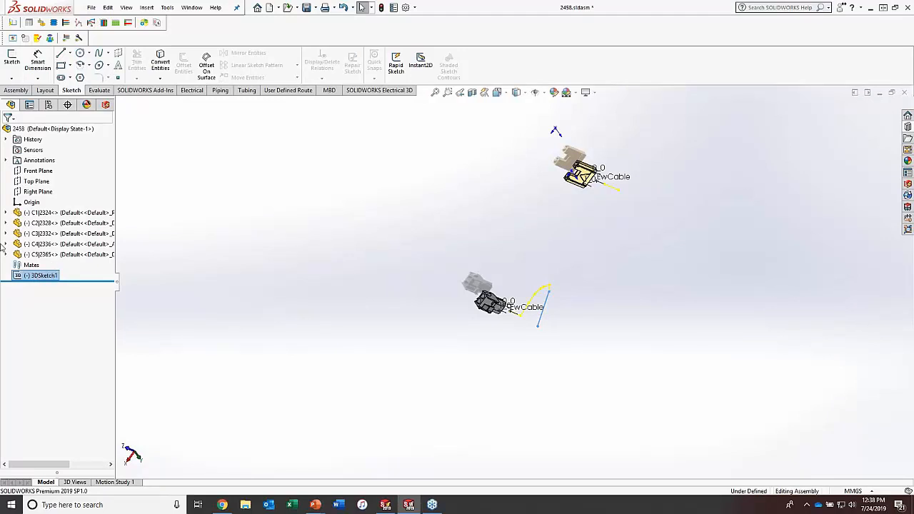
Step: Convert the new 3D sketch line into a yellow routing path with Create Routing Path
click(51, 278)
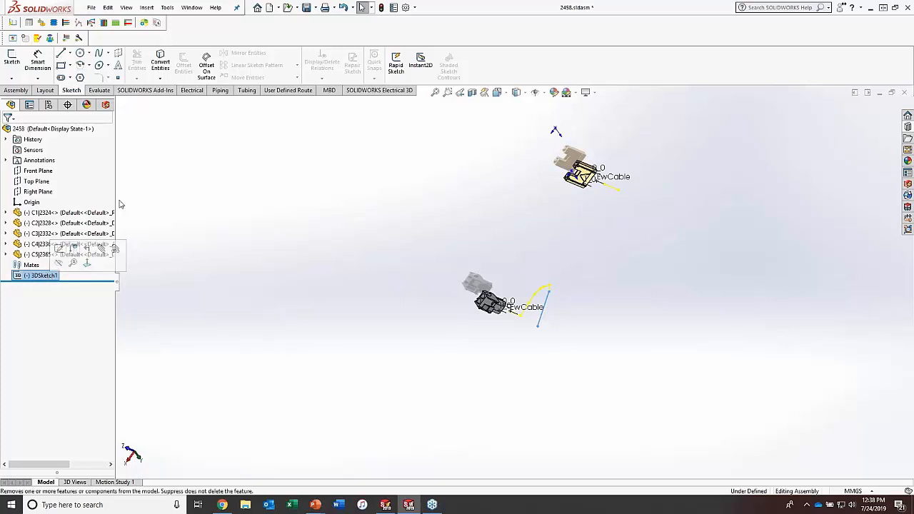
click(385, 91)
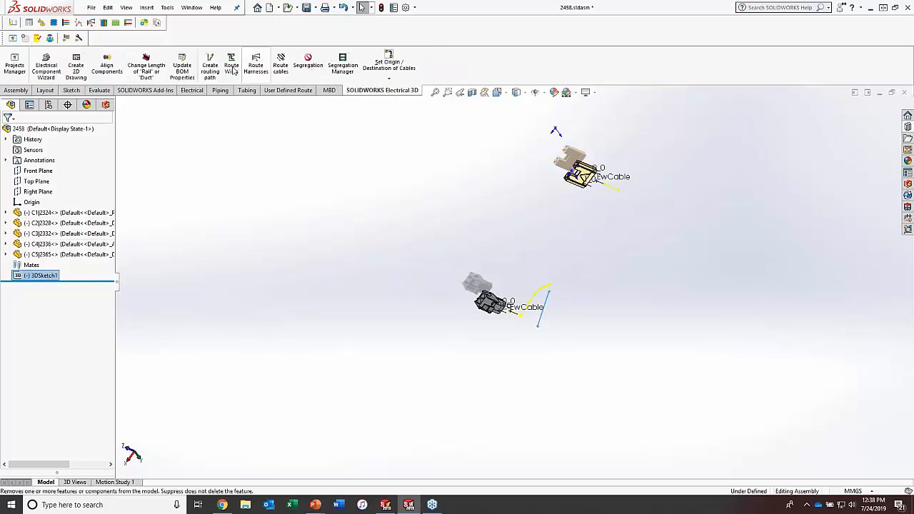
click(210, 66)
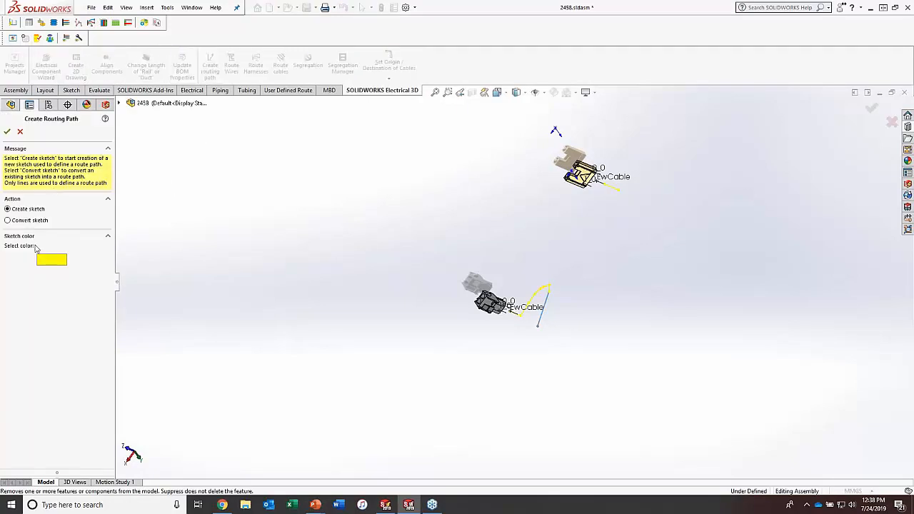
click(29, 223)
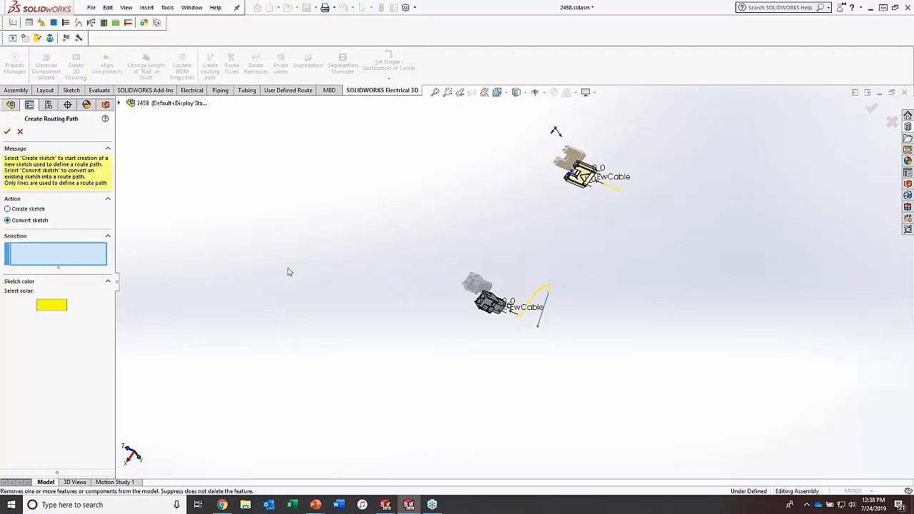
click(543, 318)
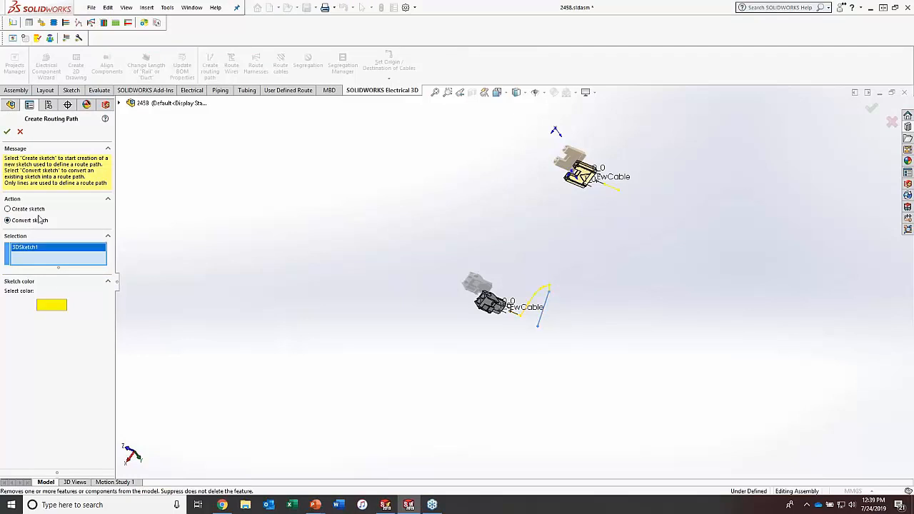
click(7, 131)
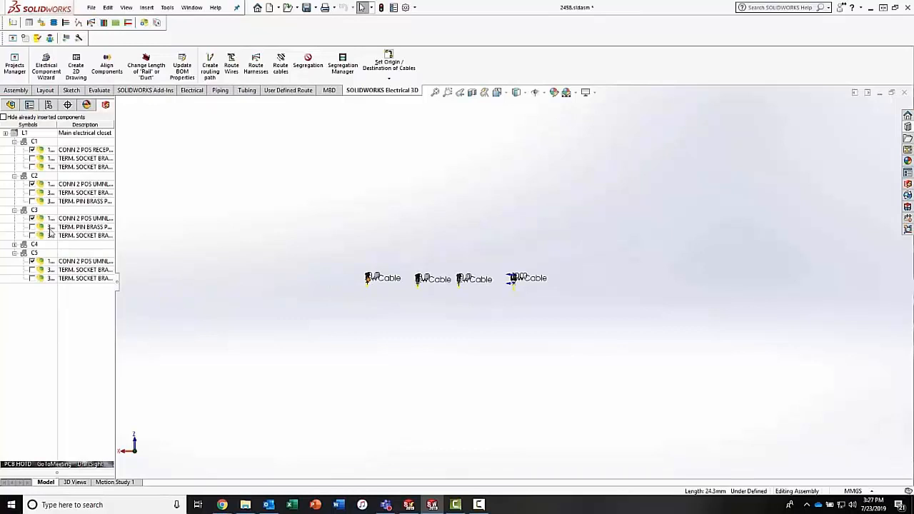
Step: Insert the C4 12-position connector model into the assembly, below the row of four connectors
click(14, 244)
click(75, 253)
right_click(75, 252)
click(103, 257)
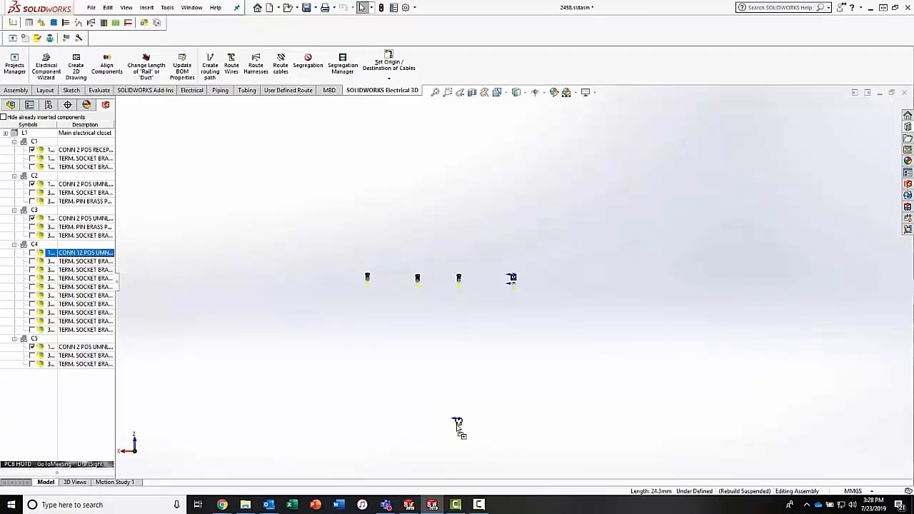
click(457, 424)
Step: Rotate the C4 connector with the triad so its cable end faces the row of other connectors
scroll(457, 422, down, 5)
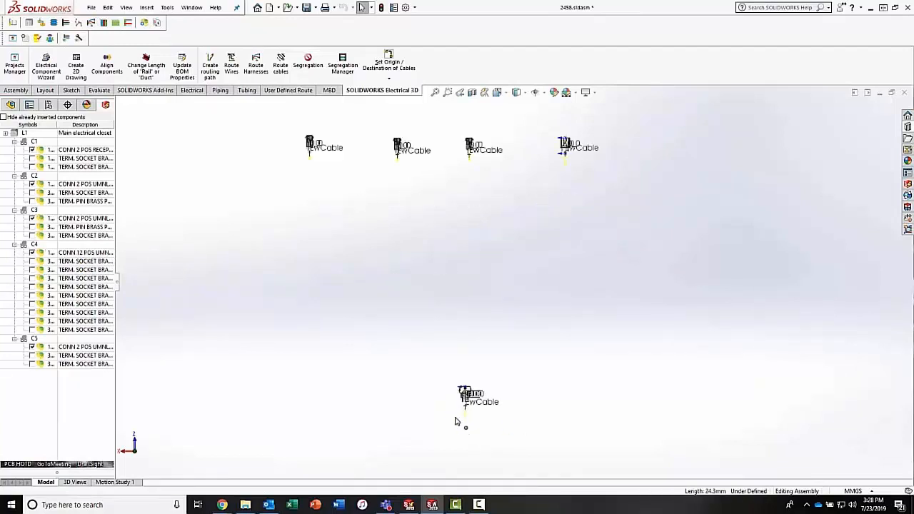
right_click(472, 377)
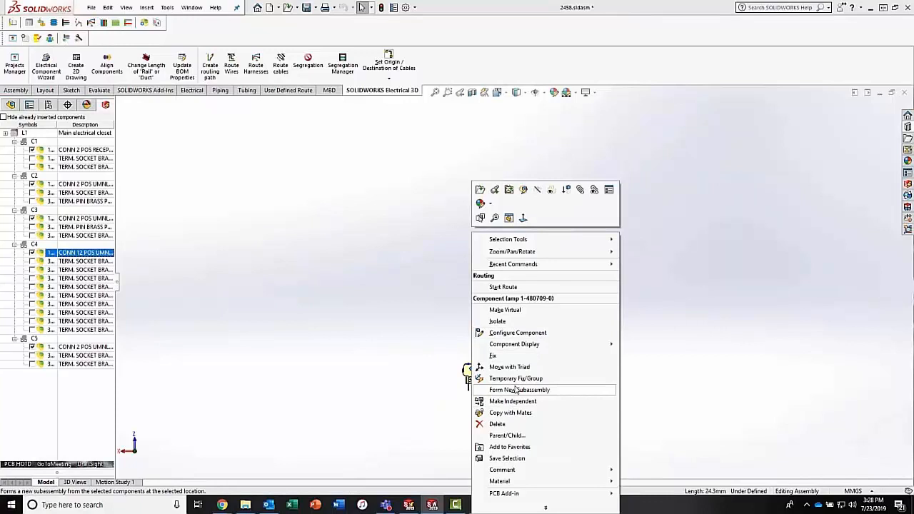
click(504, 367)
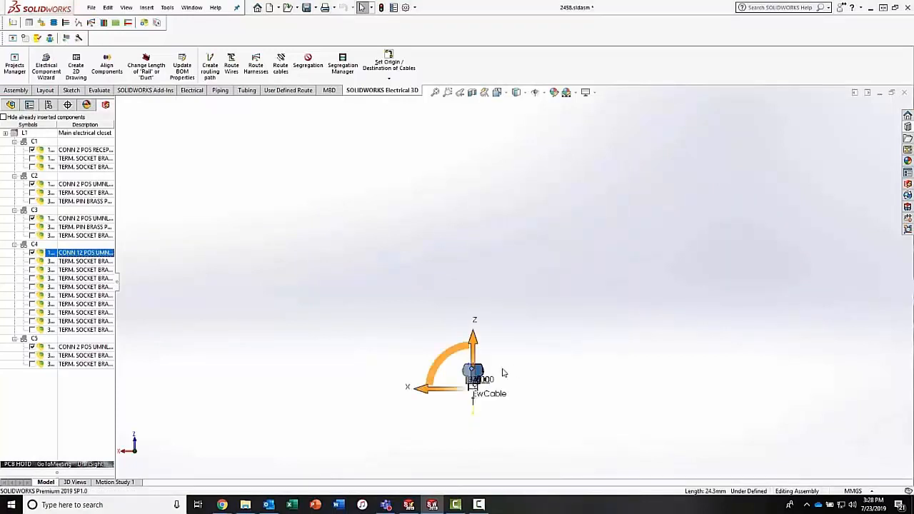
drag(432, 380, 544, 412)
click(414, 397)
scroll(450, 355, down, 2)
scroll(369, 253, up, 5)
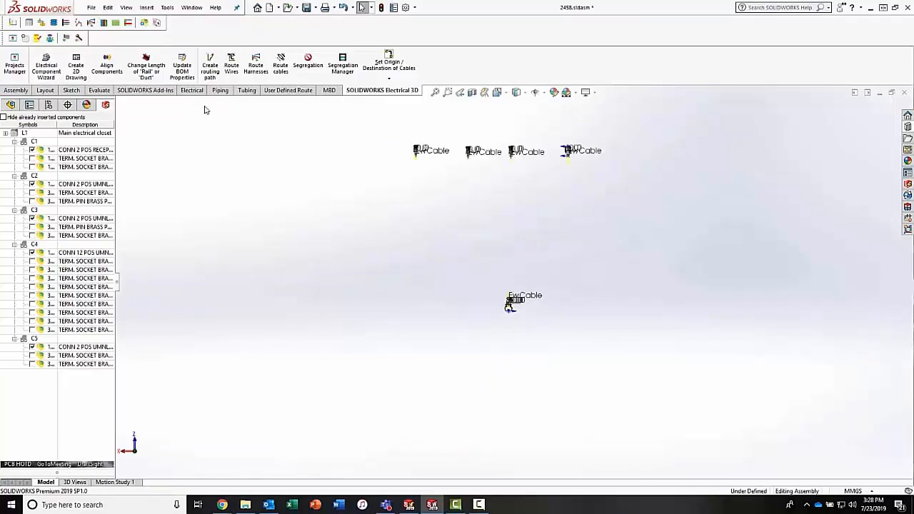
Step: Save the assembly with the repositioned C4 connector
click(91, 9)
click(104, 113)
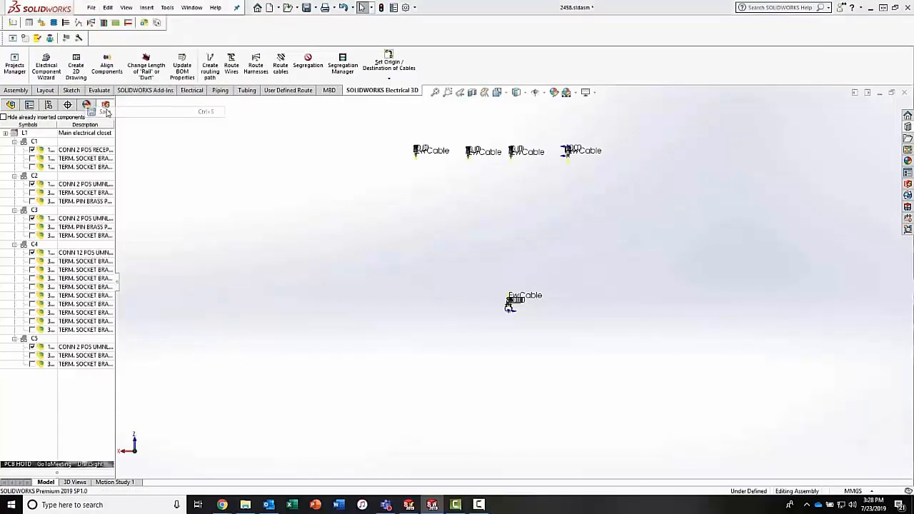
click(436, 217)
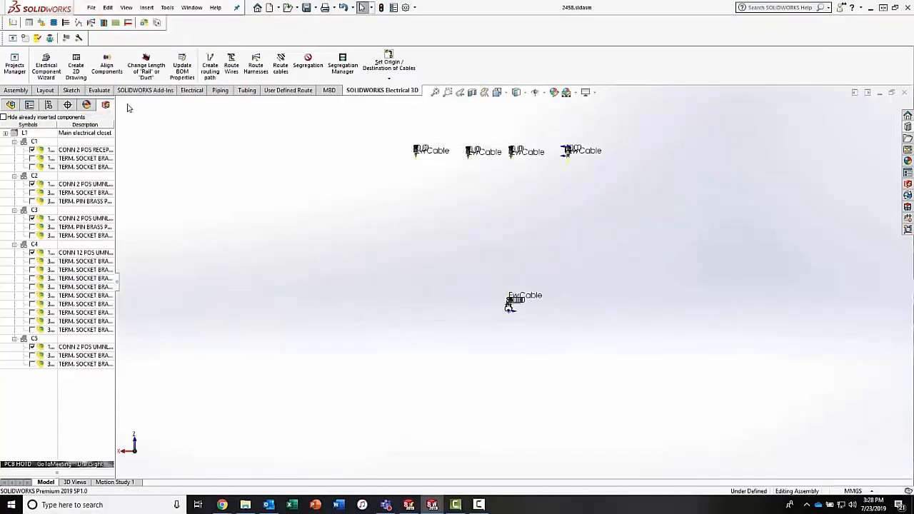
Step: Start a 3D sketch and draw a line about 60 mm straight down from the leftmost connector's path end
scroll(421, 162, down, 3)
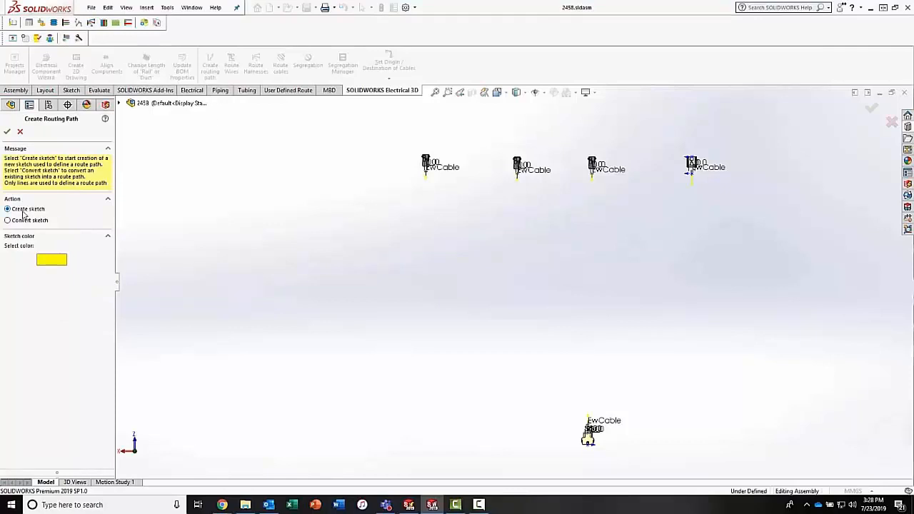
click(20, 133)
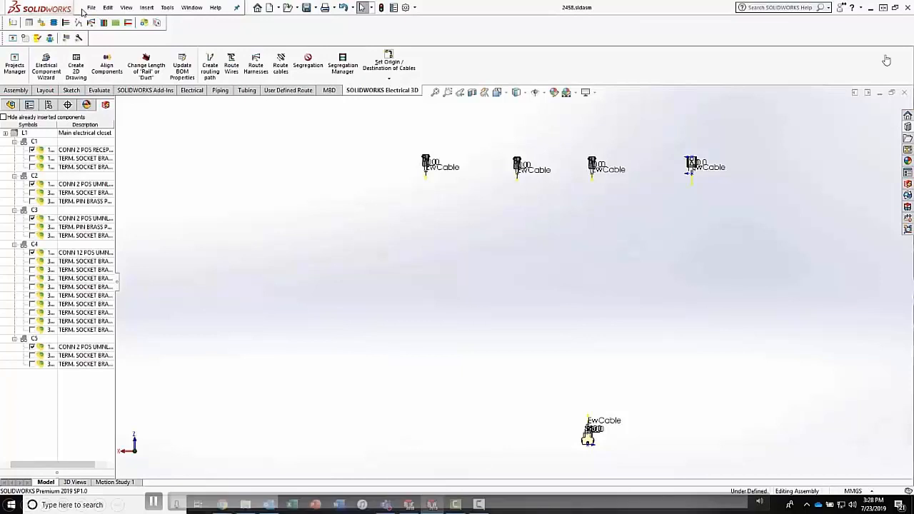
click(72, 91)
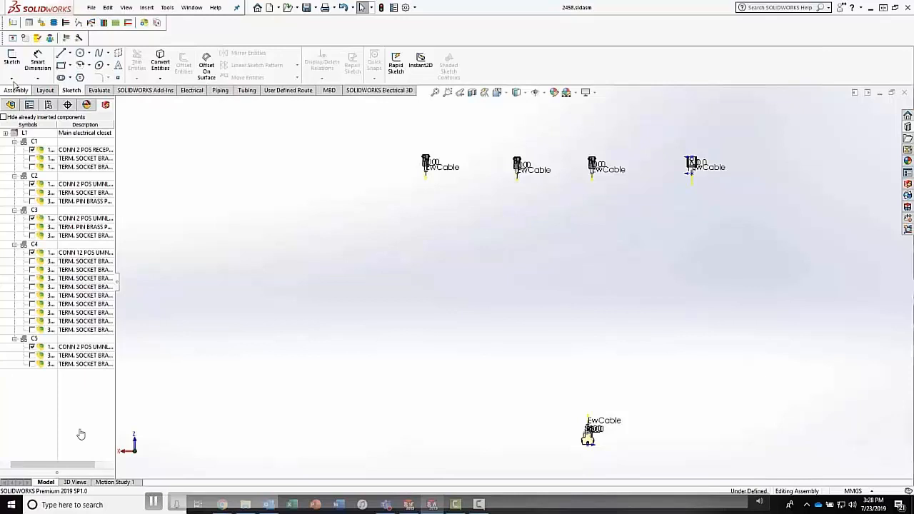
click(154, 503)
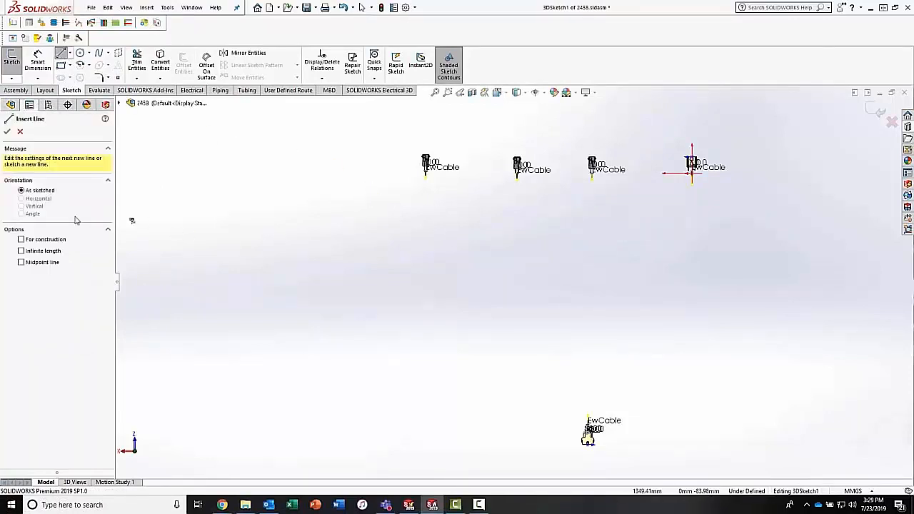
scroll(471, 165, down, 1)
scroll(402, 185, down, 3)
scroll(446, 214, down, 3)
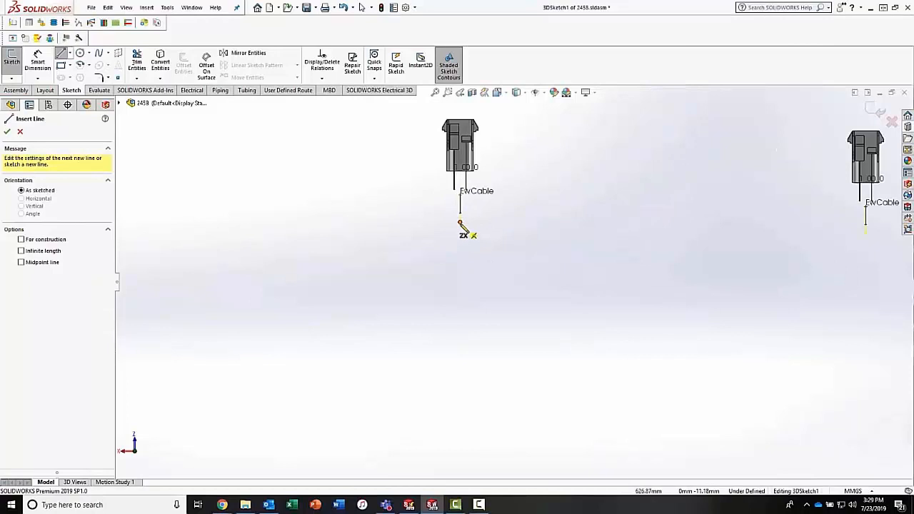
click(461, 225)
scroll(465, 255, up, 2)
scroll(492, 299, up, 2)
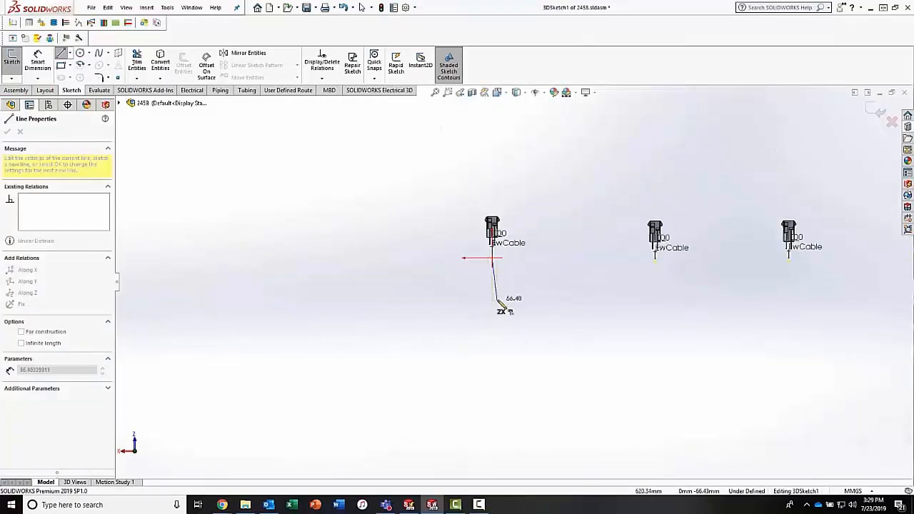
scroll(499, 310, up, 3)
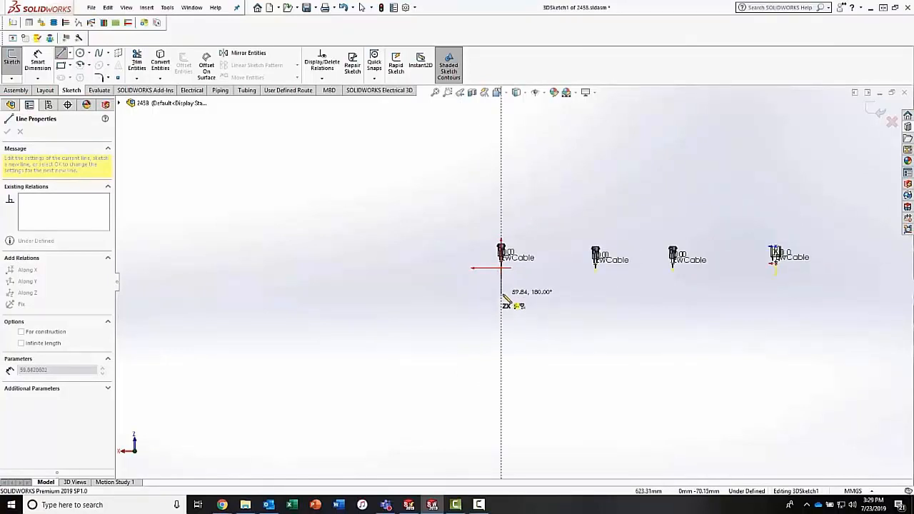
click(501, 294)
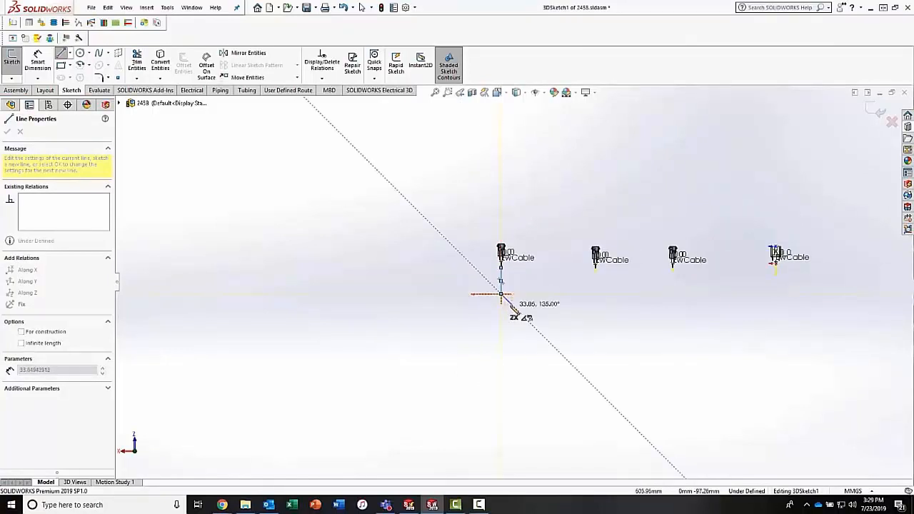
Step: Continue the line chain with short segments curving into a long horizontal run beneath the row of connectors
click(523, 312)
click(544, 319)
click(556, 319)
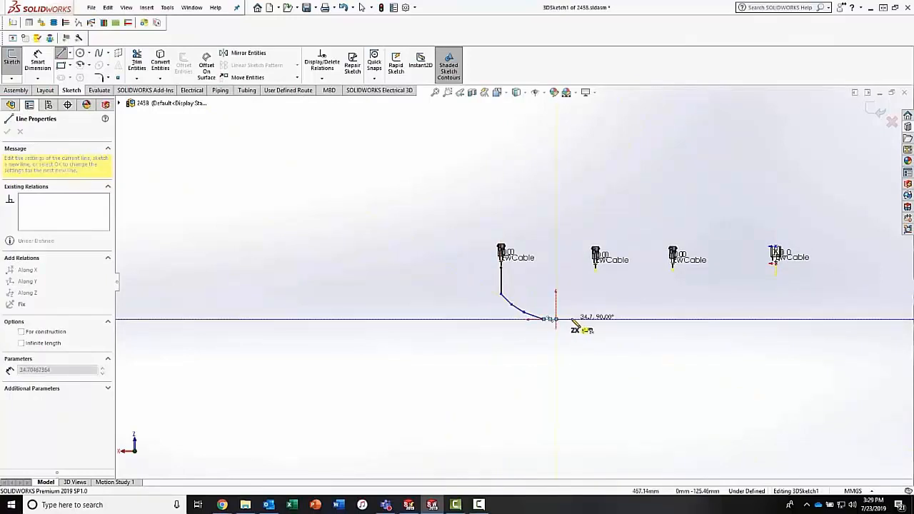
click(571, 320)
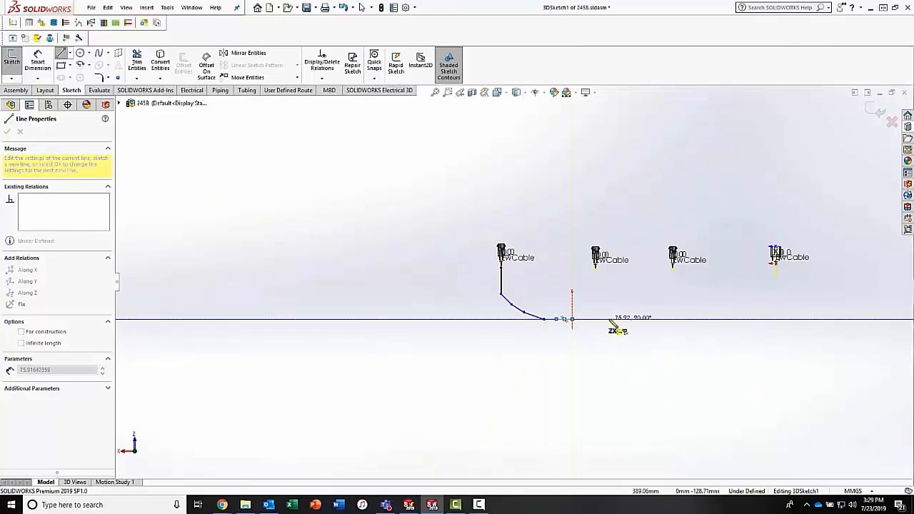
click(742, 320)
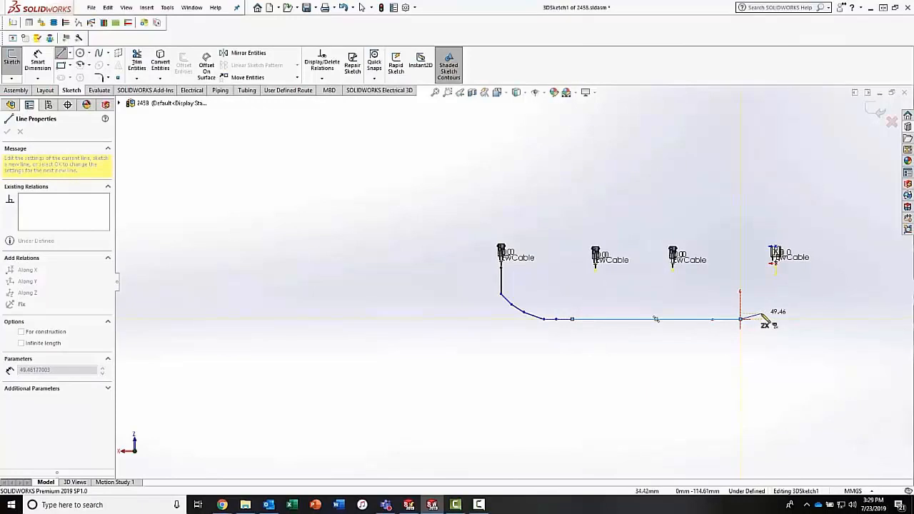
Step: Continue the line chain from the horizontal run's open end with short segments curving up to the rightmost connector's path end
click(761, 313)
click(778, 309)
click(781, 289)
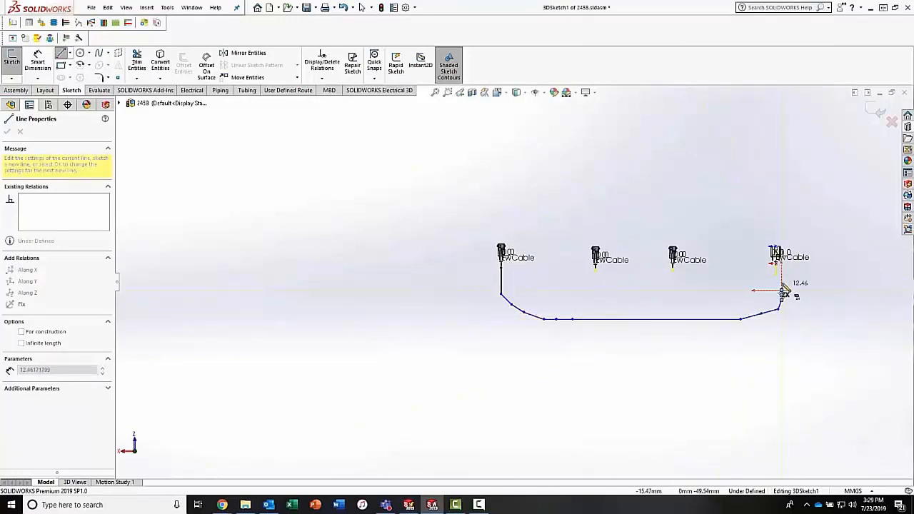
click(781, 283)
click(780, 282)
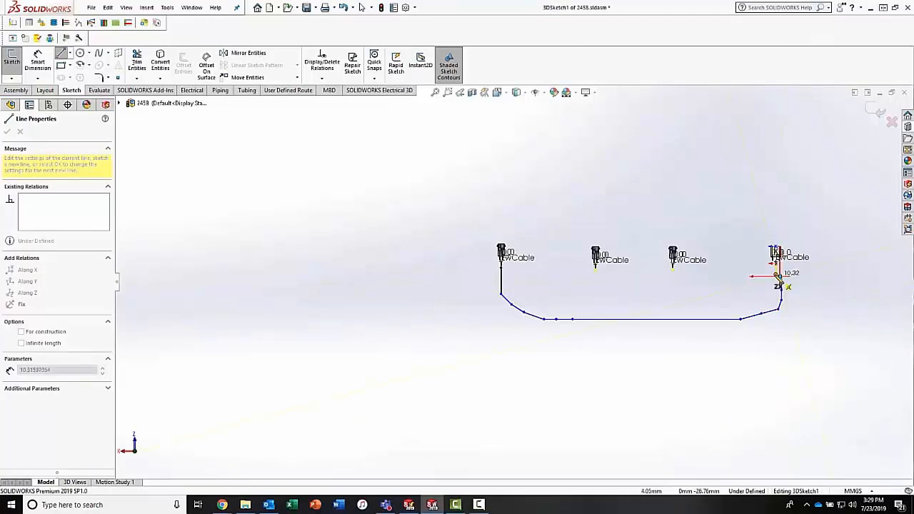
click(776, 274)
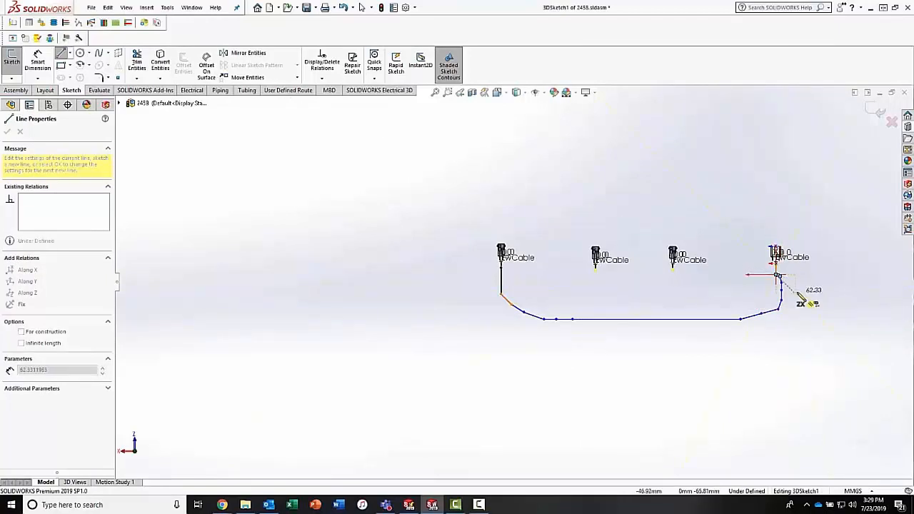
key(Escape)
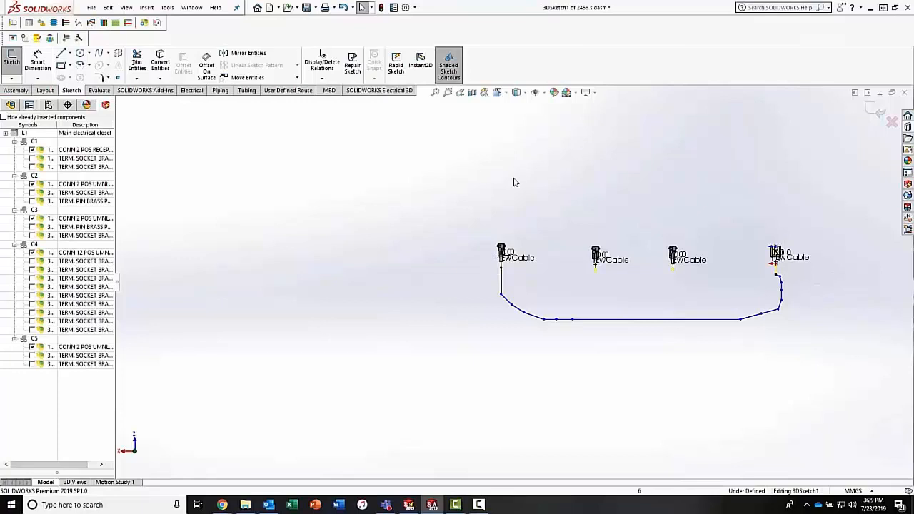
Step: Draw a branch from the second connector's path end straight down, curving with short segments onto the horizontal run
click(61, 54)
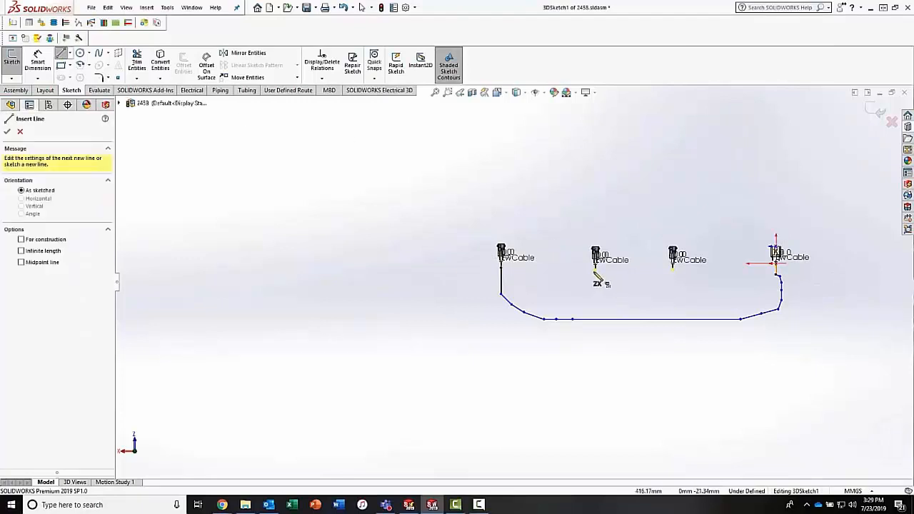
scroll(598, 277, down, 3)
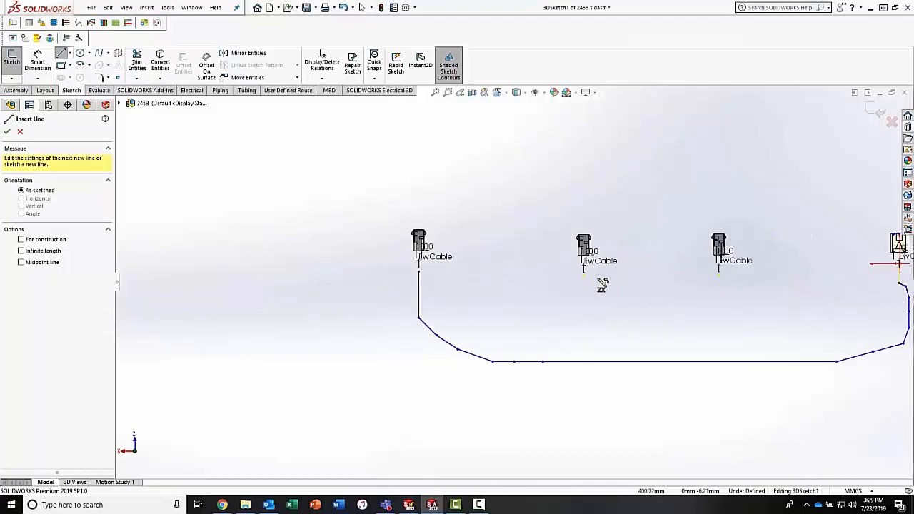
click(579, 275)
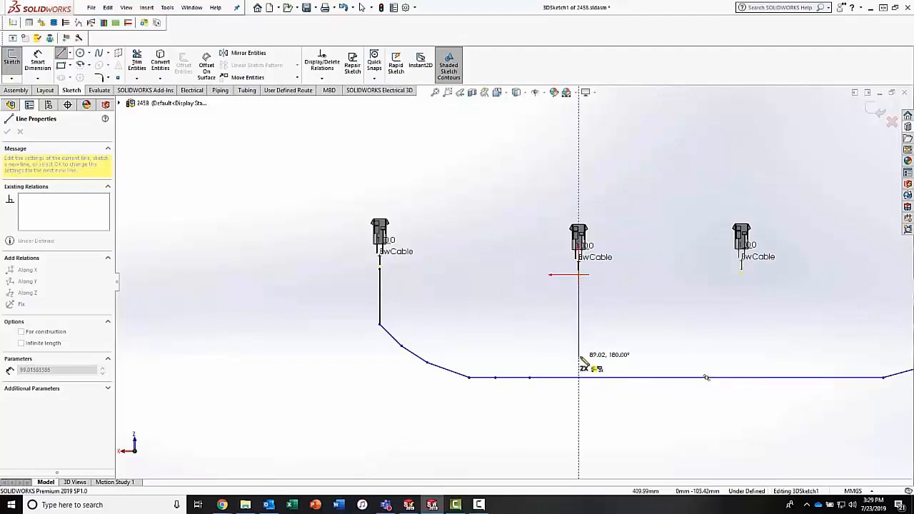
click(579, 338)
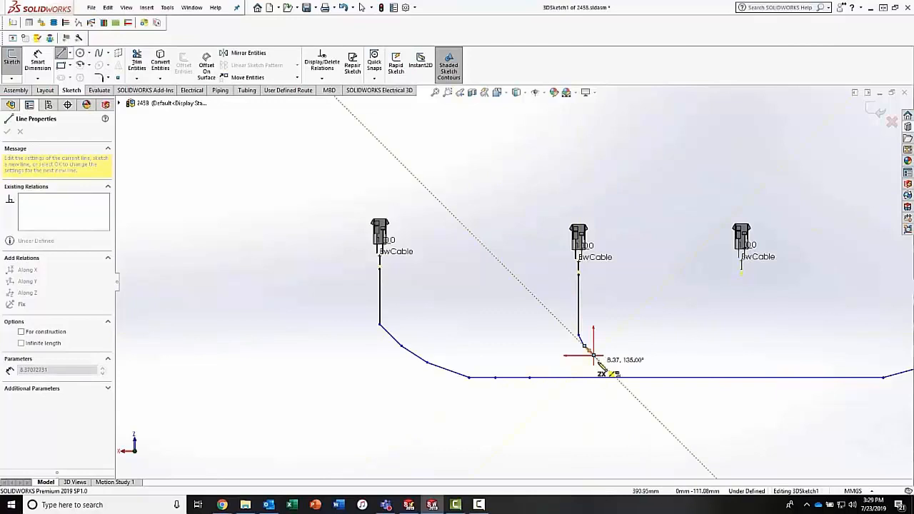
click(592, 354)
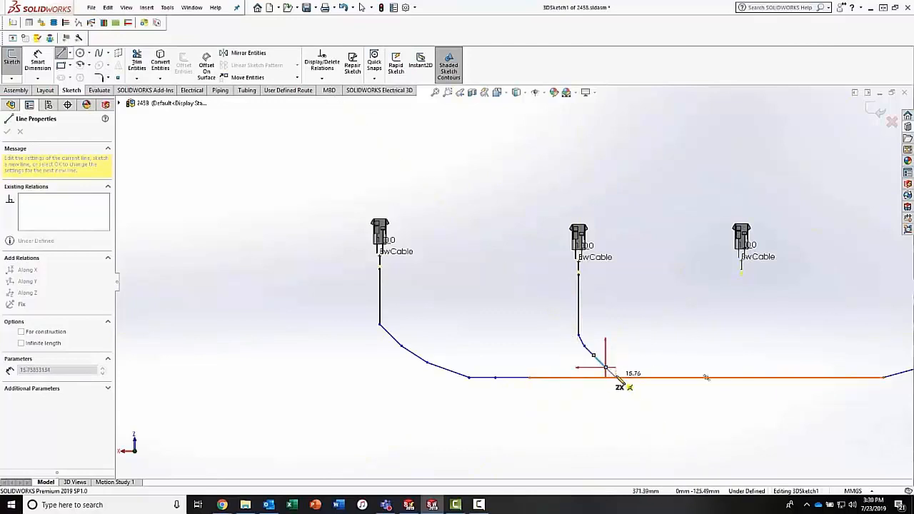
scroll(621, 382, down, 3)
click(606, 368)
key(Escape)
key(Escape)
Step: Draw a branch of short line segments from the third connector's path end, curving down onto the horizontal run
click(61, 53)
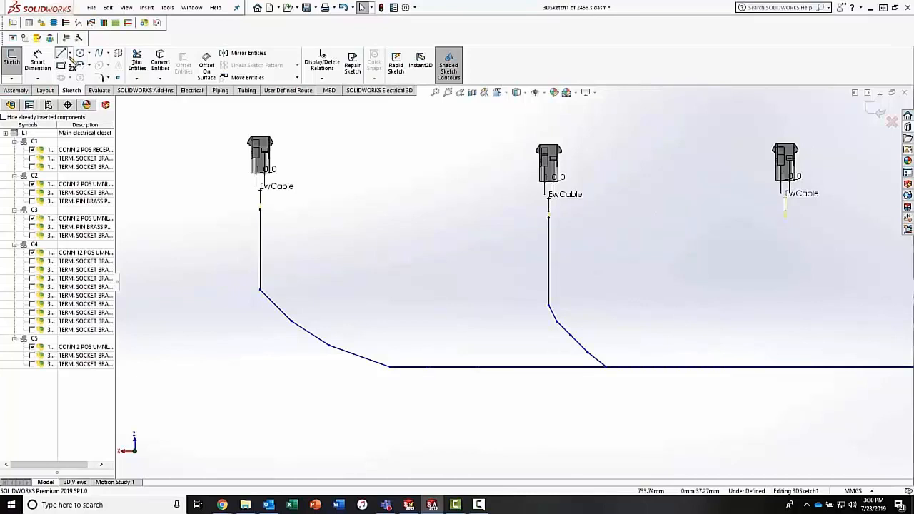
click(784, 217)
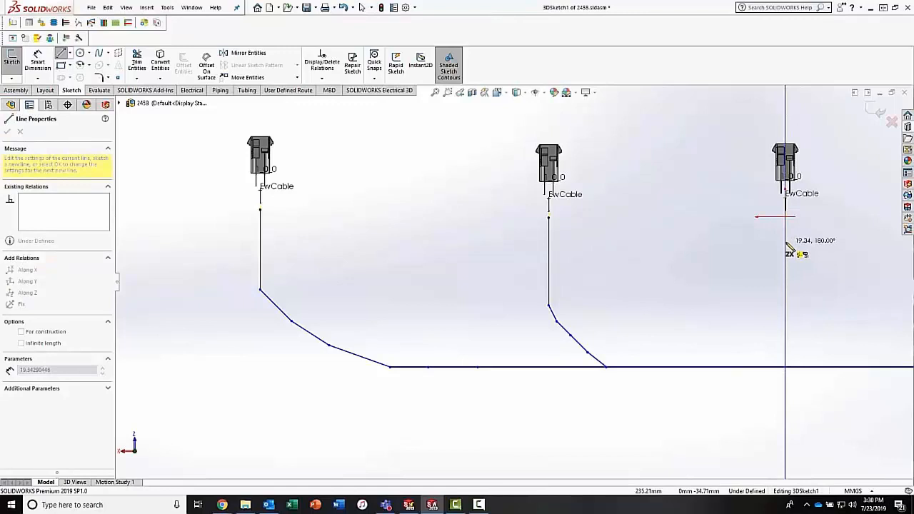
click(785, 260)
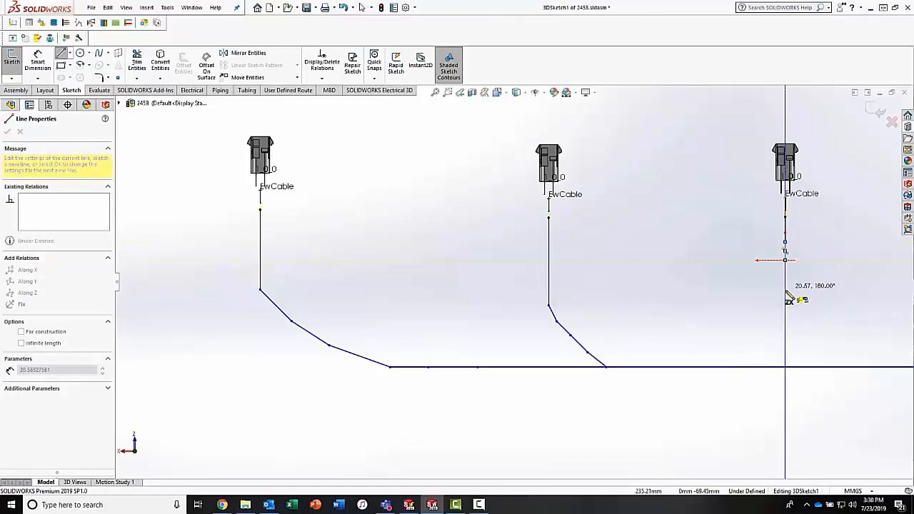
click(782, 294)
click(778, 311)
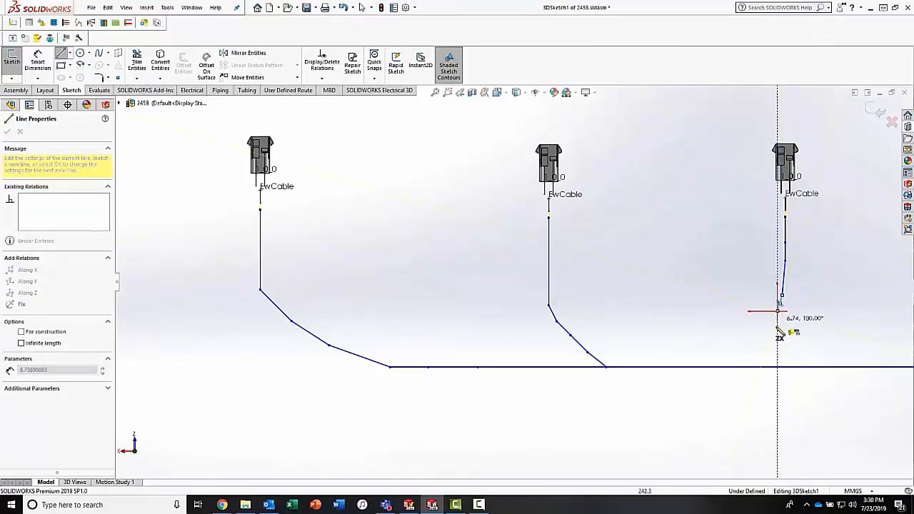
click(770, 333)
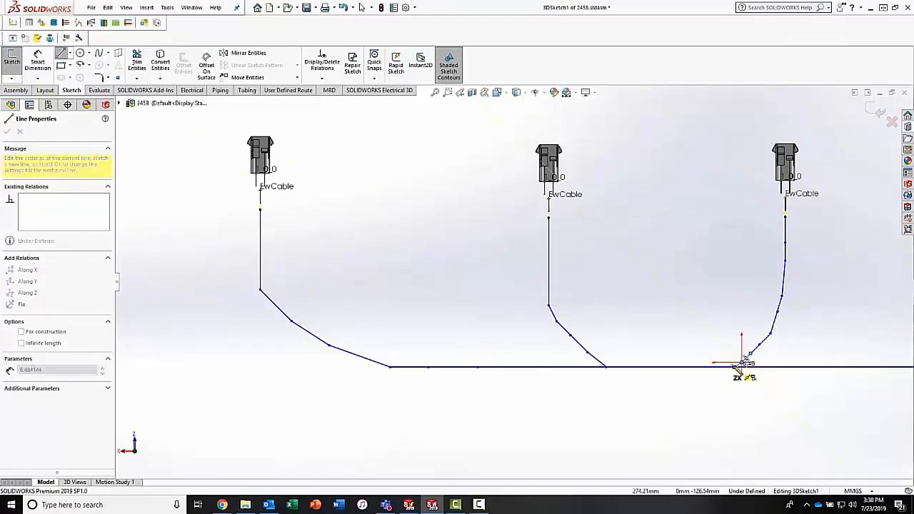
click(738, 368)
key(Escape)
Step: Draw a single line about 449 mm long from the lone C4 connector's path end to the horizontal run
scroll(776, 403, up, 4)
scroll(699, 363, up, 2)
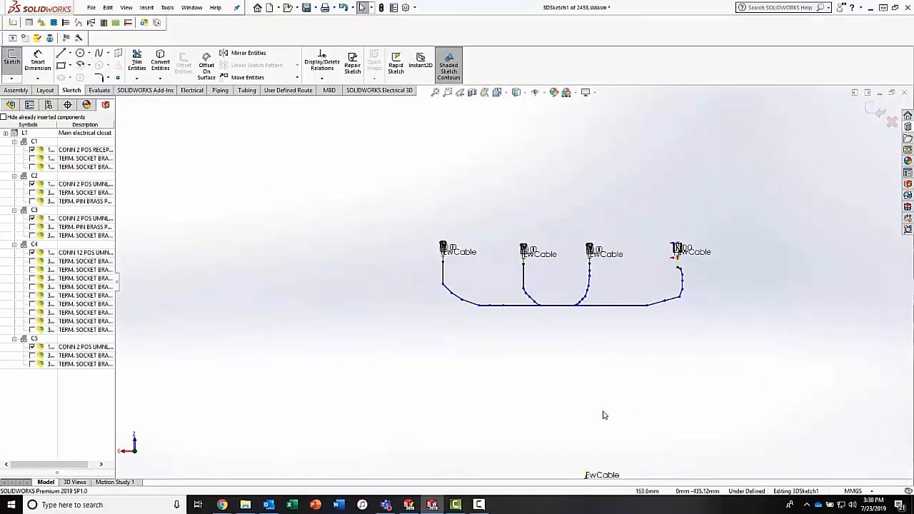
scroll(644, 385, up, 2)
scroll(624, 397, down, 5)
key(l)
scroll(497, 448, down, 4)
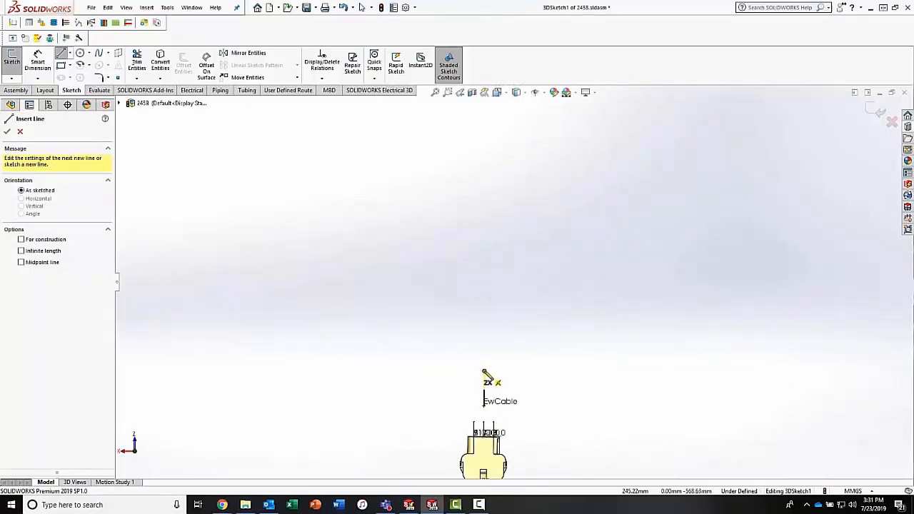
click(486, 374)
scroll(504, 322, up, 4)
scroll(500, 232, down, 3)
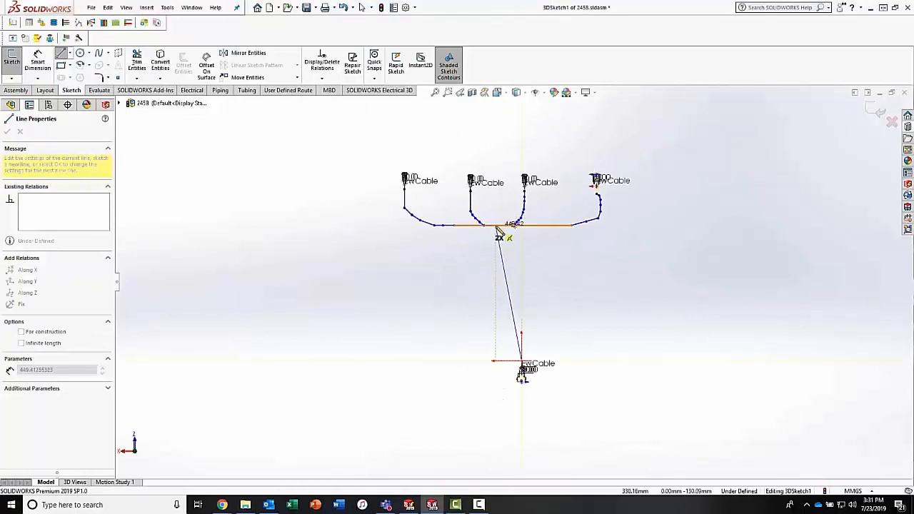
click(496, 226)
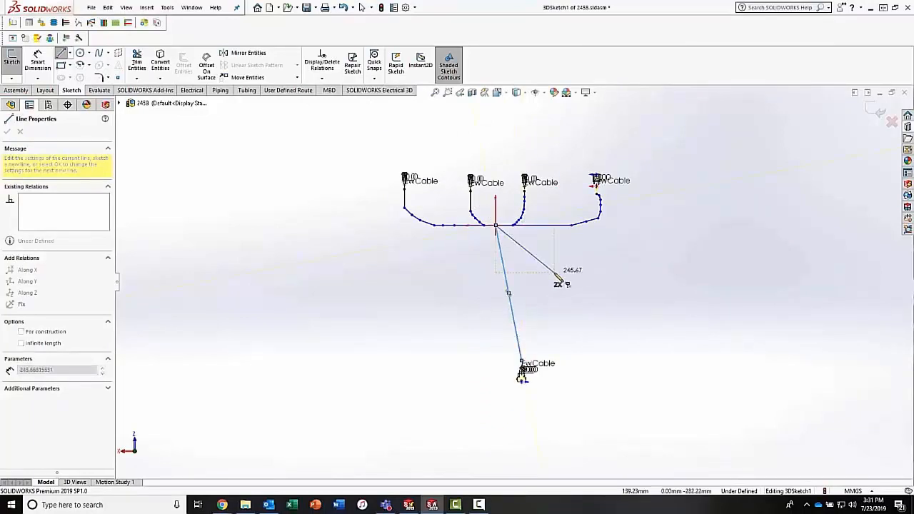
key(Escape)
key(Escape)
Step: Delete the curved segments beneath the rightmost connector and pull the remaining run's open endpoint slightly inward
scroll(616, 214, down, 5)
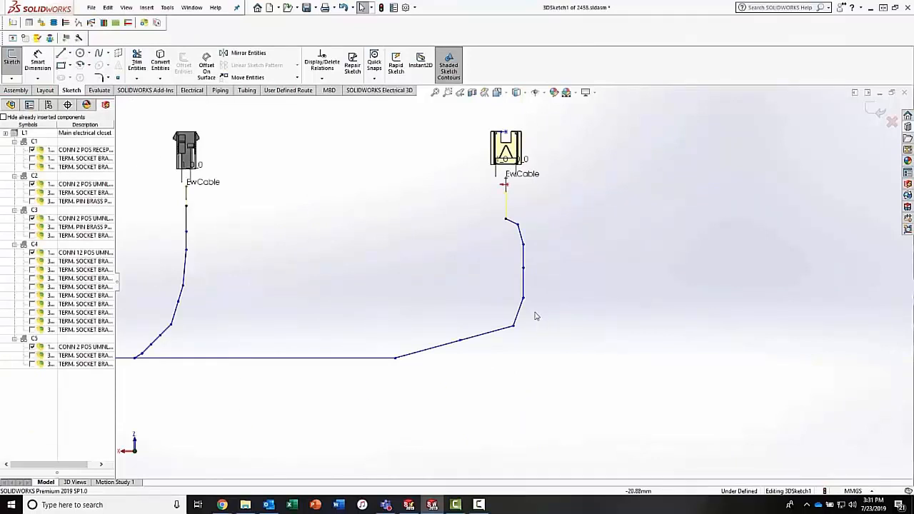
drag(533, 312, 485, 225)
key(Delete)
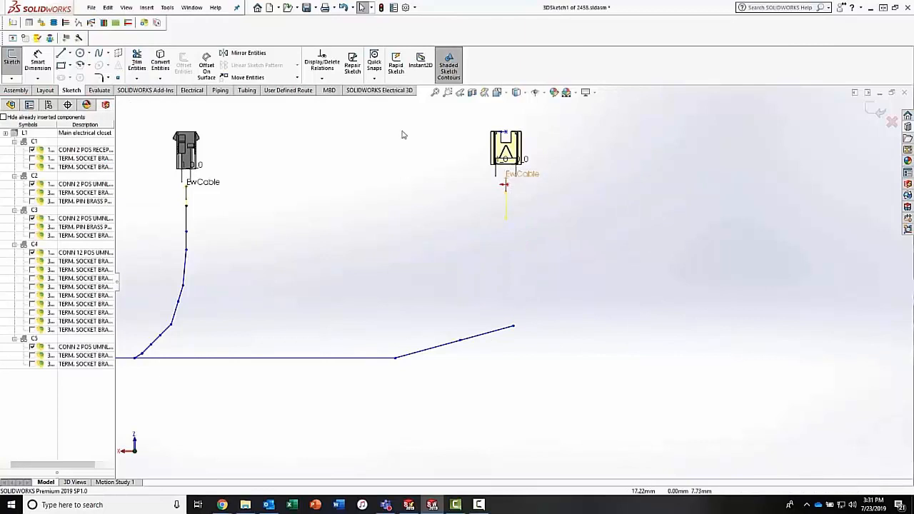
drag(512, 327, 484, 336)
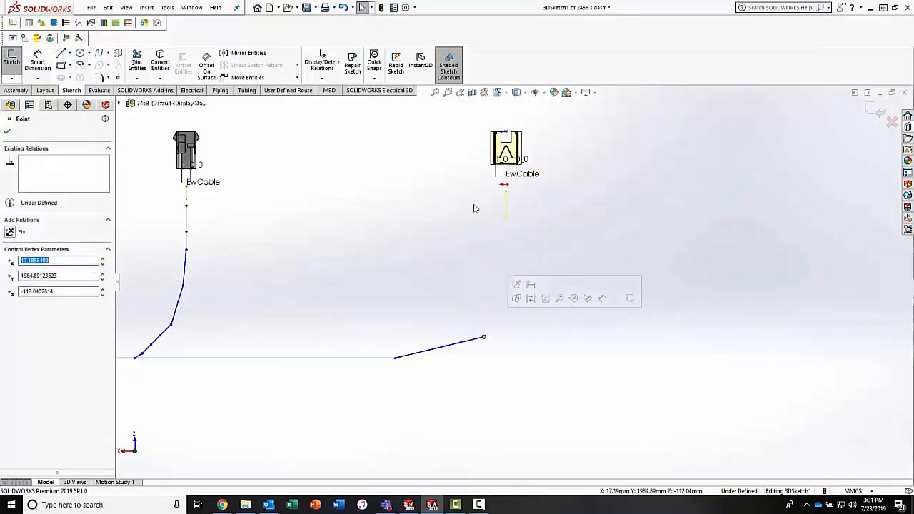
Step: Draw a new line chain from the rightmost connector's path end down to the run's open endpoint
click(61, 55)
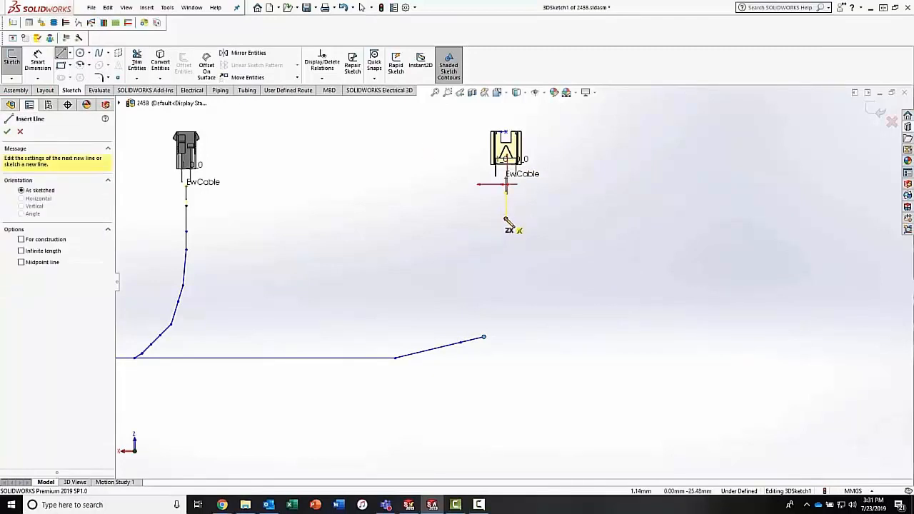
click(505, 219)
click(506, 272)
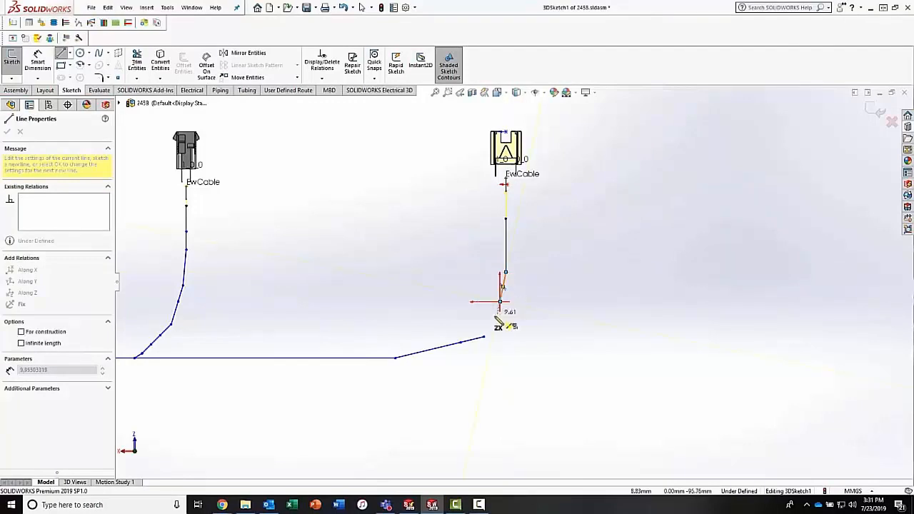
click(499, 302)
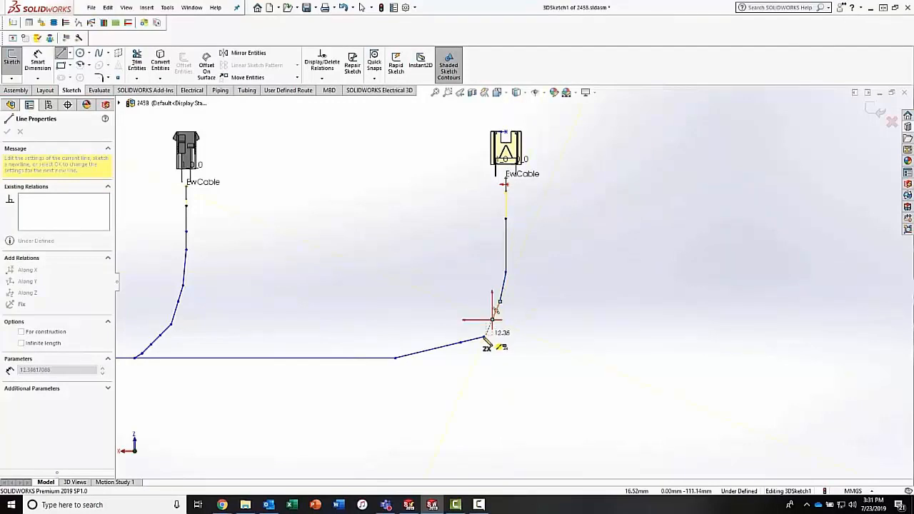
scroll(491, 341, down, 4)
scroll(485, 326, down, 2)
click(483, 318)
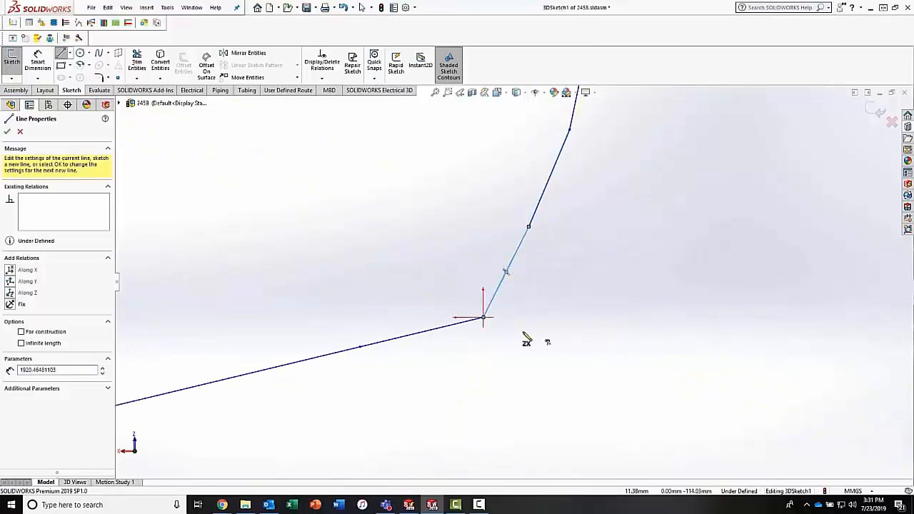
scroll(504, 332, up, 3)
scroll(505, 332, up, 5)
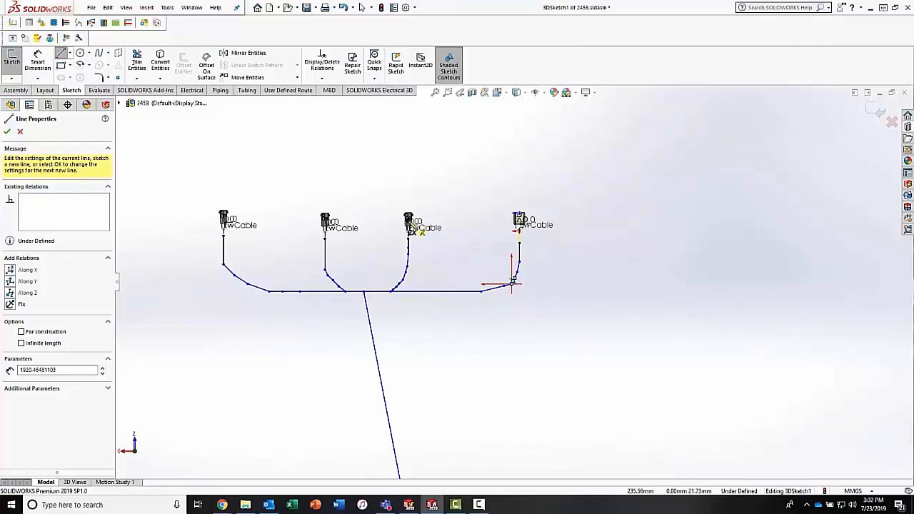
key(Escape)
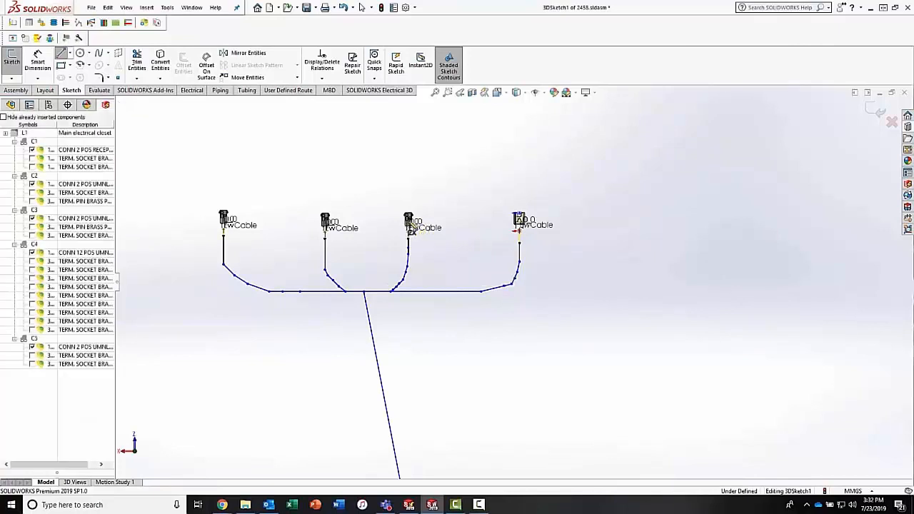
Step: Close the 3D sketch and convert 3DSketch1 into a routing path for the connectors
click(409, 221)
key(space)
click(412, 263)
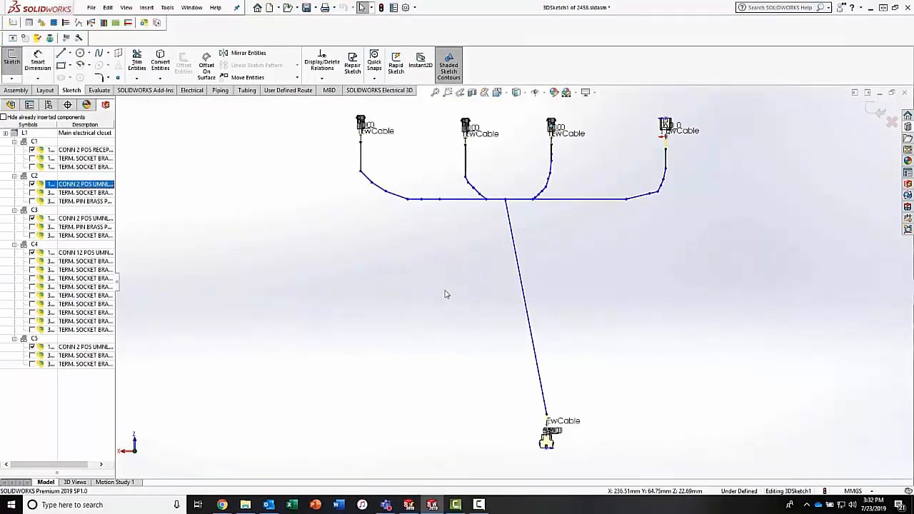
middle_drag(445, 271, 464, 269)
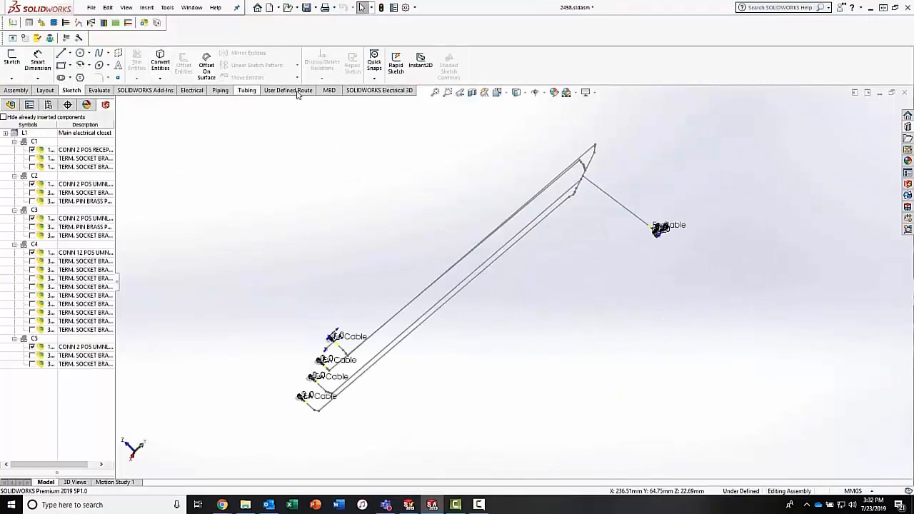
click(379, 90)
click(214, 65)
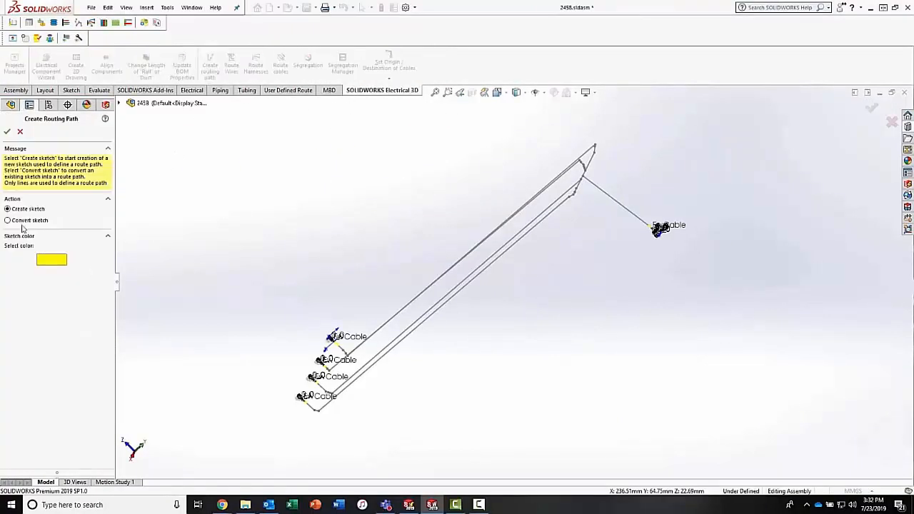
click(24, 221)
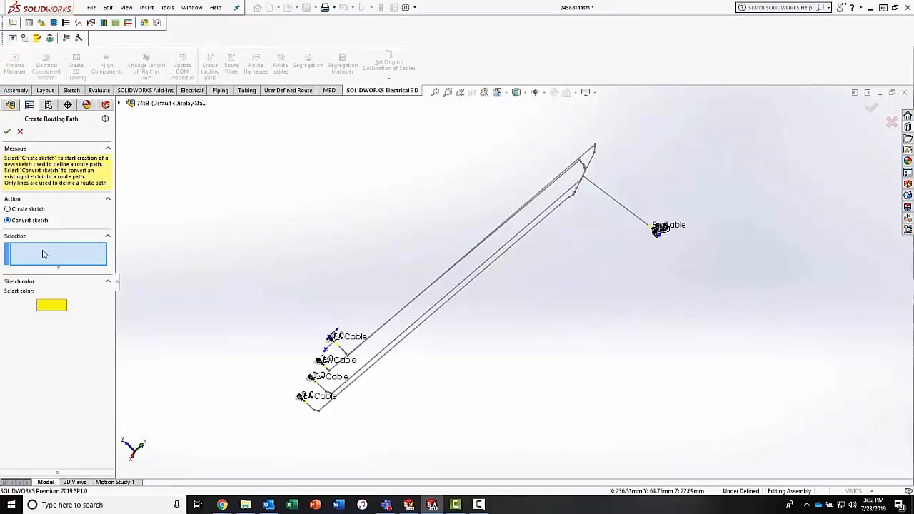
click(401, 312)
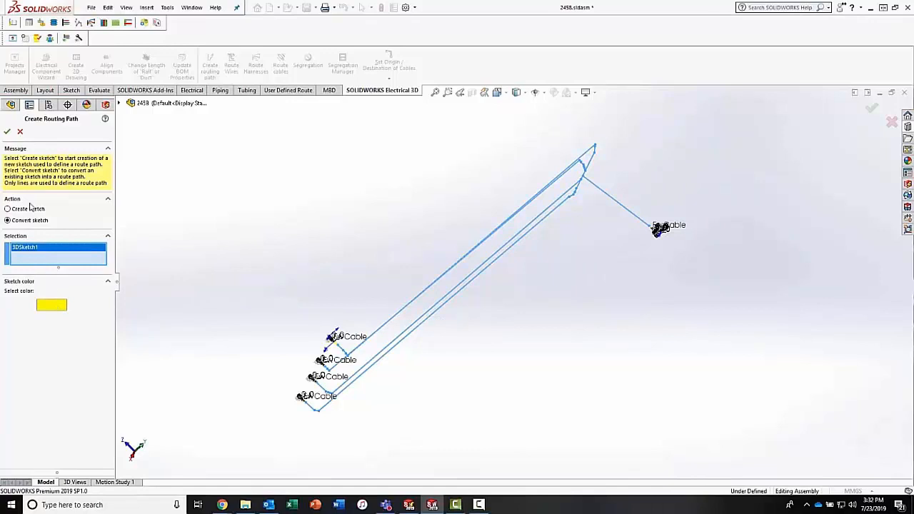
click(7, 132)
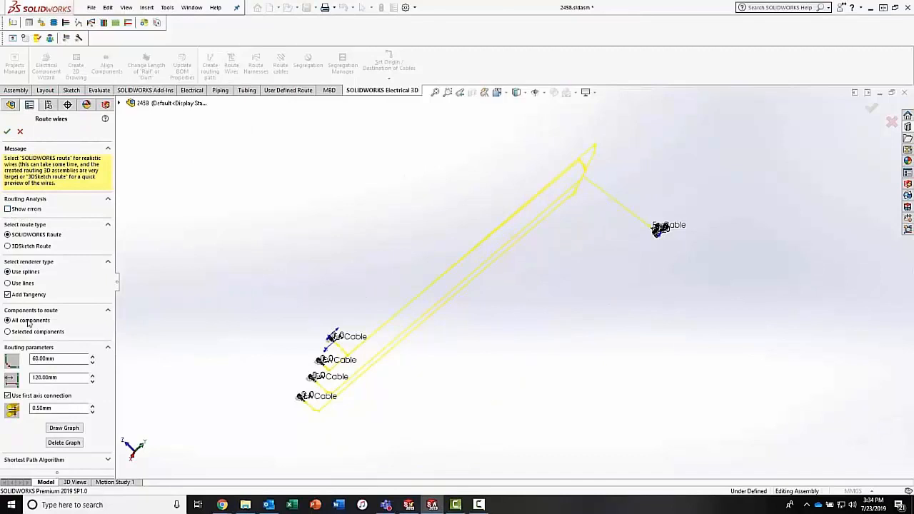
Step: Route the wires of all components as a SOLIDWORKS Route, using splines with added tangency
click(7, 132)
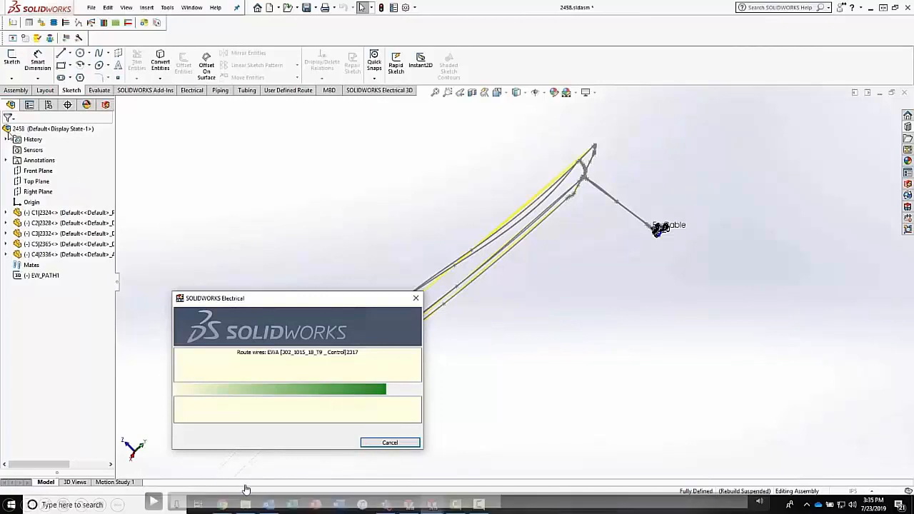
Step: Switch to the other SOLIDWORKS window containing the connector assembly with its EW_PATH1 sketch
key(alt+Tab)
key(alt+Tab)
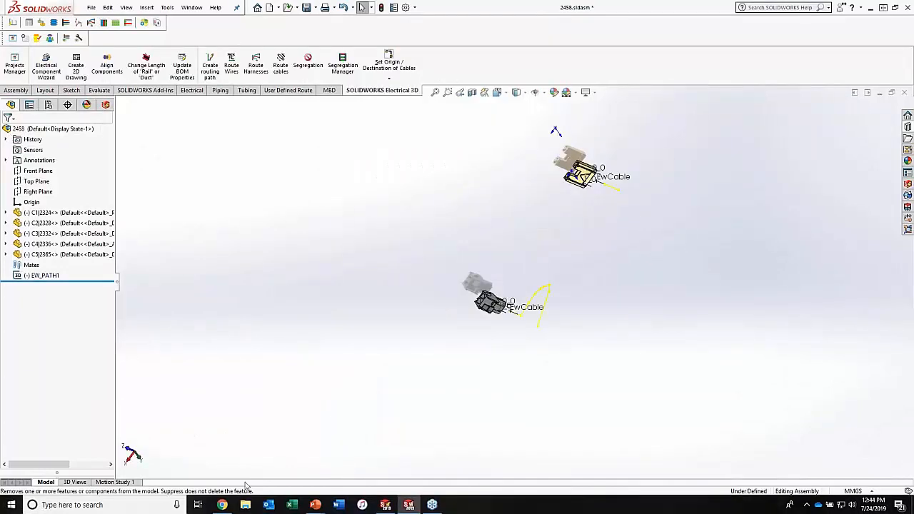
Step: Open the Route Wires settings and review the route type, renderer and routing parameters against the connector path
click(232, 74)
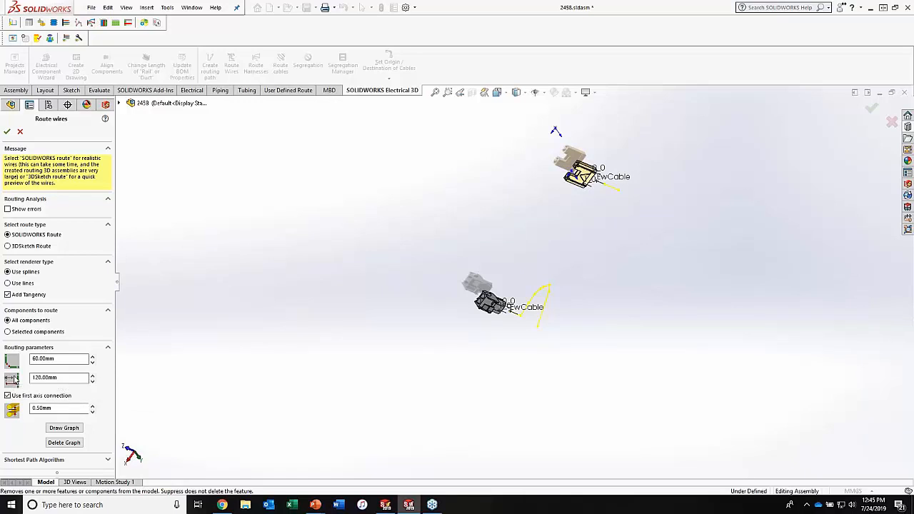
scroll(507, 305, down, 5)
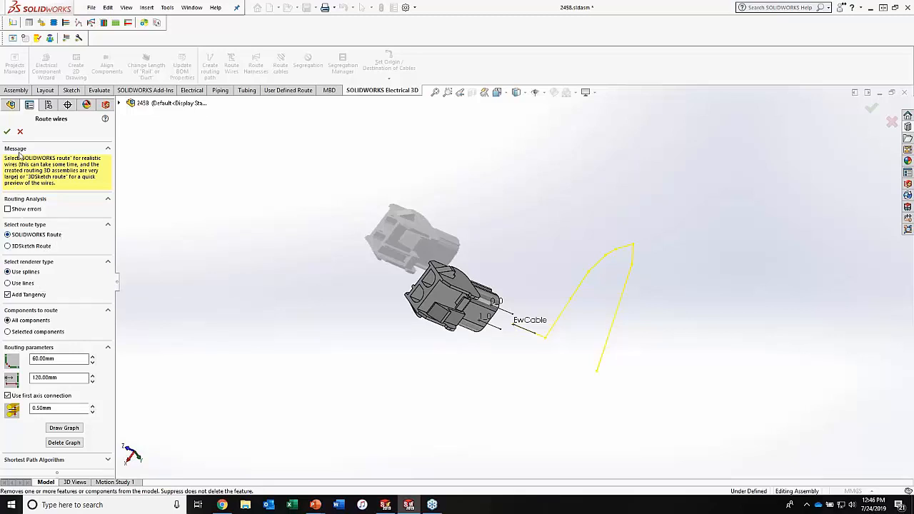
mouse_move(316, 506)
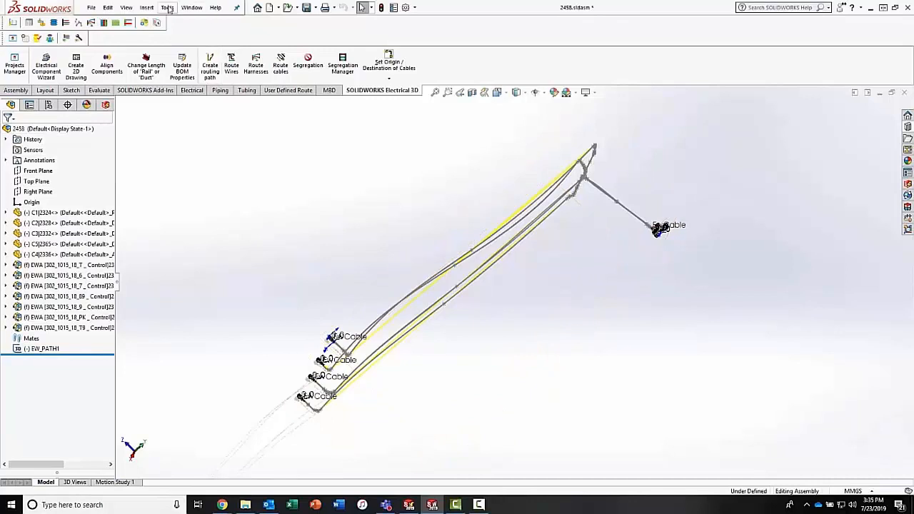
Step: Hide the routing points, sketches and origins in the routed assembly
click(129, 9)
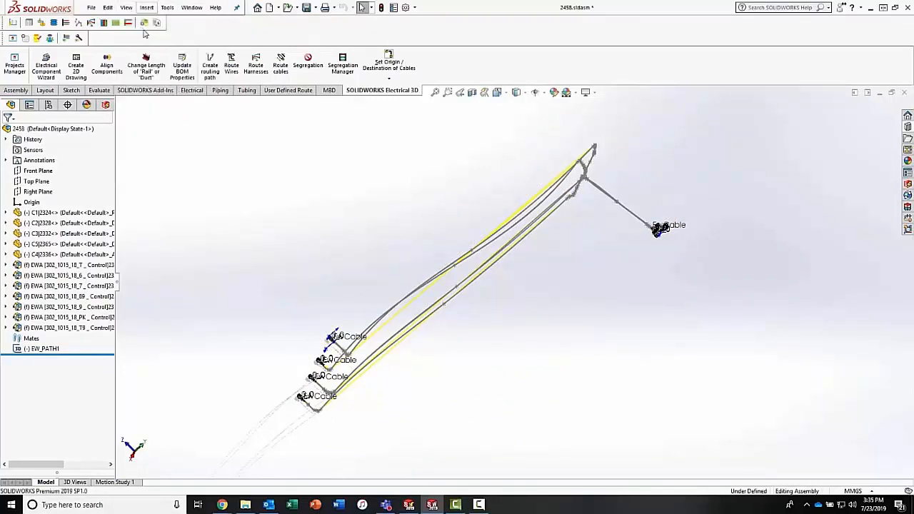
mouse_move(127, 9)
mouse_move(140, 89)
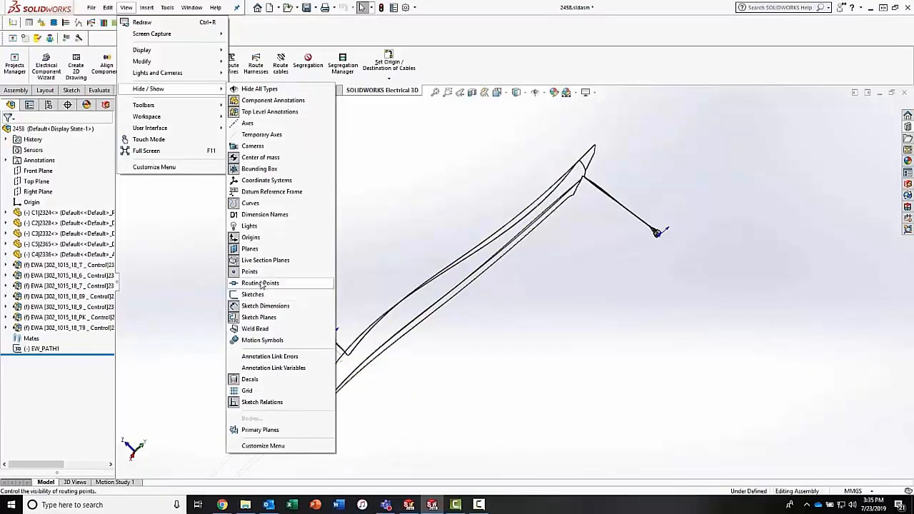
click(264, 240)
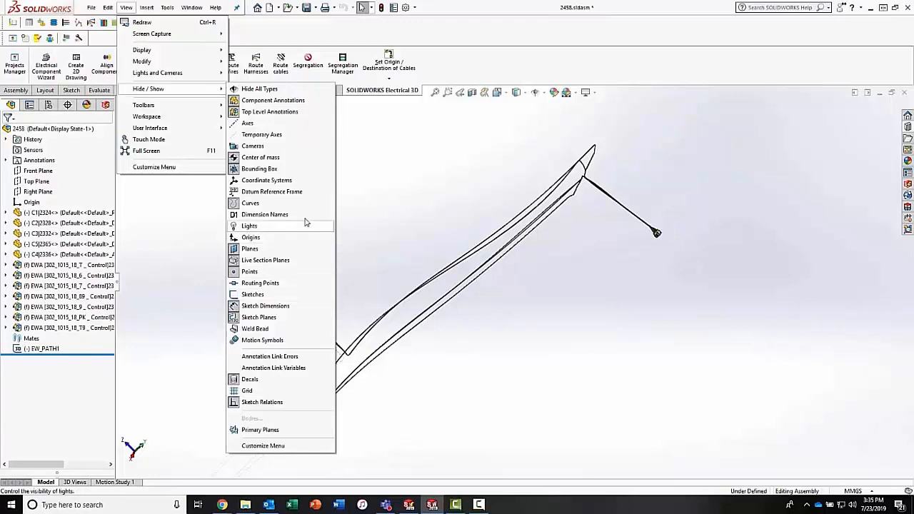
click(376, 207)
Step: Inspect the routed wires where they leave the four small connectors
middle_drag(370, 362, 364, 385)
scroll(344, 374, down, 3)
scroll(344, 374, down, 10)
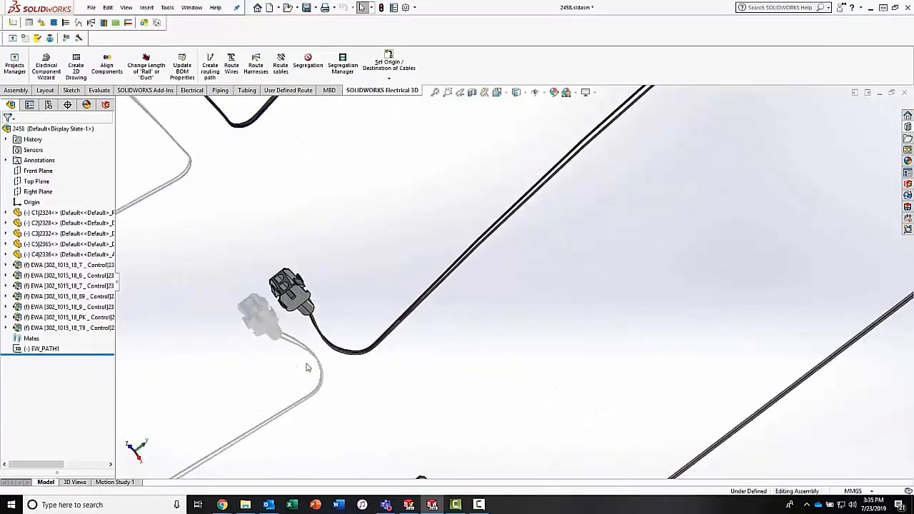
middle_drag(379, 321, 438, 279)
scroll(810, 292, up, 11)
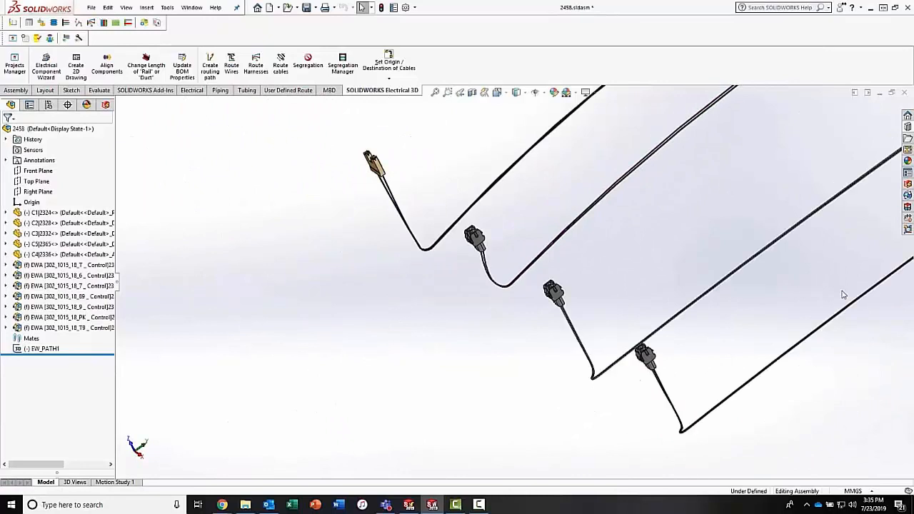
scroll(854, 171, up, 3)
scroll(840, 121, up, 2)
Step: Inspect the wires where the branches meet and where they enter the large multi-pin connector
middle_drag(777, 165, 721, 179)
scroll(641, 244, down, 6)
scroll(501, 242, down, 6)
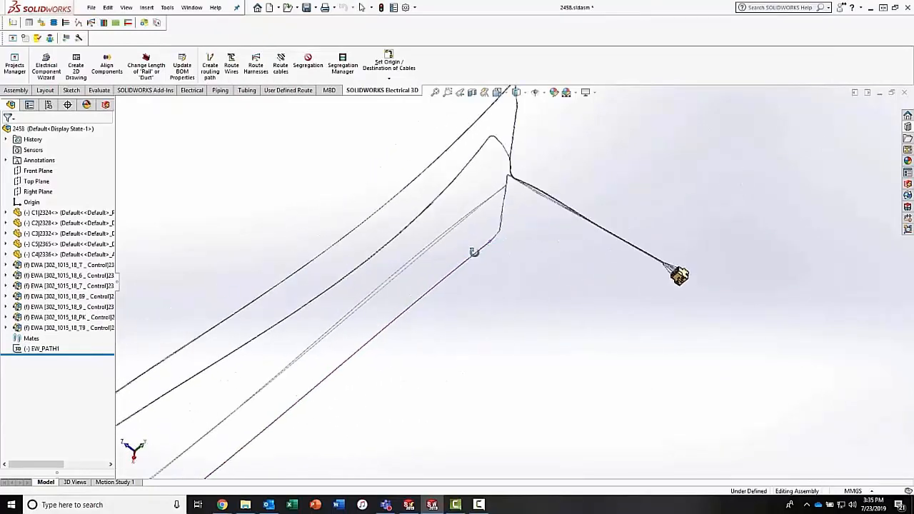
scroll(506, 181, down, 6)
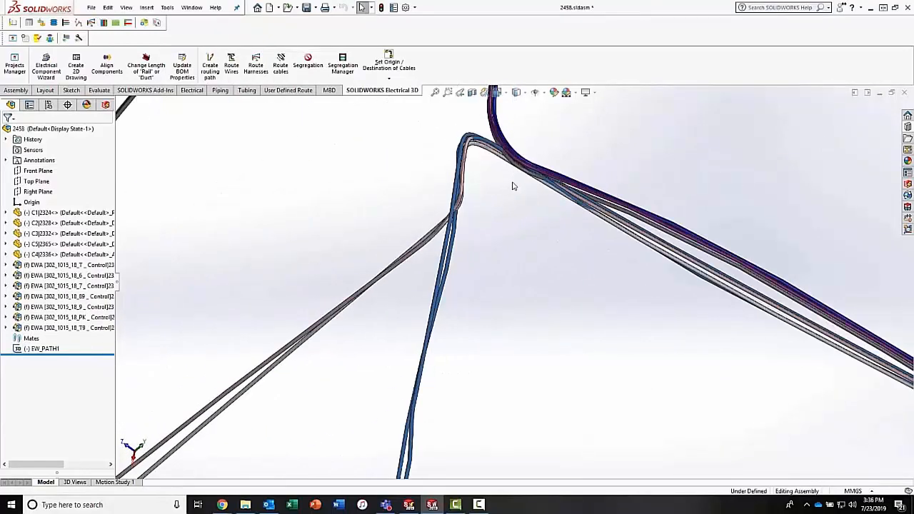
middle_drag(526, 194, 656, 355)
scroll(593, 365, down, 5)
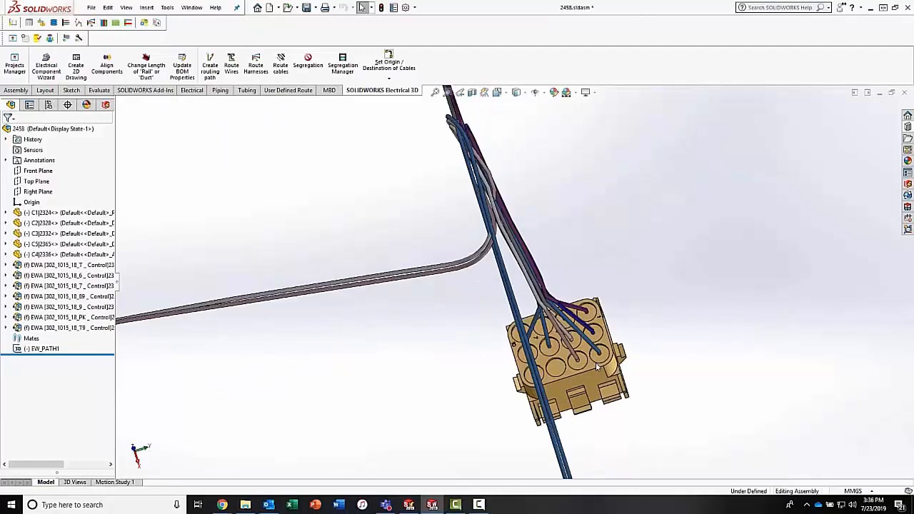
middle_drag(577, 370, 563, 377)
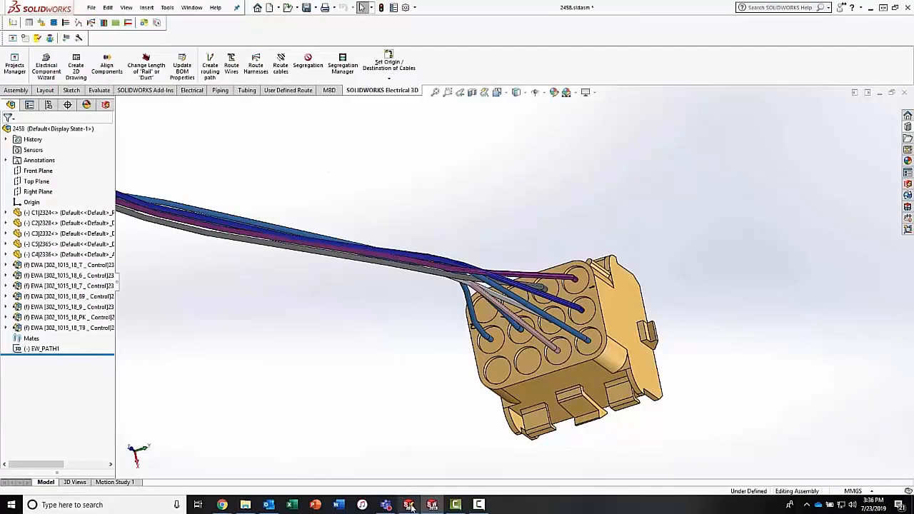
Step: Switch to SOLIDWORKS Electrical and start adding all connectors and wires on the Power drawing to a harness
mouse_move(408, 504)
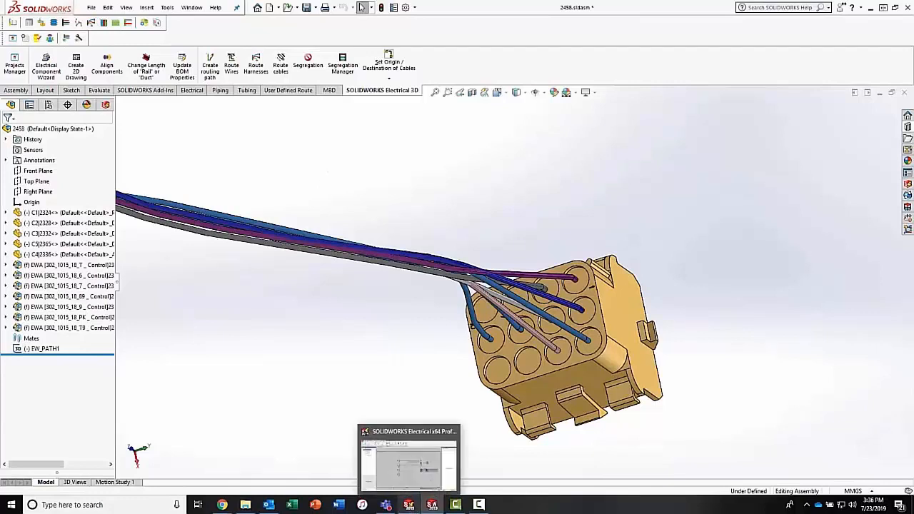
click(410, 504)
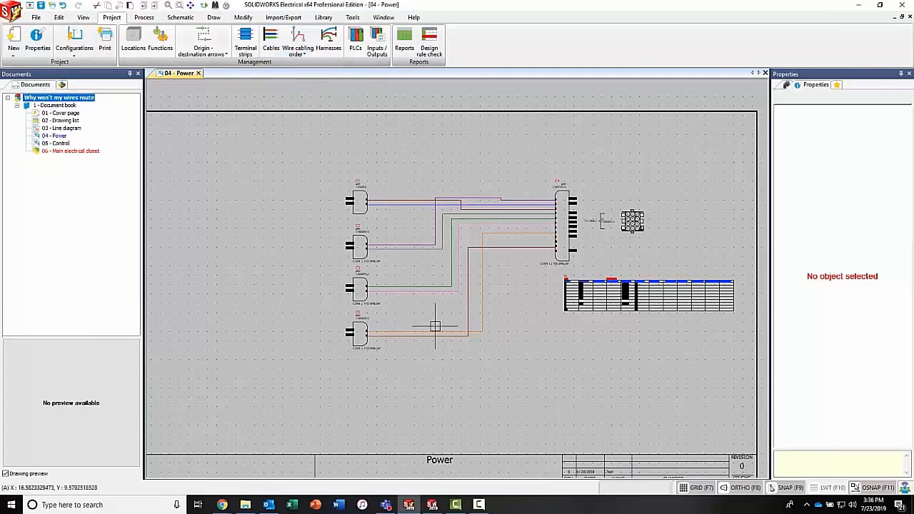
drag(319, 157, 649, 415)
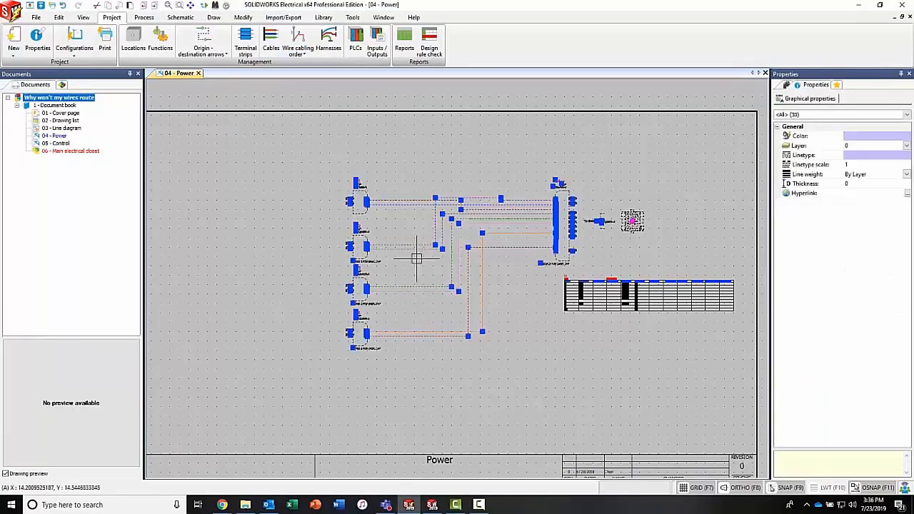
right_click(365, 233)
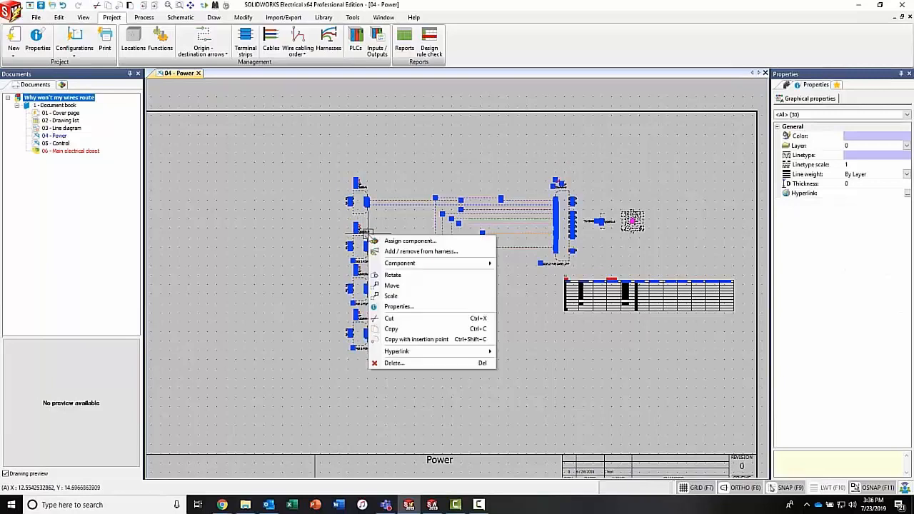
click(413, 251)
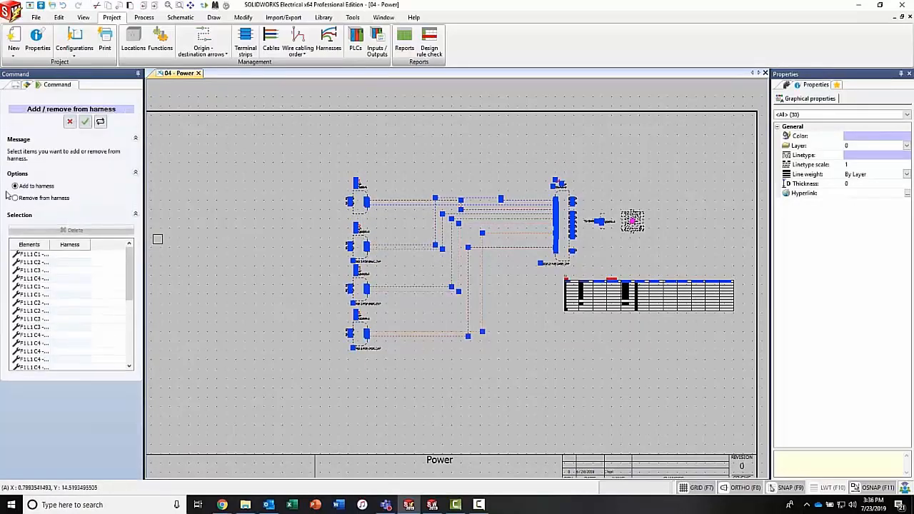
click(86, 122)
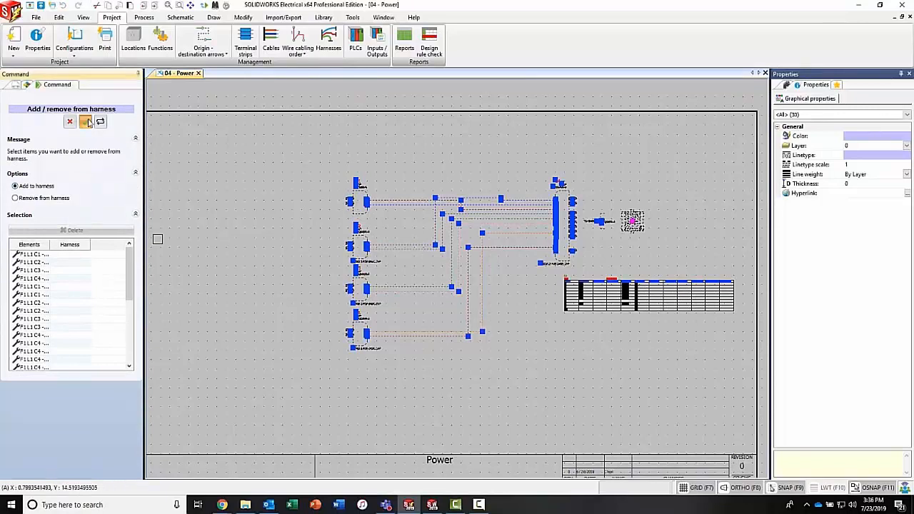
Step: Create a harness with the description "Harness test" and assign the selected connectors and wires to it
click(258, 153)
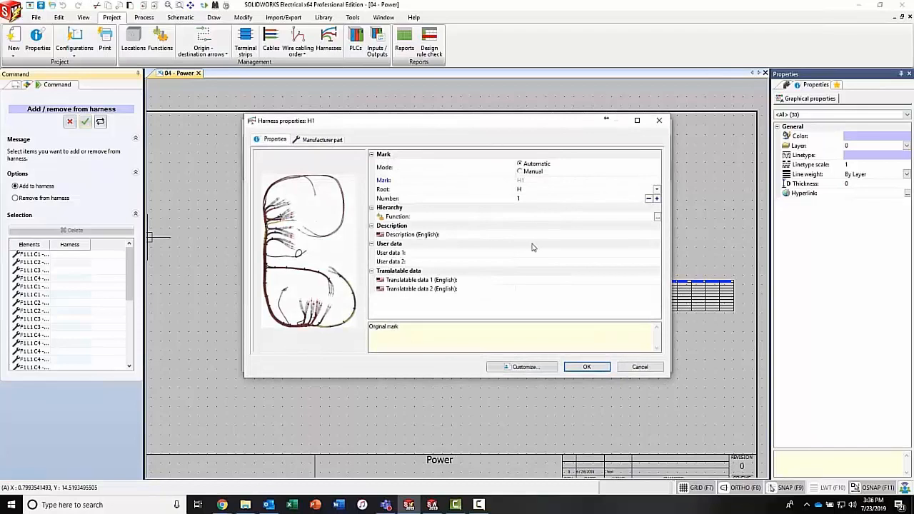
click(536, 238)
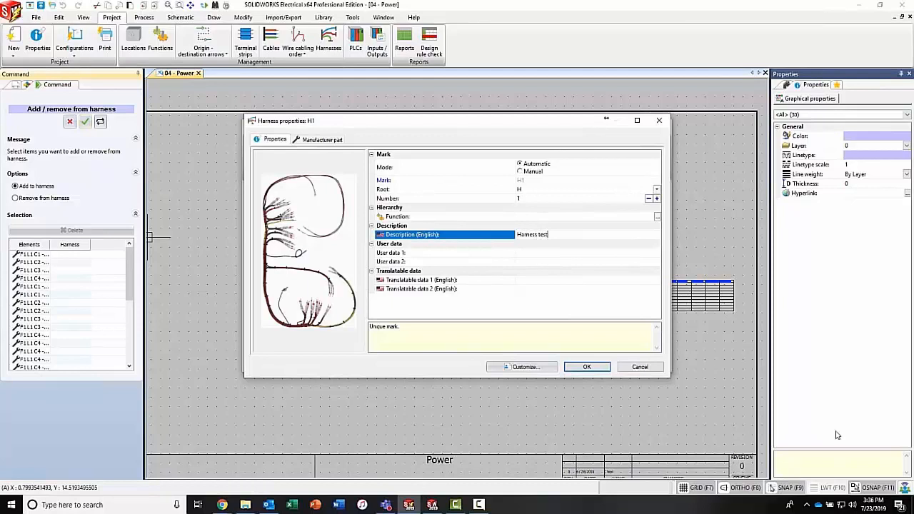
click(587, 366)
click(286, 196)
click(603, 365)
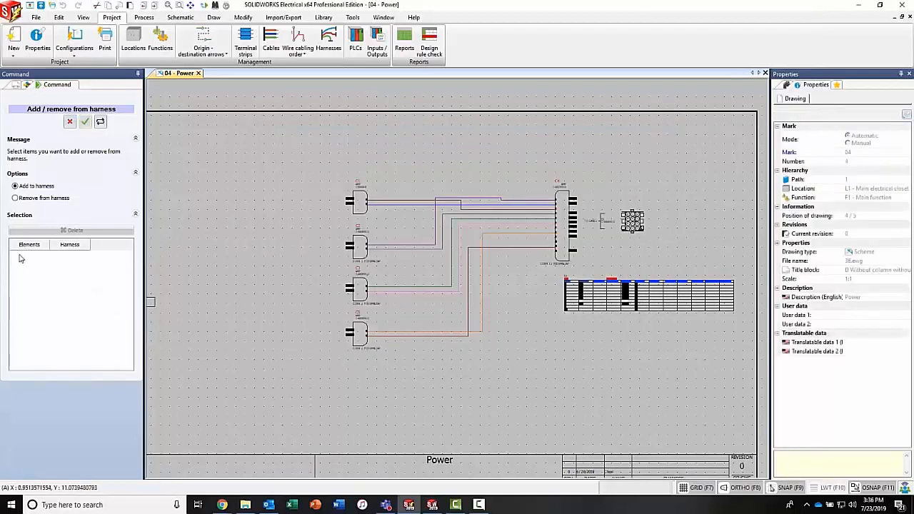
click(70, 123)
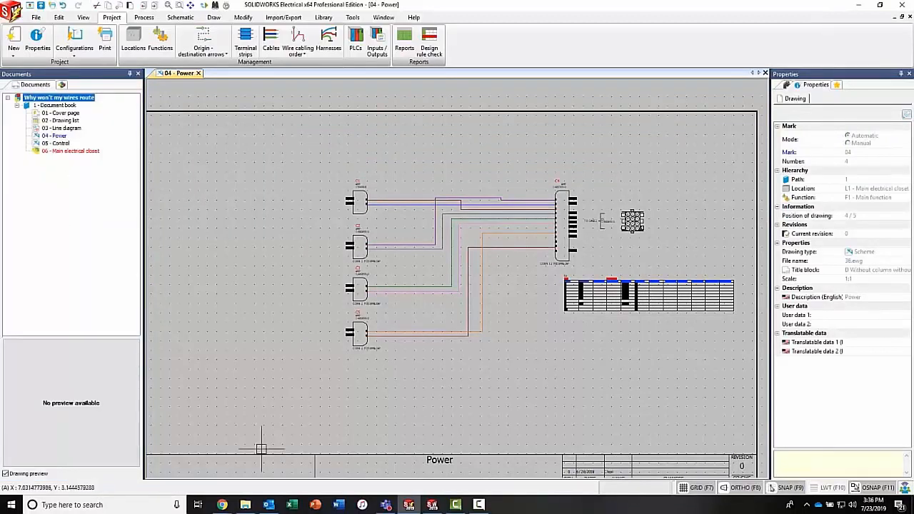
Step: Switch back to the SOLIDWORKS assembly and delete all the EWA wire route subassemblies
click(432, 505)
scroll(343, 350, up, 5)
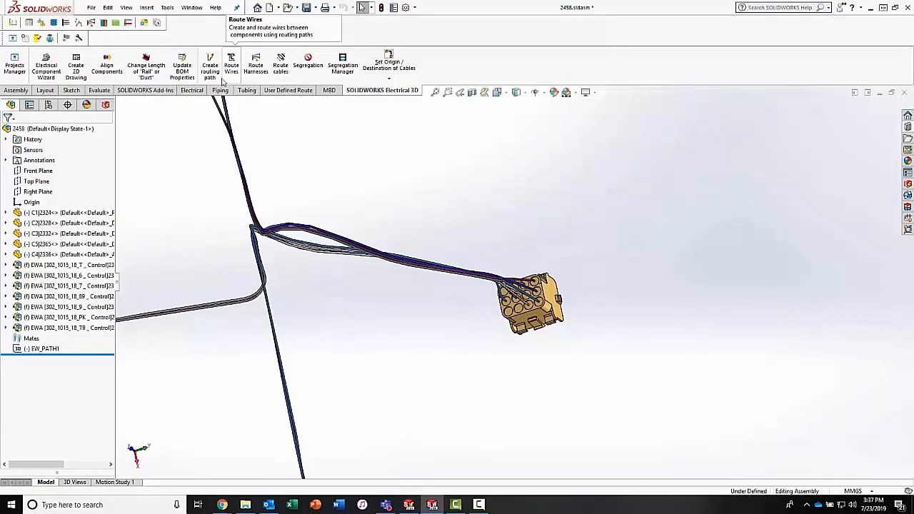
click(59, 328)
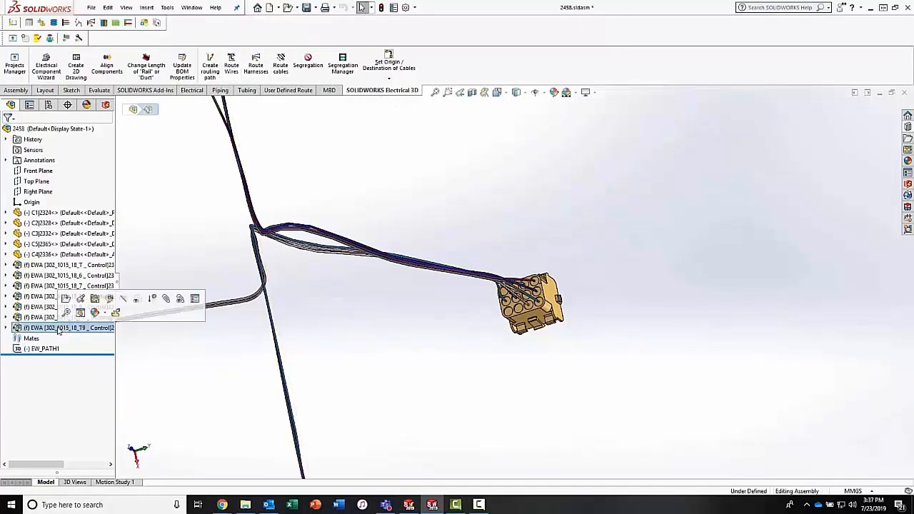
shift+click(52, 265)
right_click(52, 267)
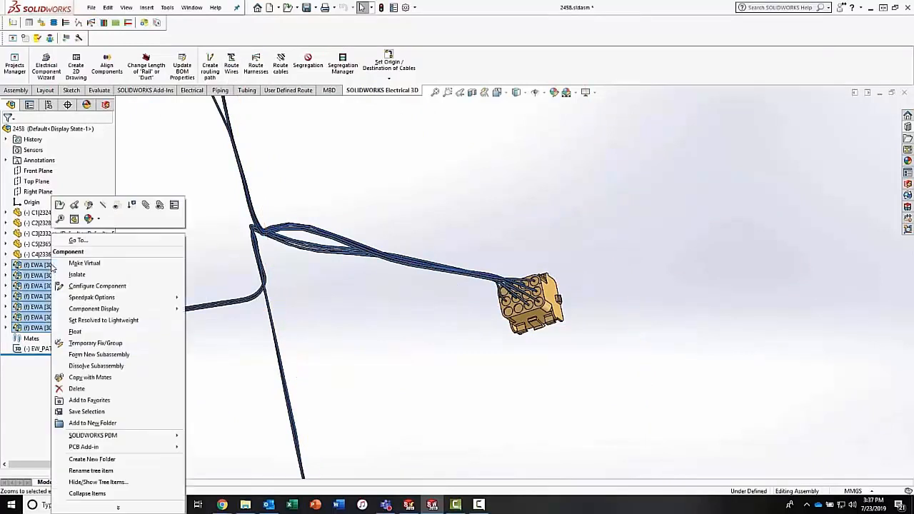
click(92, 389)
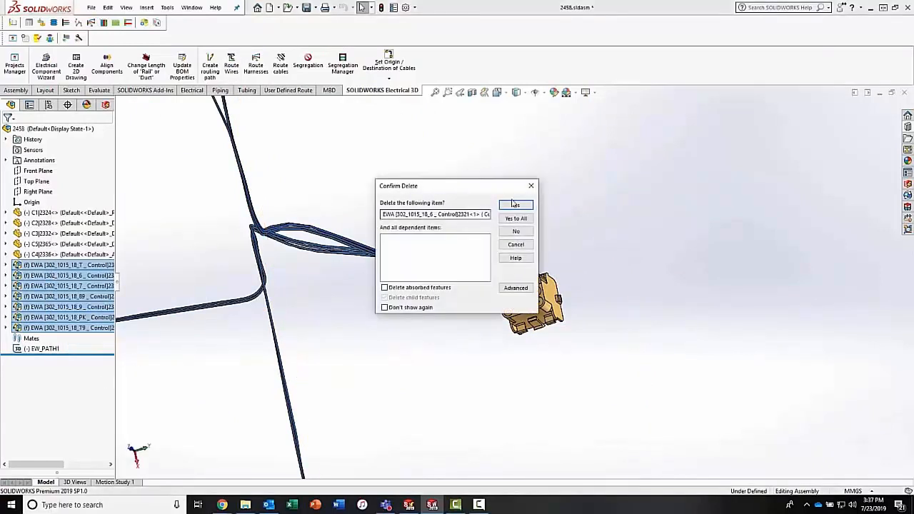
click(514, 219)
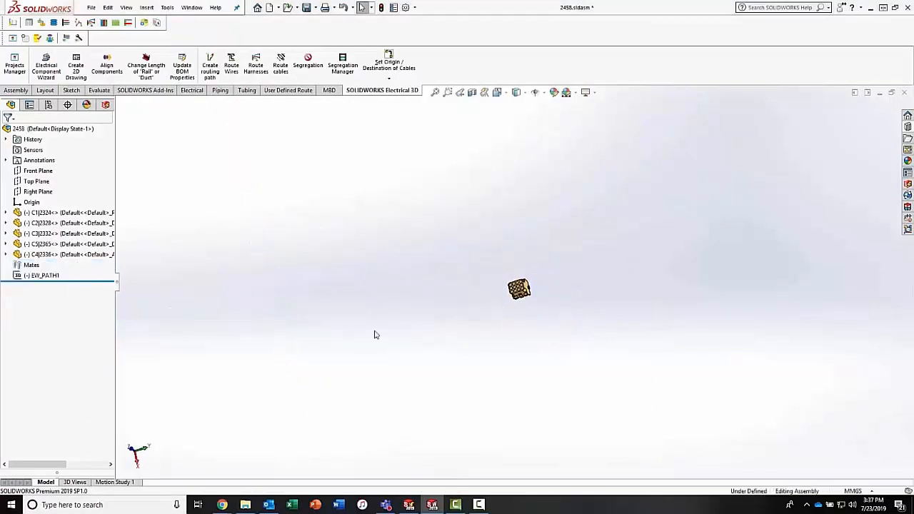
Step: Route all harnesses following the path, with added tangency
click(256, 68)
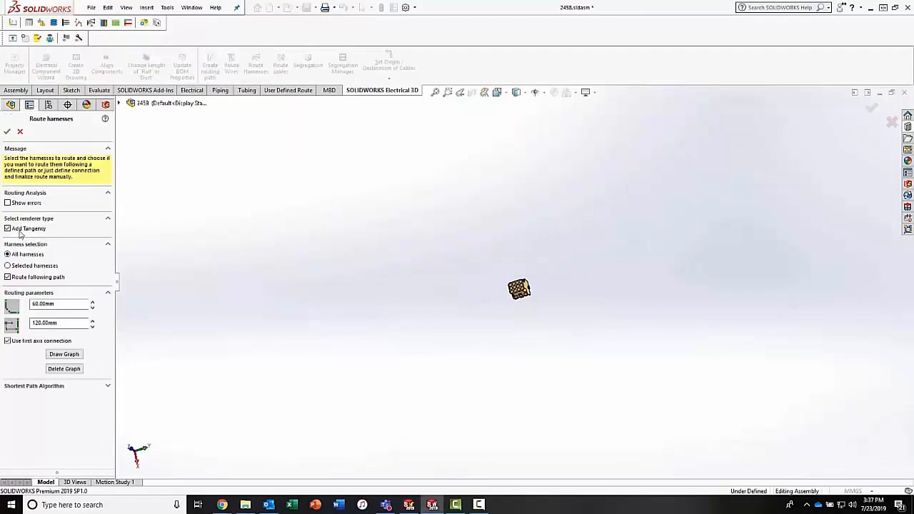
click(7, 131)
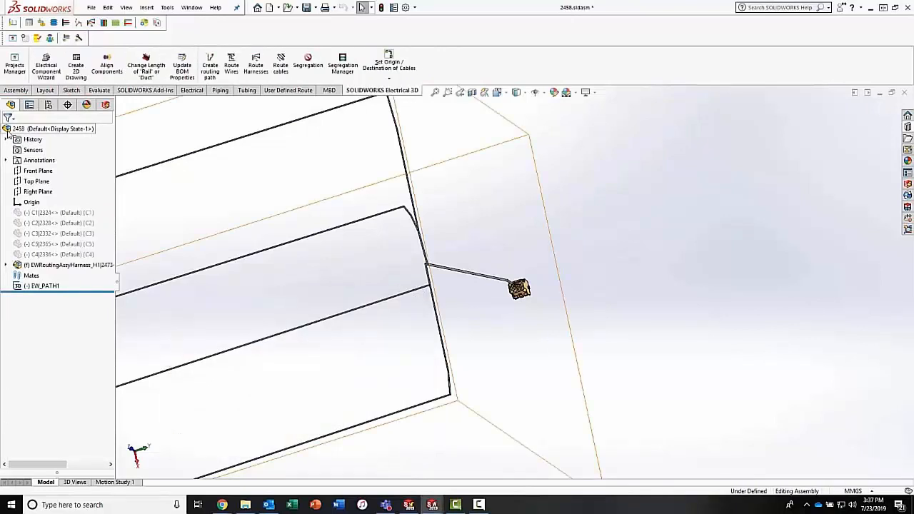
Step: Examine the routed harness at the large connector, along its branches and as a whole
scroll(520, 291, down, 10)
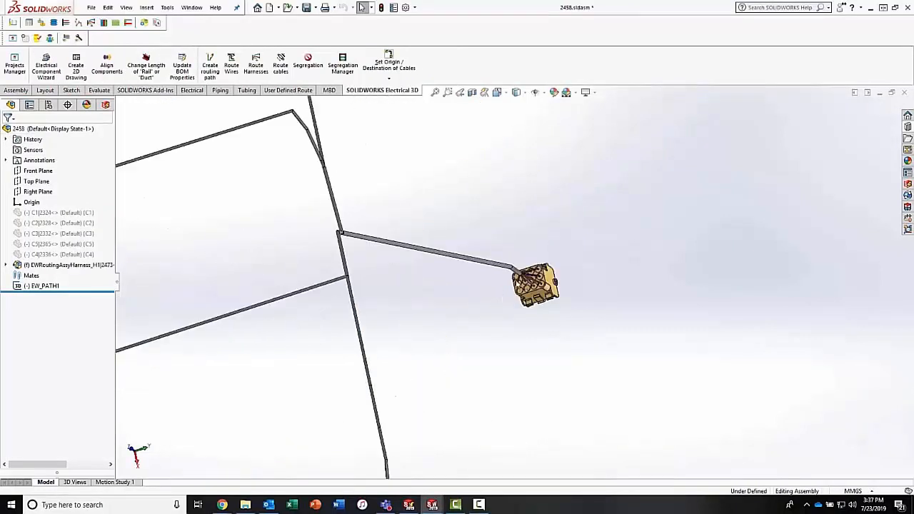
middle_drag(522, 303, 519, 365)
scroll(519, 365, up, 10)
scroll(392, 358, up, 8)
key(f)
scroll(433, 284, down, 10)
middle_drag(473, 295, 426, 291)
scroll(545, 285, up, 5)
middle_drag(596, 296, 620, 240)
scroll(647, 294, up, 3)
scroll(656, 285, down, 5)
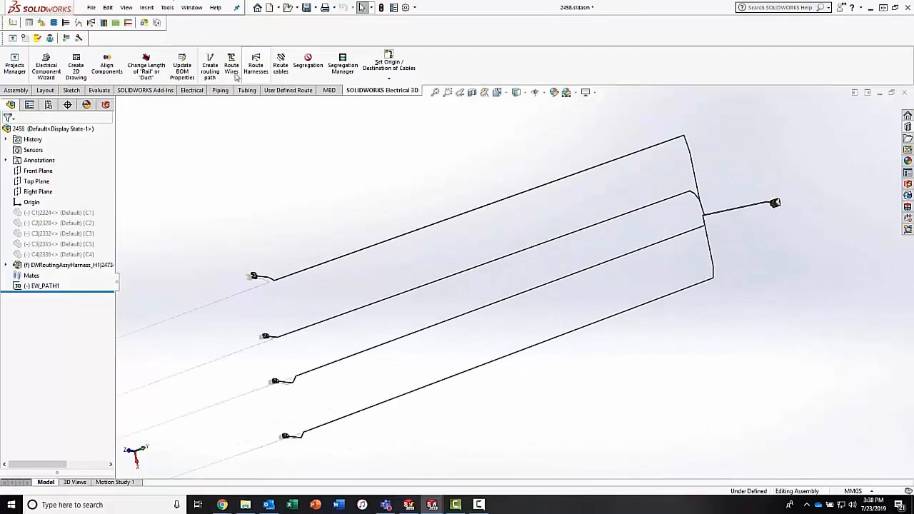
Step: Flatten the harness route as Annotation type and create its drawing with electrical BOM, cut list, connector tables and balloons, adding a length field to the BOM
click(191, 91)
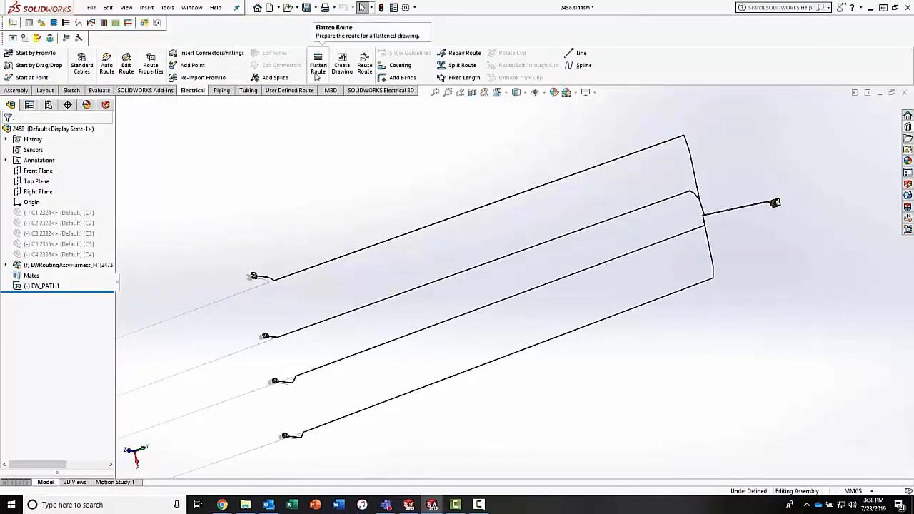
click(317, 75)
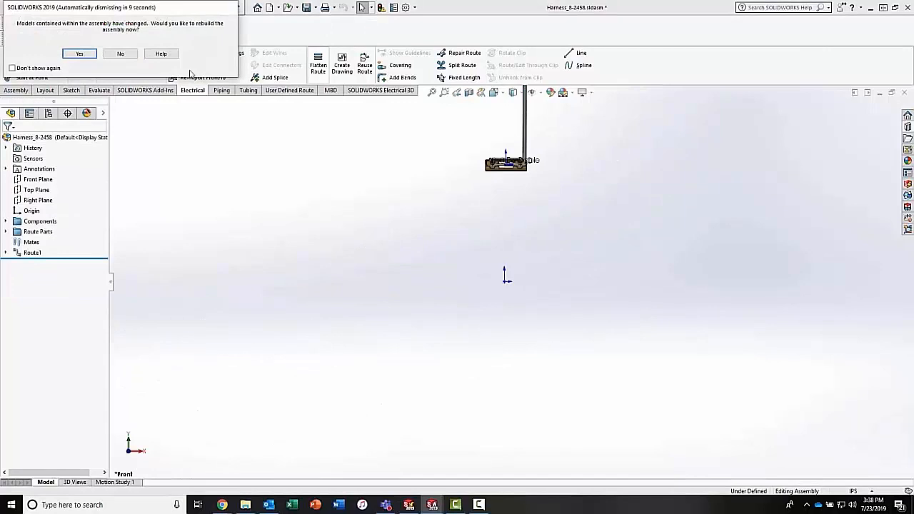
click(79, 55)
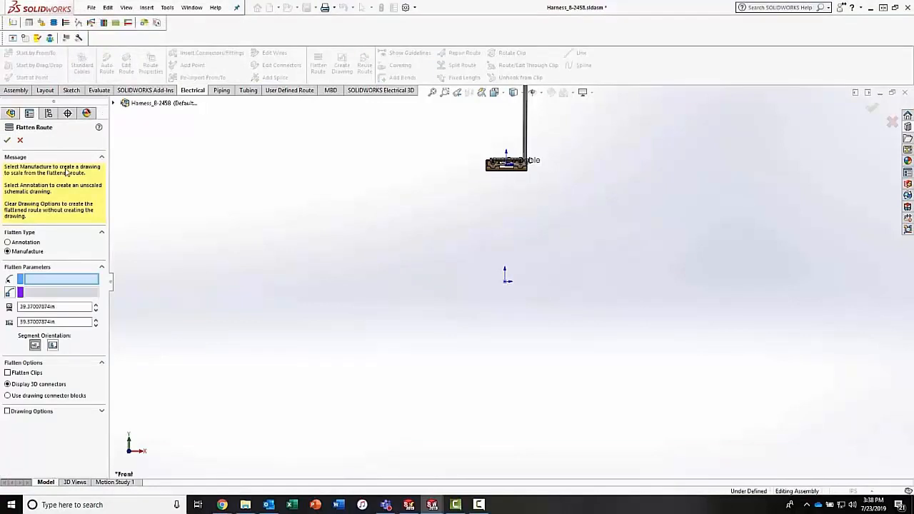
click(9, 243)
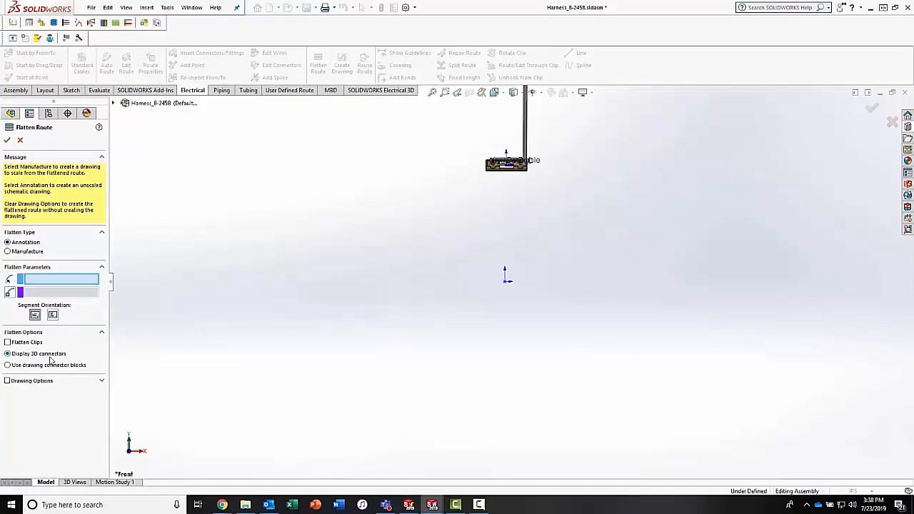
click(8, 380)
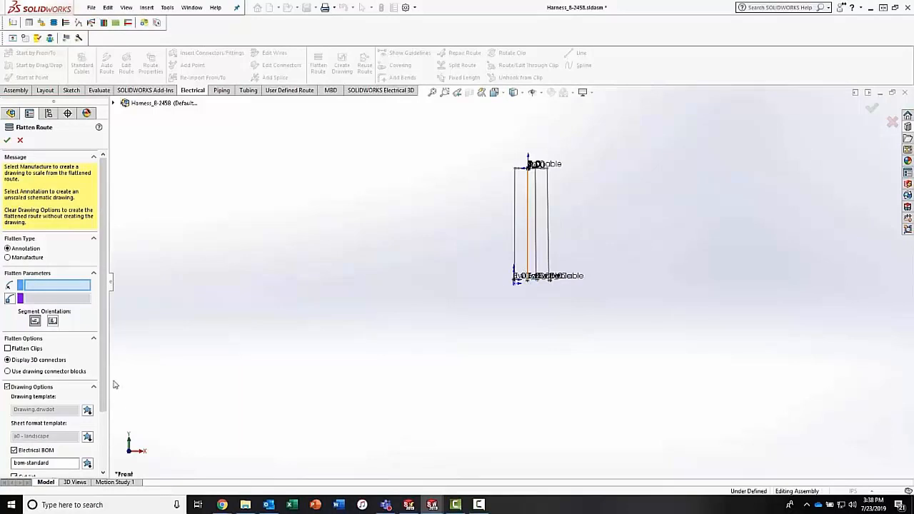
drag(104, 387, 111, 451)
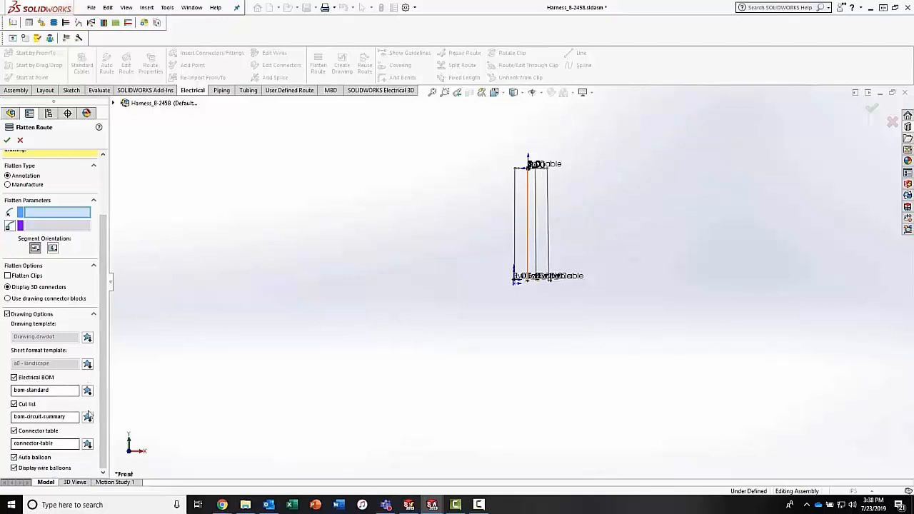
click(7, 141)
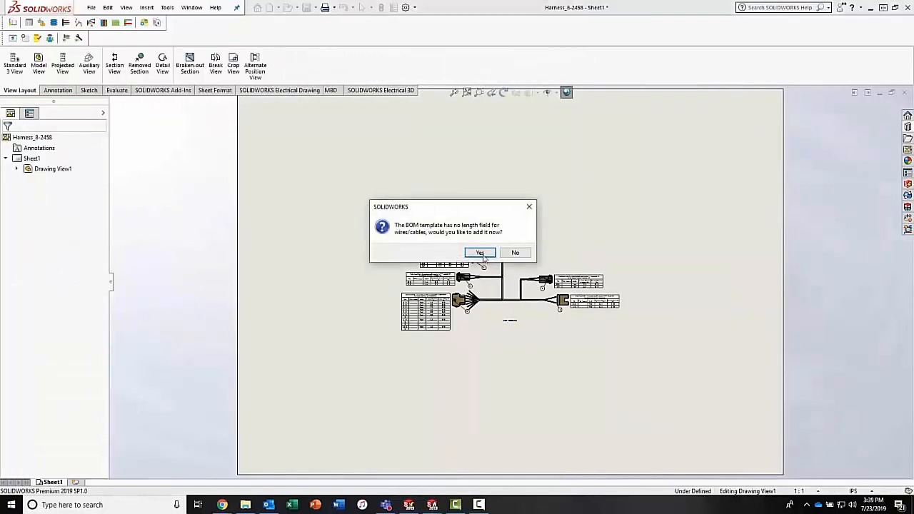
click(480, 253)
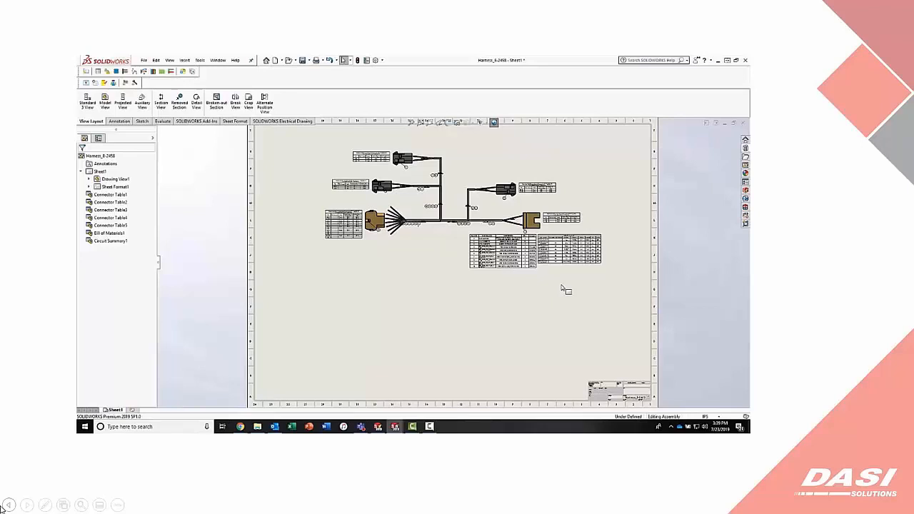
key(Right)
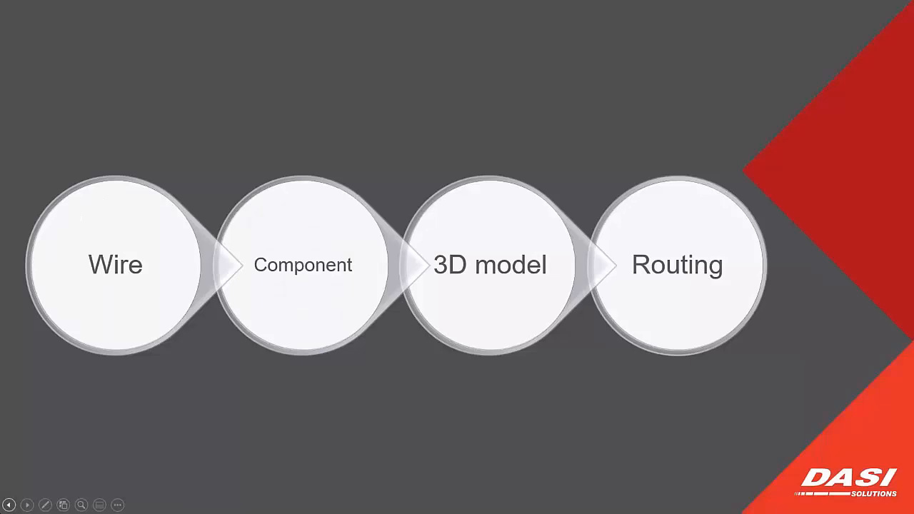
key(Right)
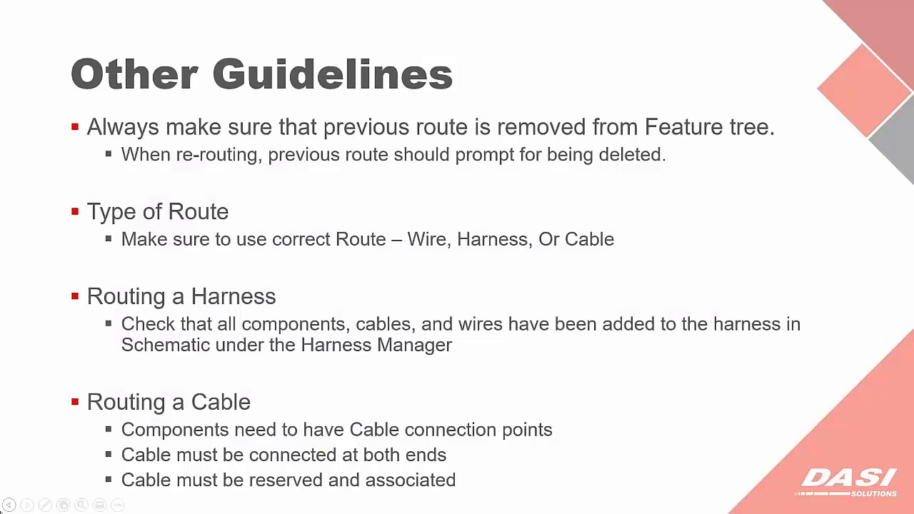